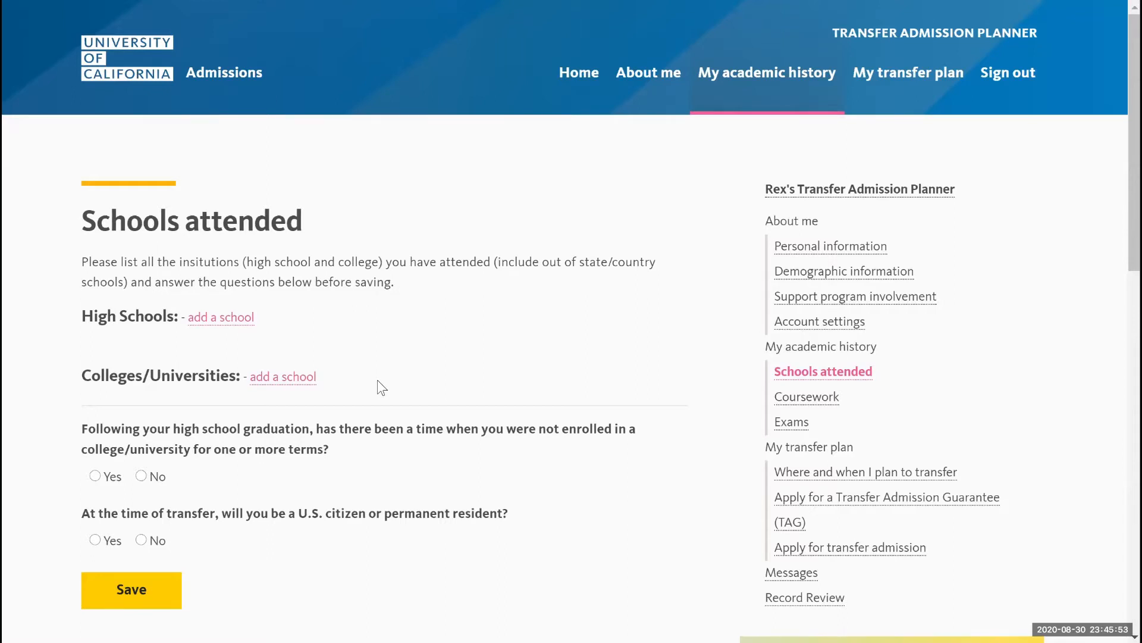
Start adding a college, identify it as a California Community College, CSU, or UC campus, and choose Rio Hondo College
{"action": "left_click", "coordinate": [296, 377]}
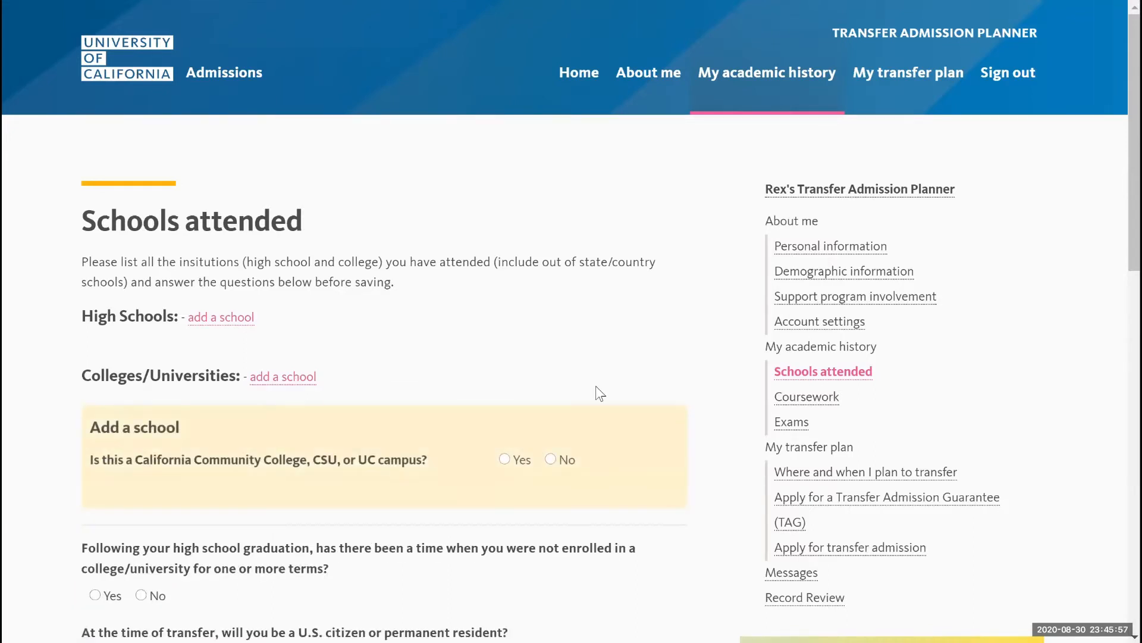
{"action": "scroll", "coordinate": [597, 389], "scroll_direction": "down", "scroll_amount": 1}
{"action": "scroll", "coordinate": [597, 390], "scroll_direction": "down", "scroll_amount": 2}
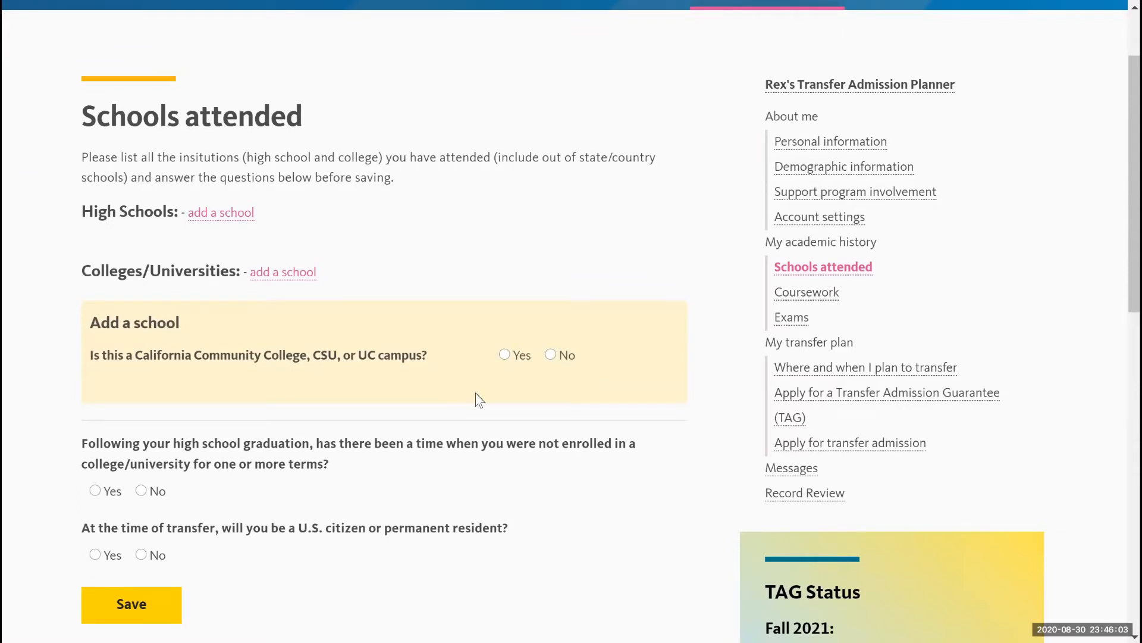
{"action": "left_click", "coordinate": [503, 354]}
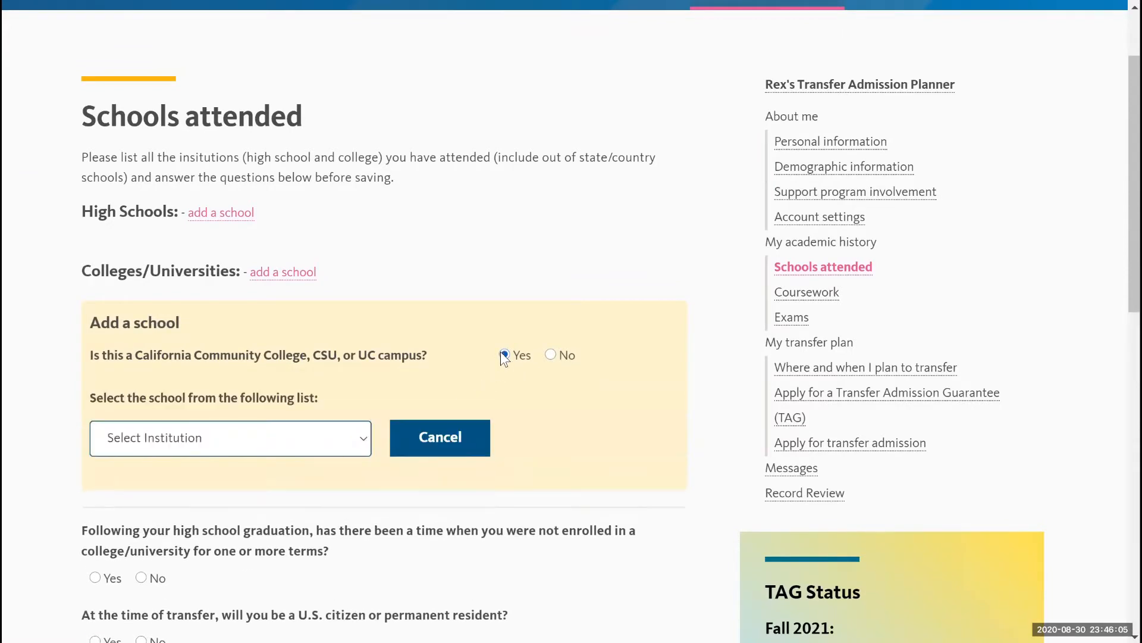
{"action": "left_click", "coordinate": [350, 440]}
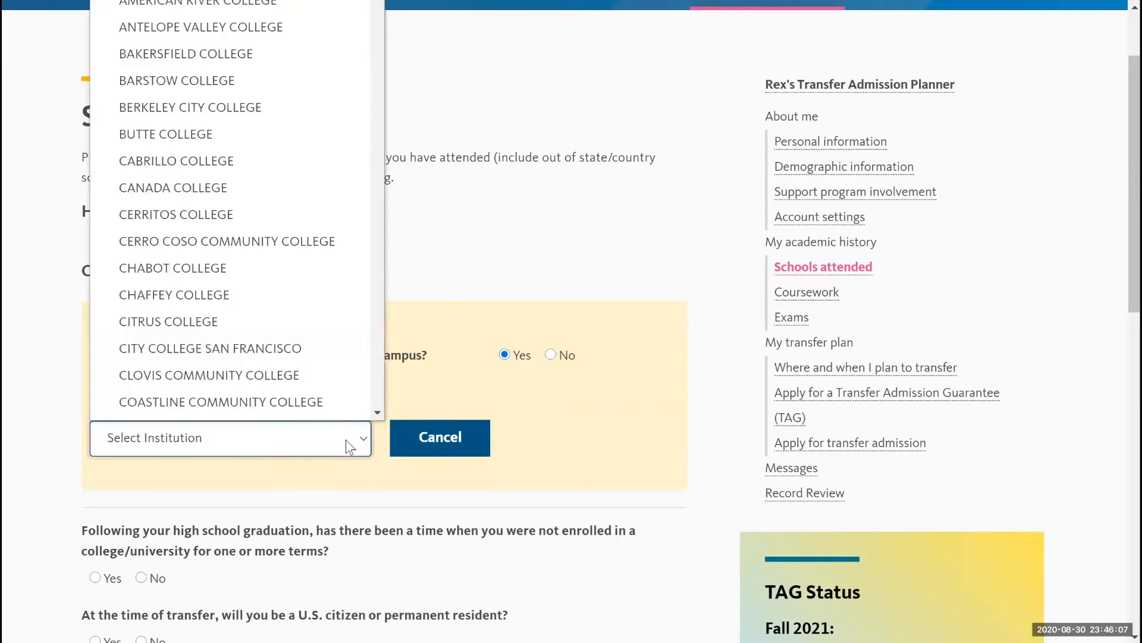
{"action": "type", "text": "rio"}
{"action": "key", "text": "Return"}
{"action": "scroll", "coordinate": [349, 444], "scroll_direction": "down", "scroll_amount": 6}
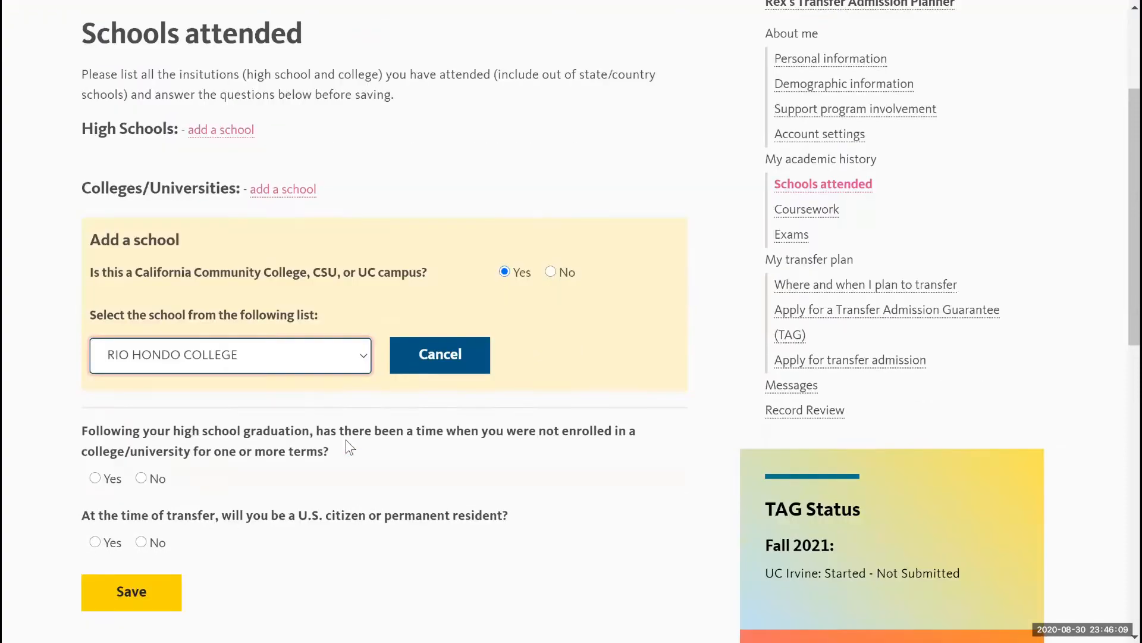
Indicate that a degree is earned from Rio Hondo College and set the degree type to Associate's for Transfer
{"action": "scroll", "coordinate": [350, 443], "scroll_direction": "up", "scroll_amount": 2}
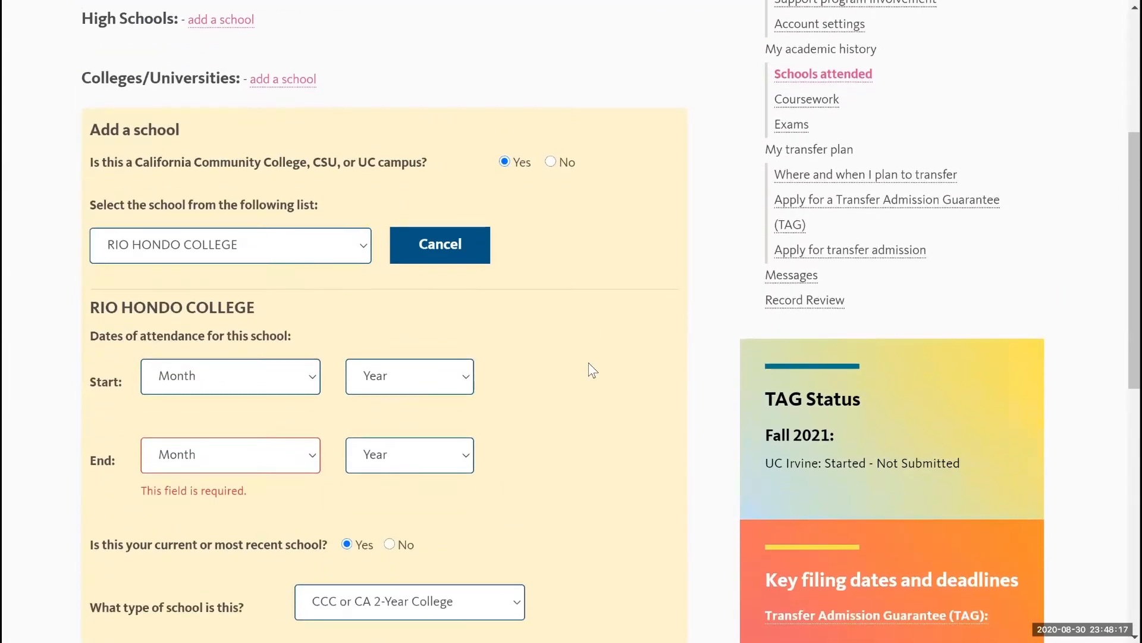
{"action": "scroll", "coordinate": [589, 370], "scroll_direction": "down", "scroll_amount": 1}
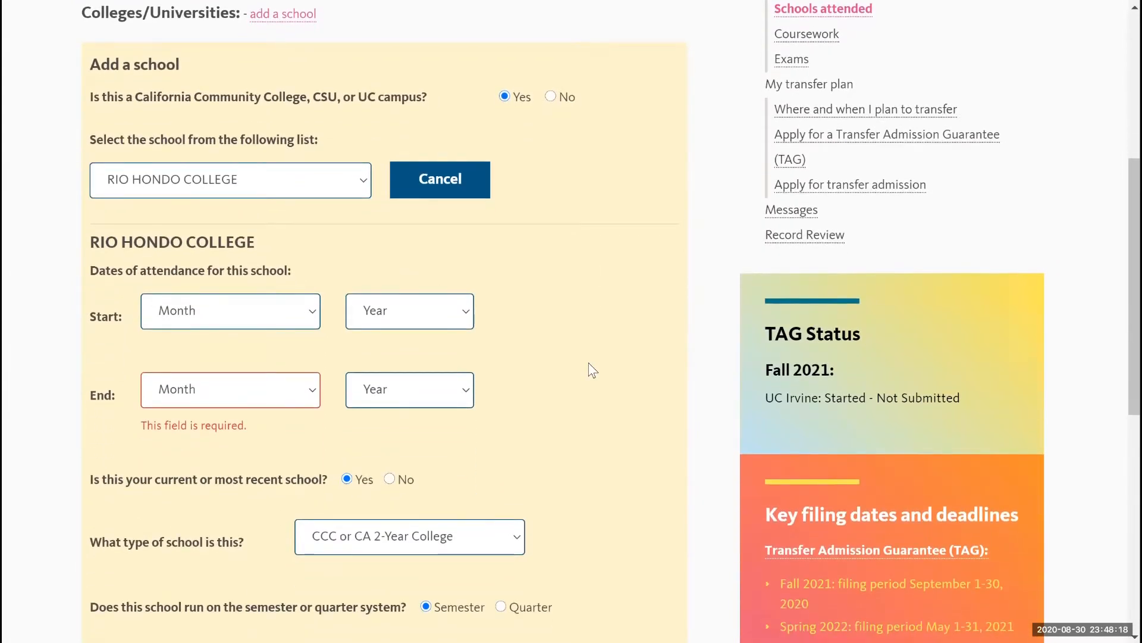
{"action": "scroll", "coordinate": [590, 369], "scroll_direction": "down", "scroll_amount": 1}
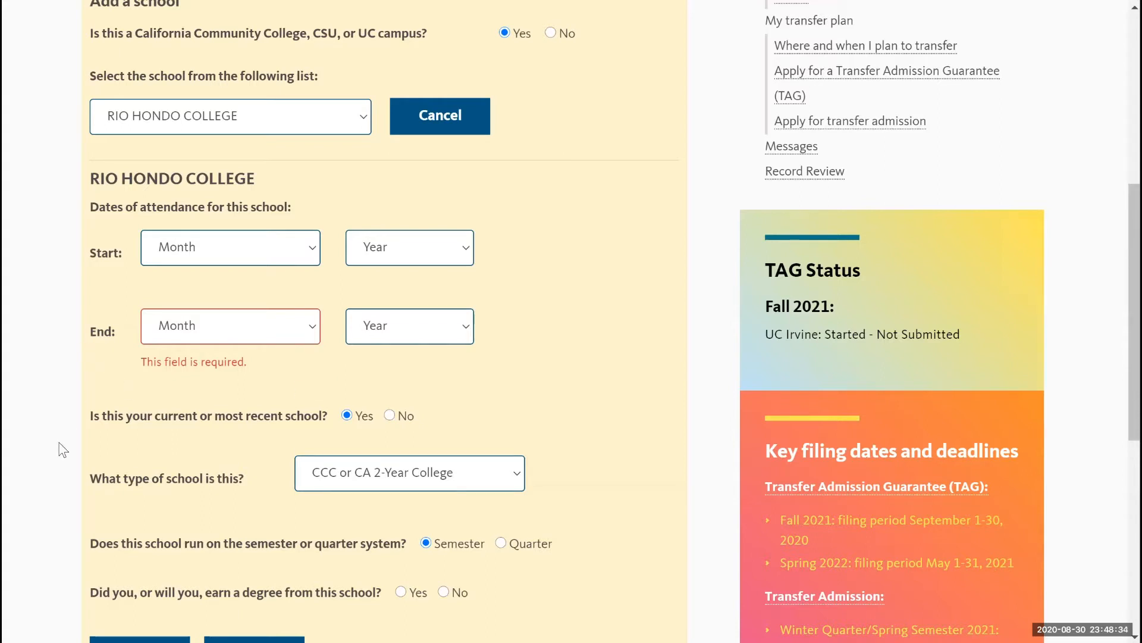
{"action": "scroll", "coordinate": [61, 446], "scroll_direction": "down", "scroll_amount": 2}
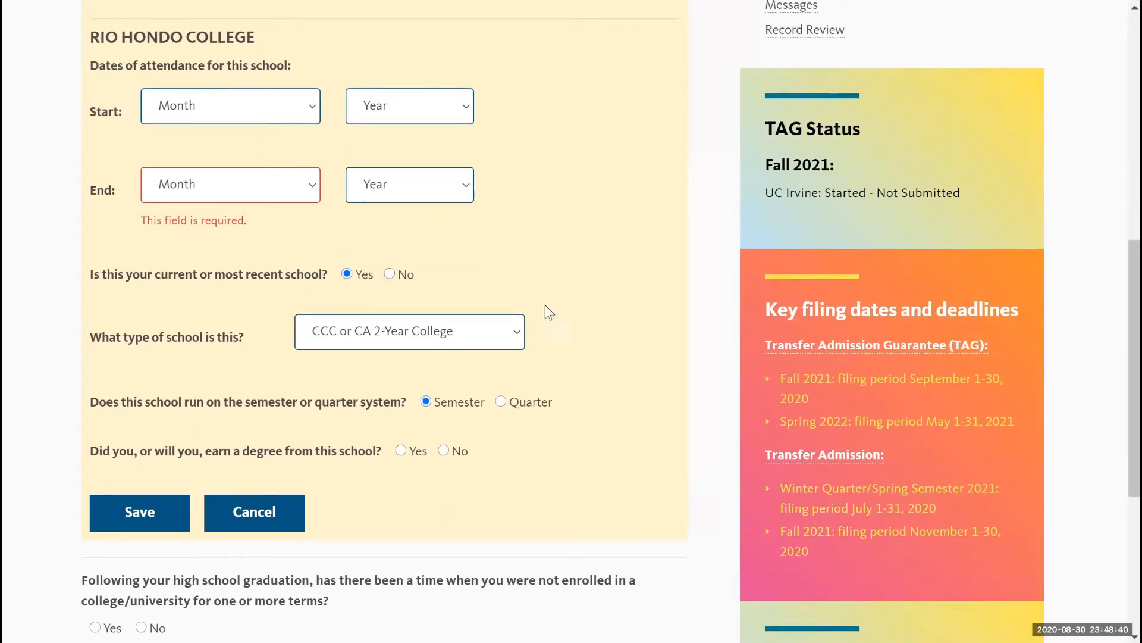
{"action": "scroll", "coordinate": [572, 359], "scroll_direction": "down", "scroll_amount": 1}
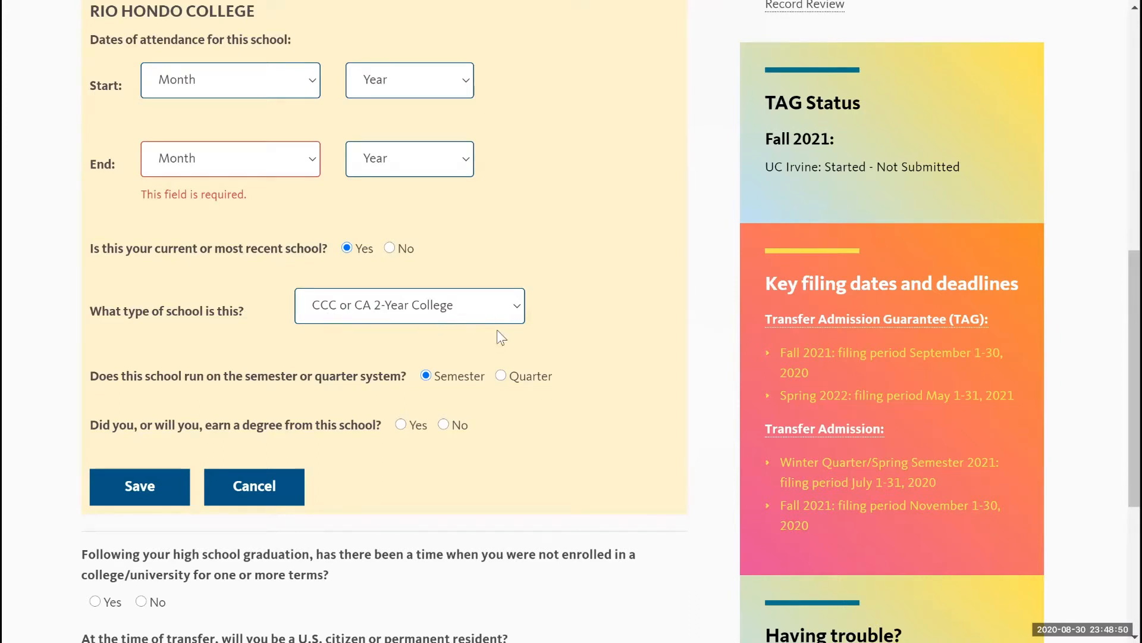
{"action": "scroll", "coordinate": [516, 333], "scroll_direction": "down", "scroll_amount": 1}
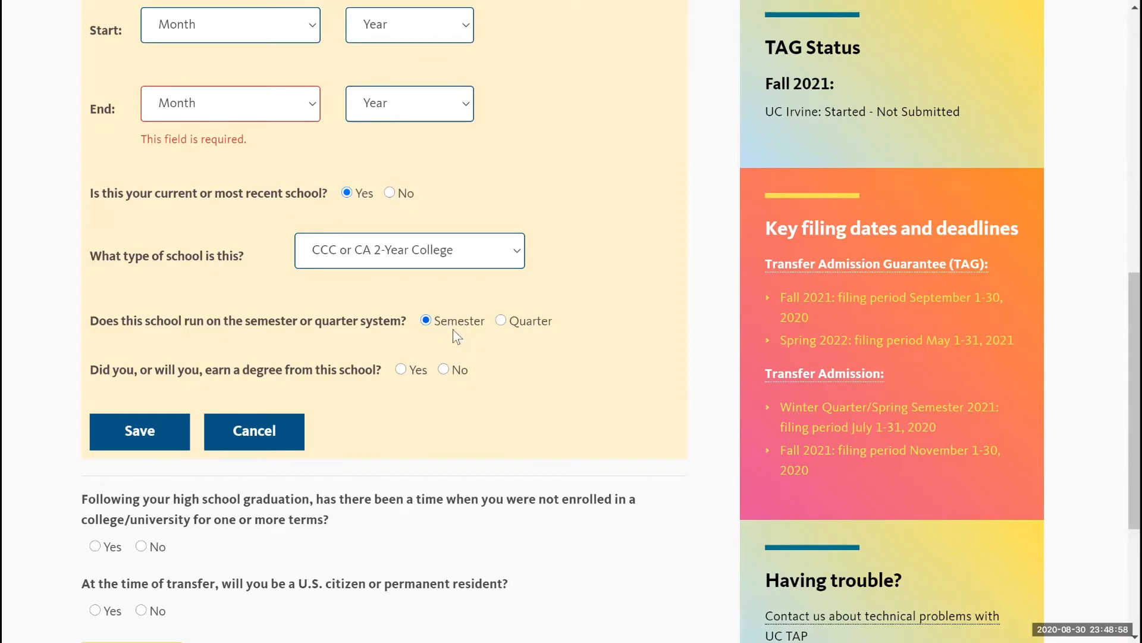
{"action": "scroll", "coordinate": [522, 376], "scroll_direction": "down", "scroll_amount": 1}
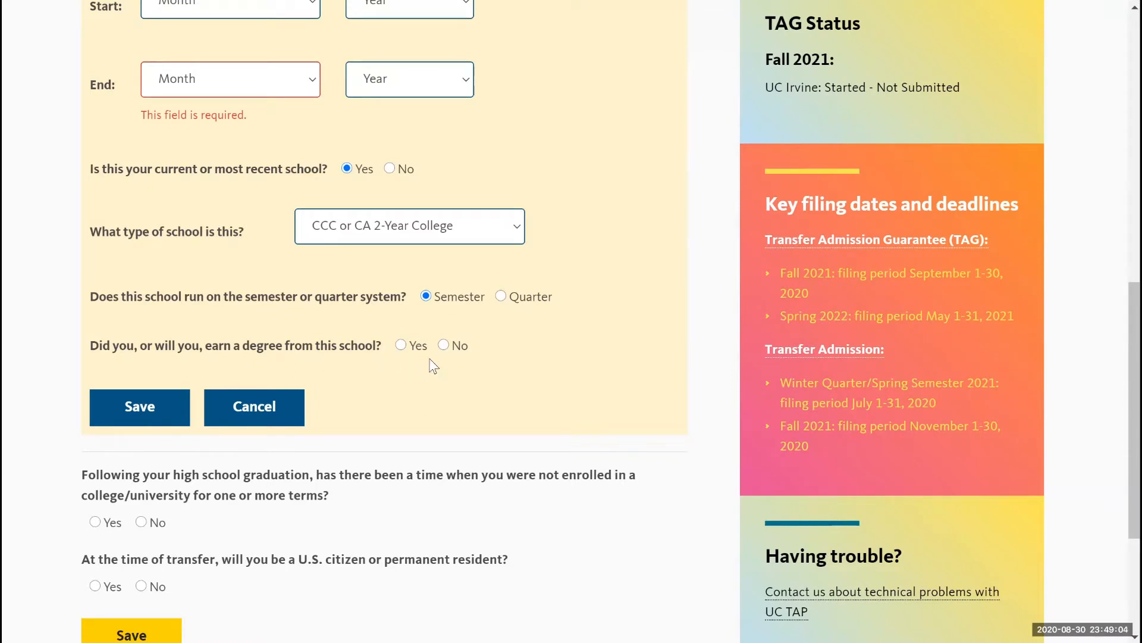
{"action": "left_click", "coordinate": [399, 345]}
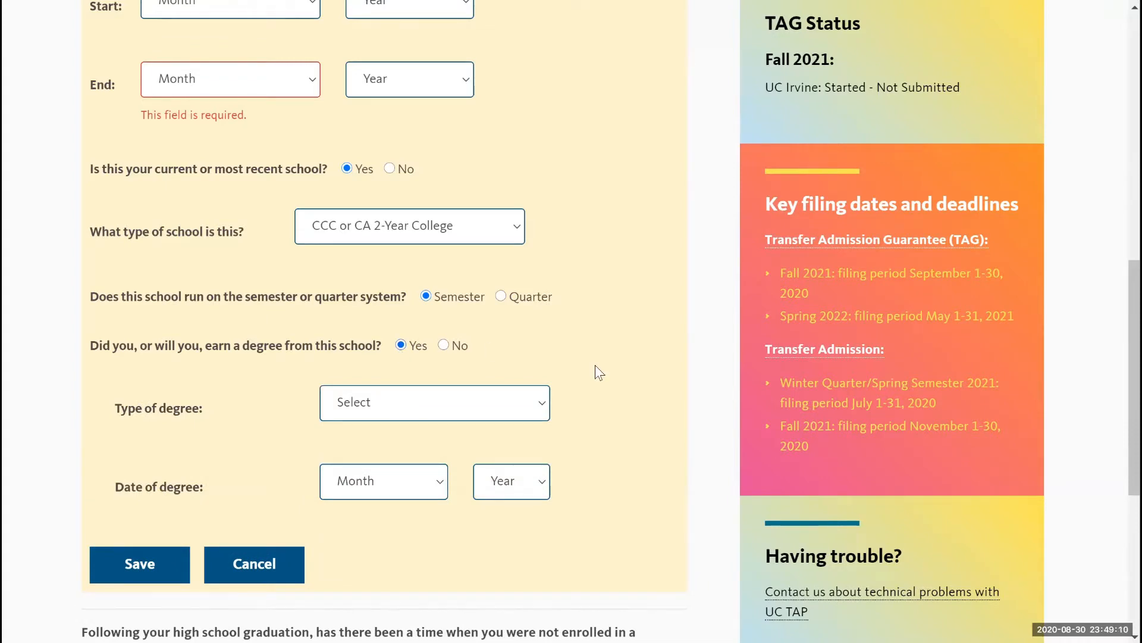
{"action": "scroll", "coordinate": [595, 367], "scroll_direction": "down", "scroll_amount": 1}
{"action": "left_click", "coordinate": [494, 322]}
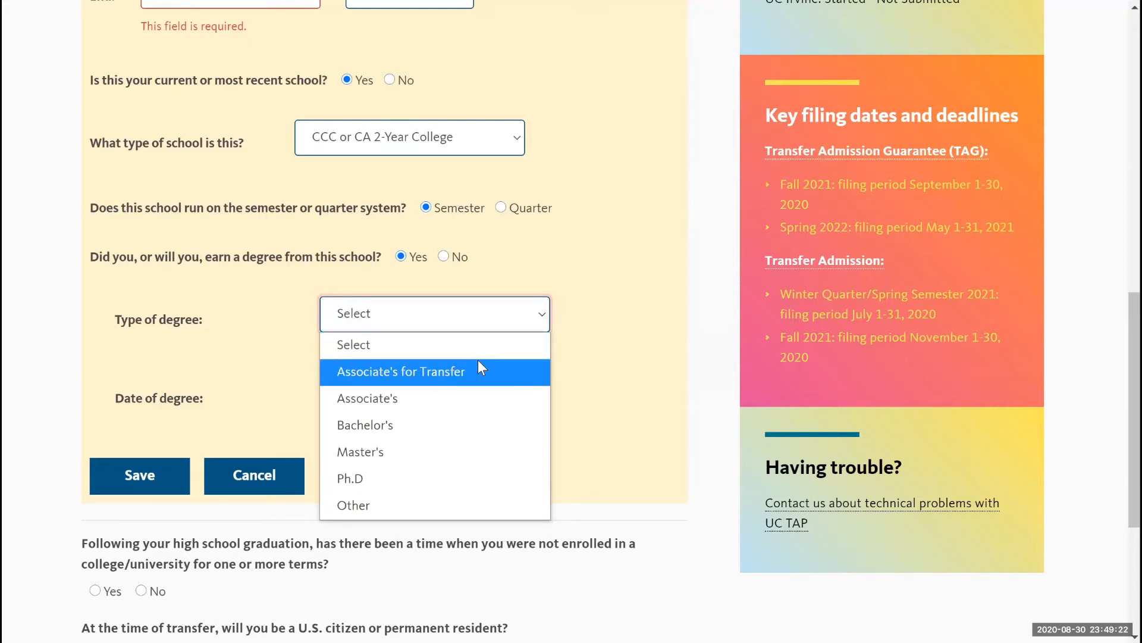
{"action": "left_click", "coordinate": [448, 383]}
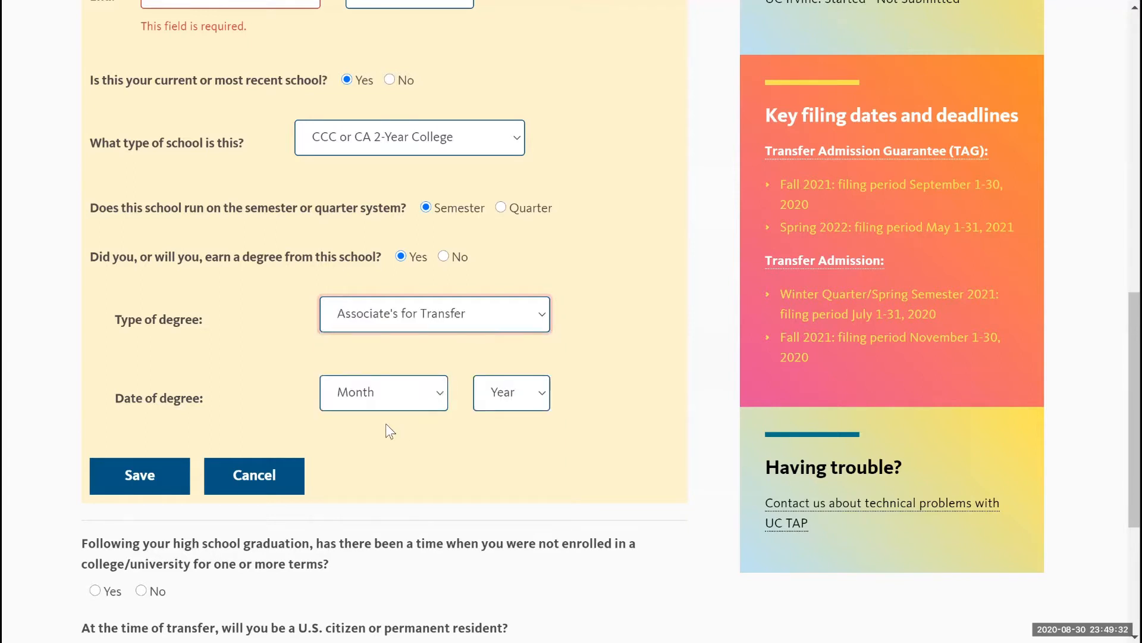
{"action": "left_click", "coordinate": [437, 408]}
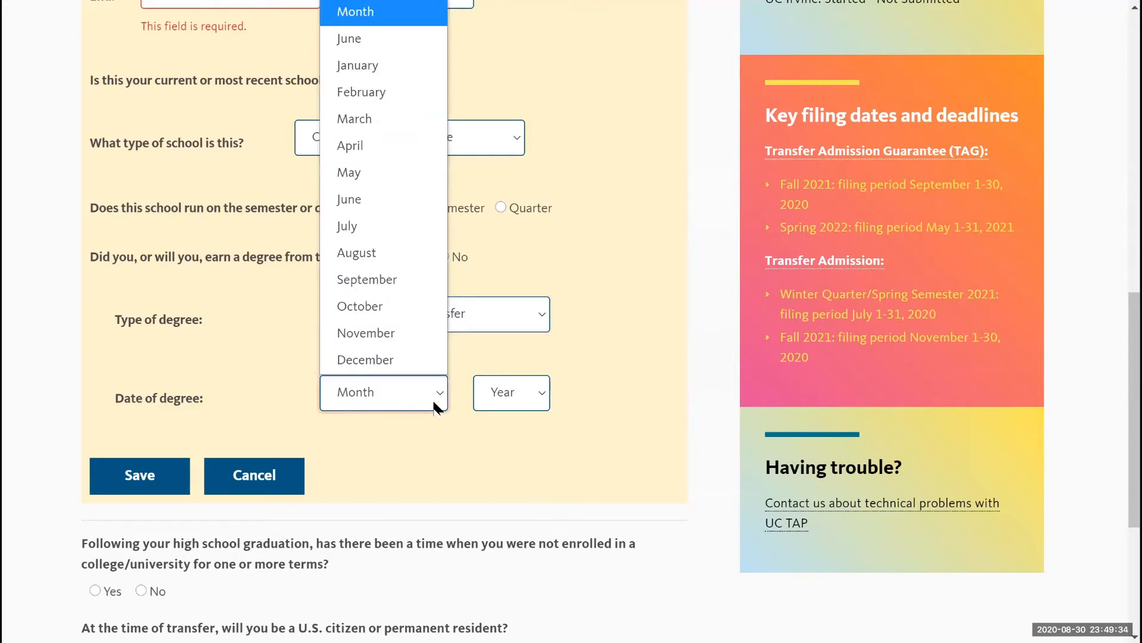
{"action": "left_click", "coordinate": [470, 452]}
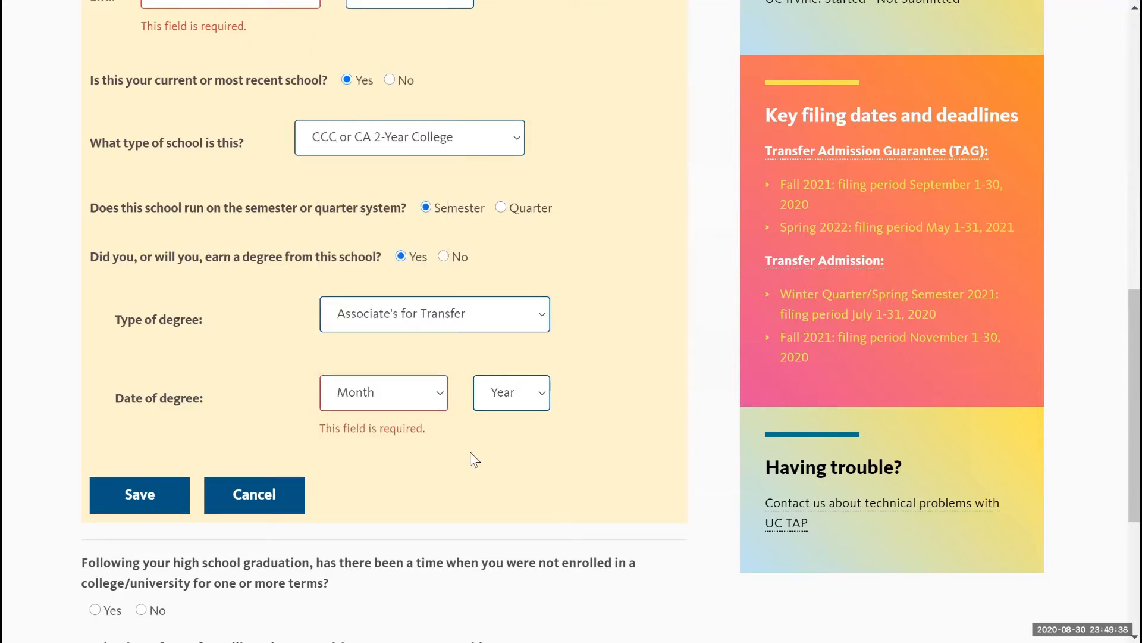
Answer Yes to the question about not being enrolled in college for one or more terms after high school graduation
{"action": "scroll", "coordinate": [470, 455], "scroll_direction": "down", "scroll_amount": 4}
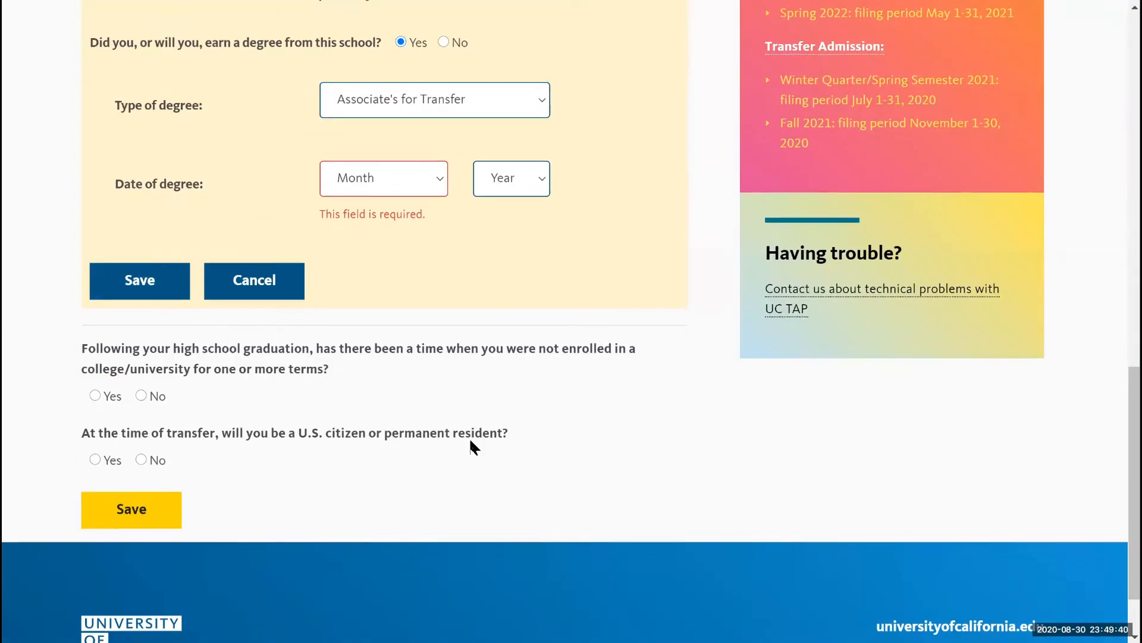
{"action": "scroll", "coordinate": [469, 437], "scroll_direction": "down", "scroll_amount": 1}
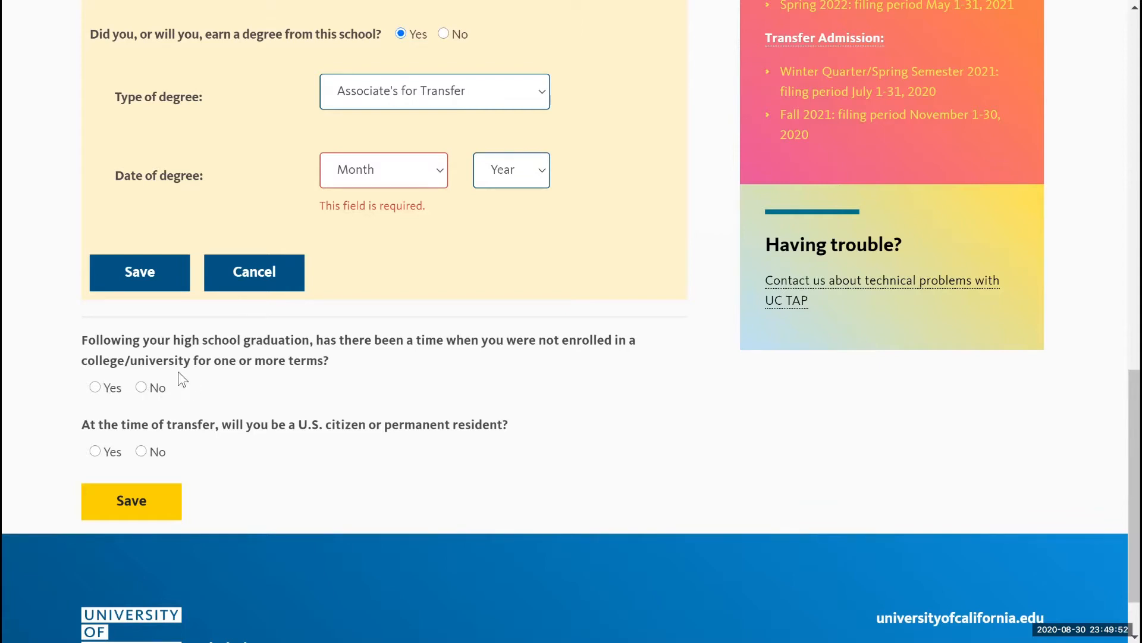
{"action": "left_click", "coordinate": [95, 388]}
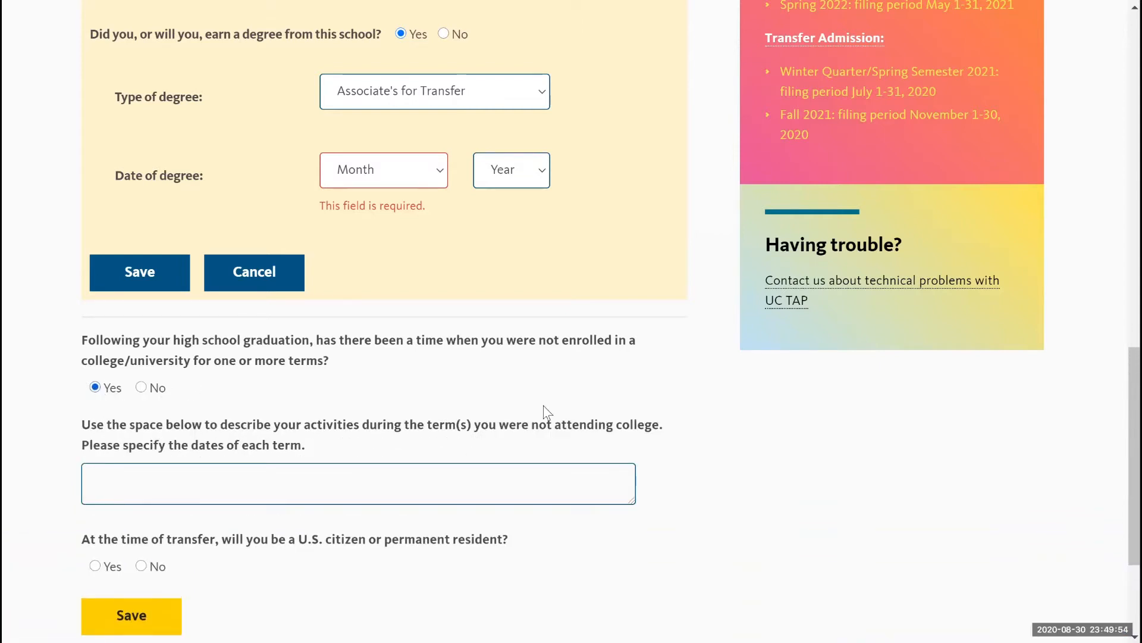
{"action": "scroll", "coordinate": [544, 405], "scroll_direction": "down", "scroll_amount": 1}
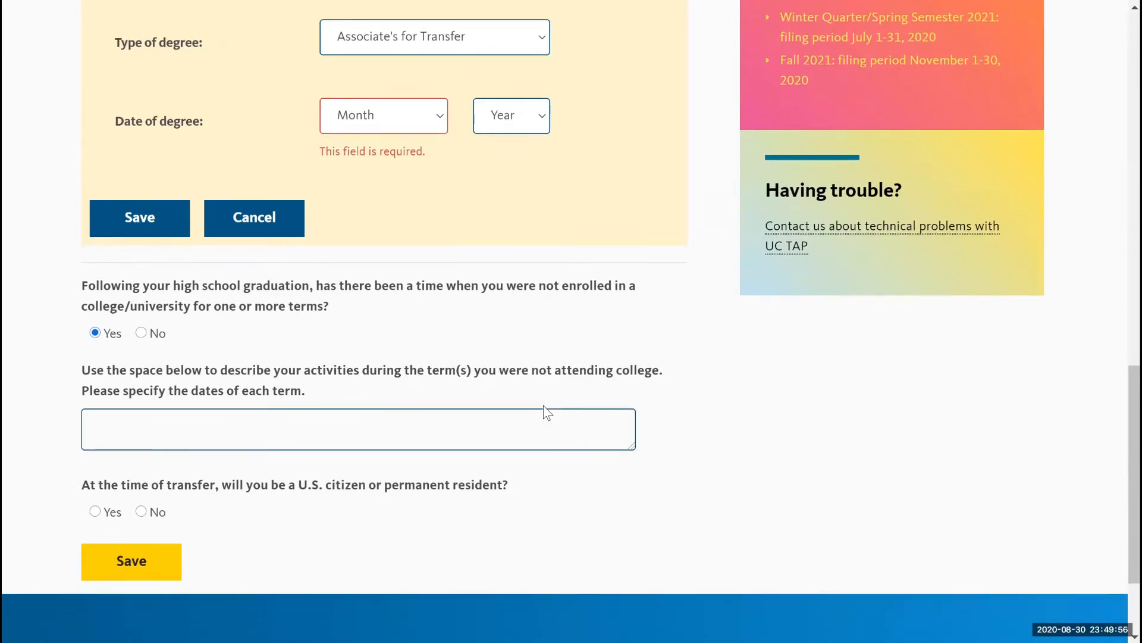
{"action": "scroll", "coordinate": [727, 467], "scroll_direction": "down", "scroll_amount": 1}
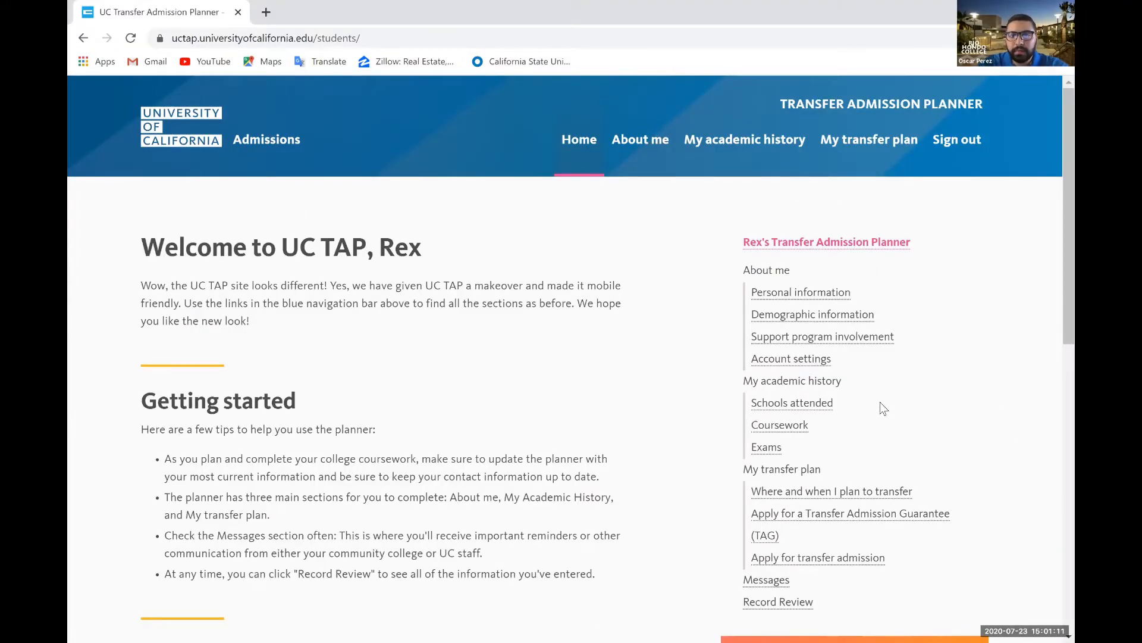
Go to the Coursework section of the academic history and start adding a course
{"action": "left_click", "coordinate": [798, 431]}
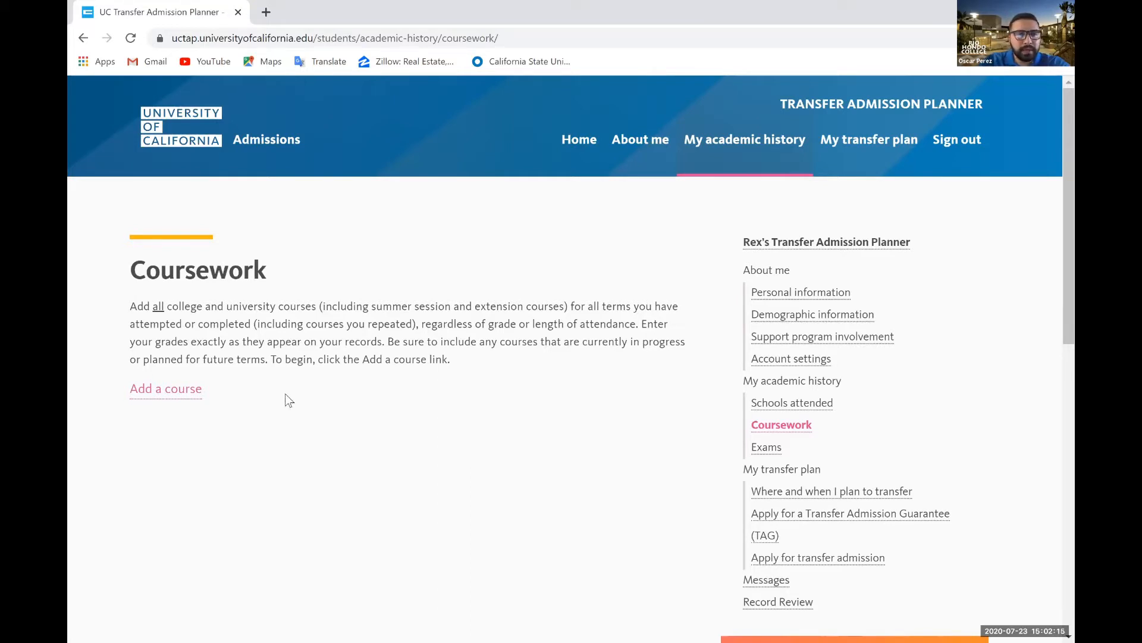
{"action": "left_click", "coordinate": [188, 392]}
{"action": "scroll", "coordinate": [625, 449], "scroll_direction": "down", "scroll_amount": 1}
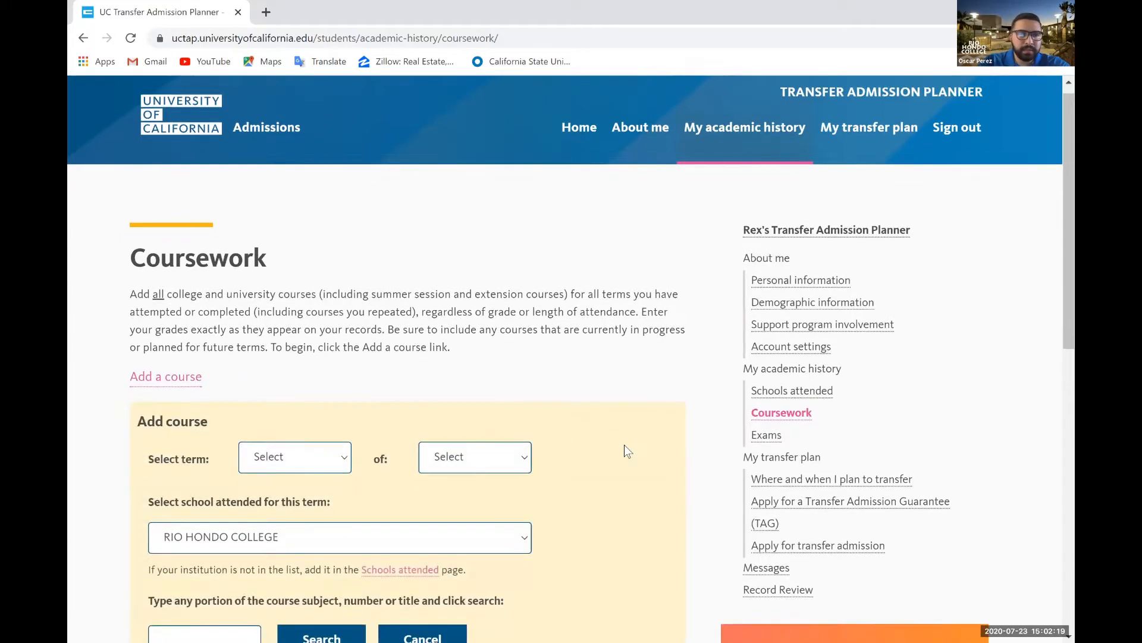
{"action": "scroll", "coordinate": [624, 444], "scroll_direction": "down", "scroll_amount": 2}
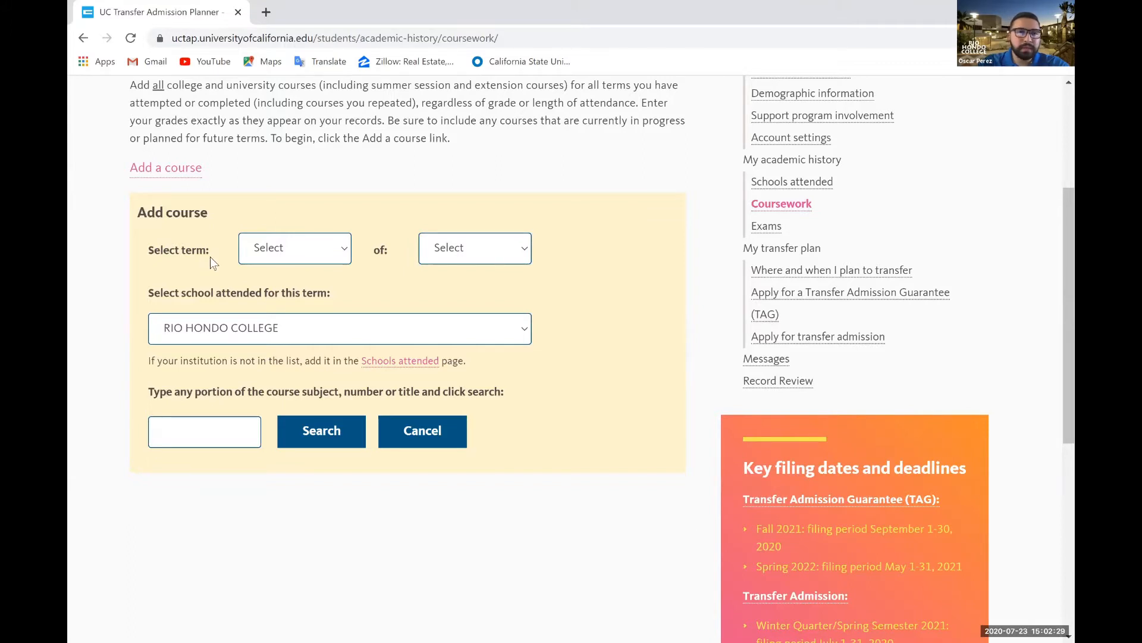
Set the course's term to Fall 2010 and its school to Rio Hondo College
{"action": "left_click", "coordinate": [318, 253]}
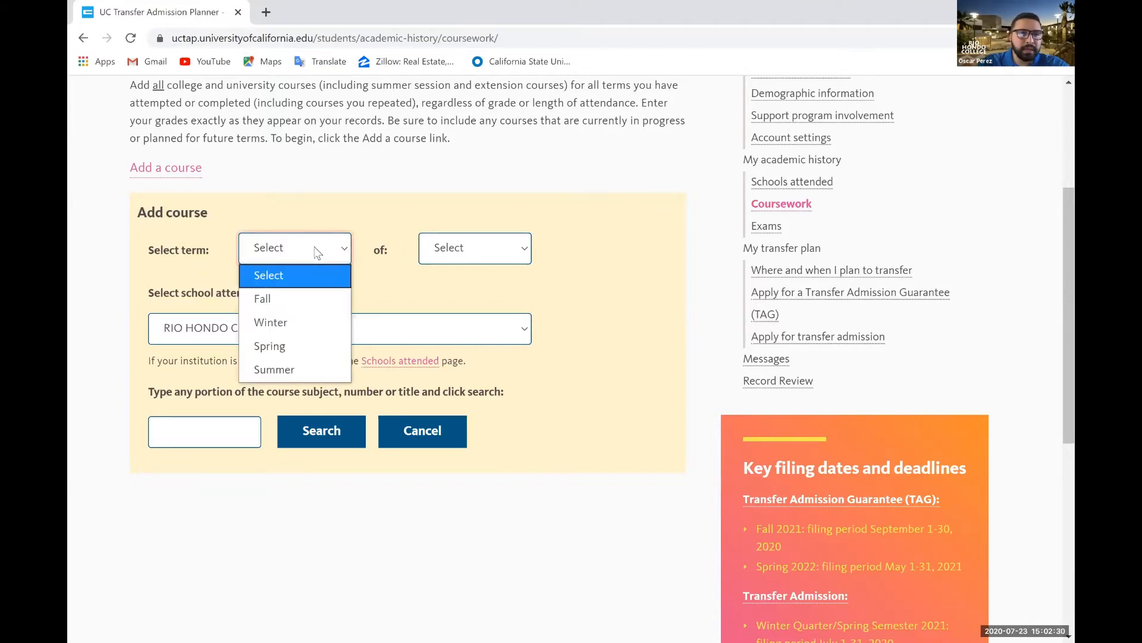
{"action": "left_click", "coordinate": [327, 302]}
{"action": "left_click", "coordinate": [529, 260]}
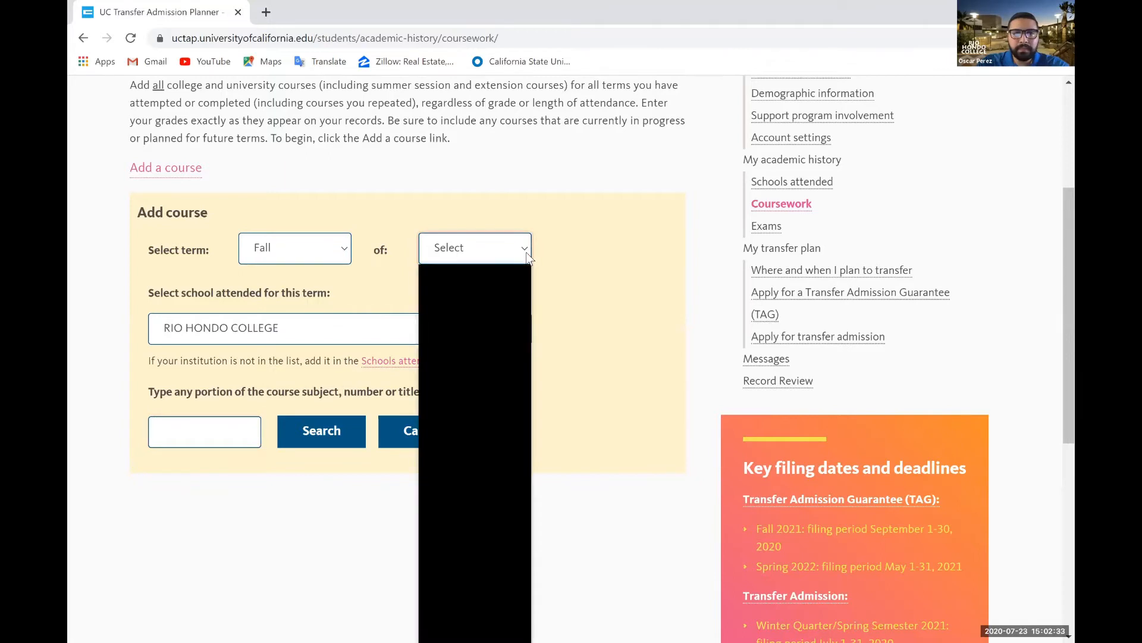
{"action": "scroll", "coordinate": [482, 345], "scroll_direction": "down", "scroll_amount": 2}
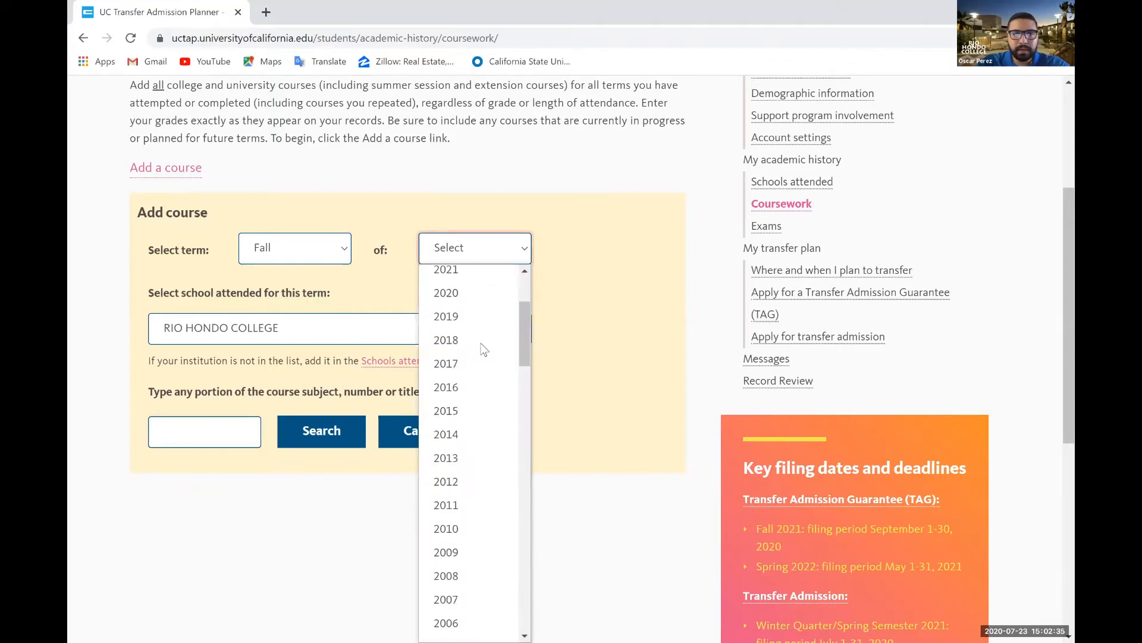
{"action": "scroll", "coordinate": [484, 349], "scroll_direction": "down", "scroll_amount": 2}
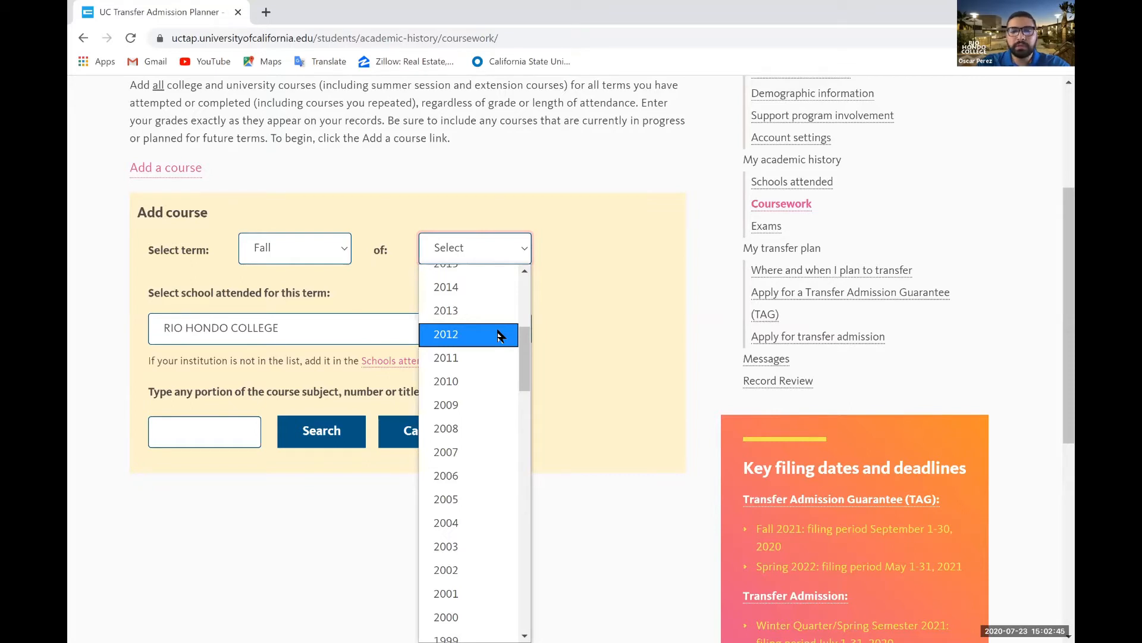
{"action": "left_click", "coordinate": [488, 381]}
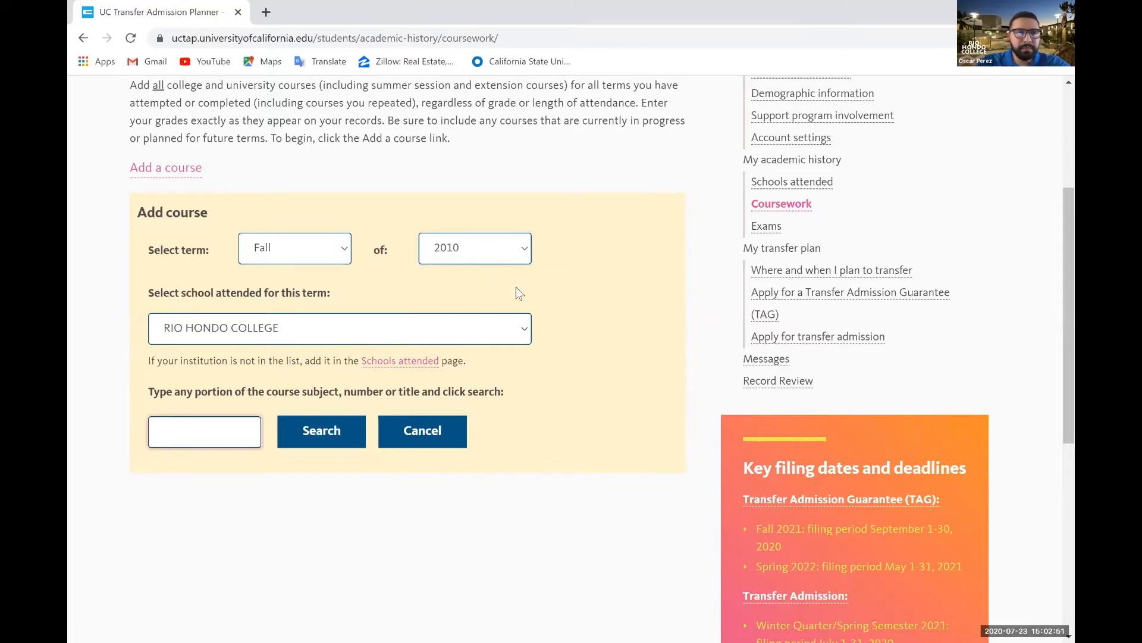
{"action": "left_click", "coordinate": [518, 327]}
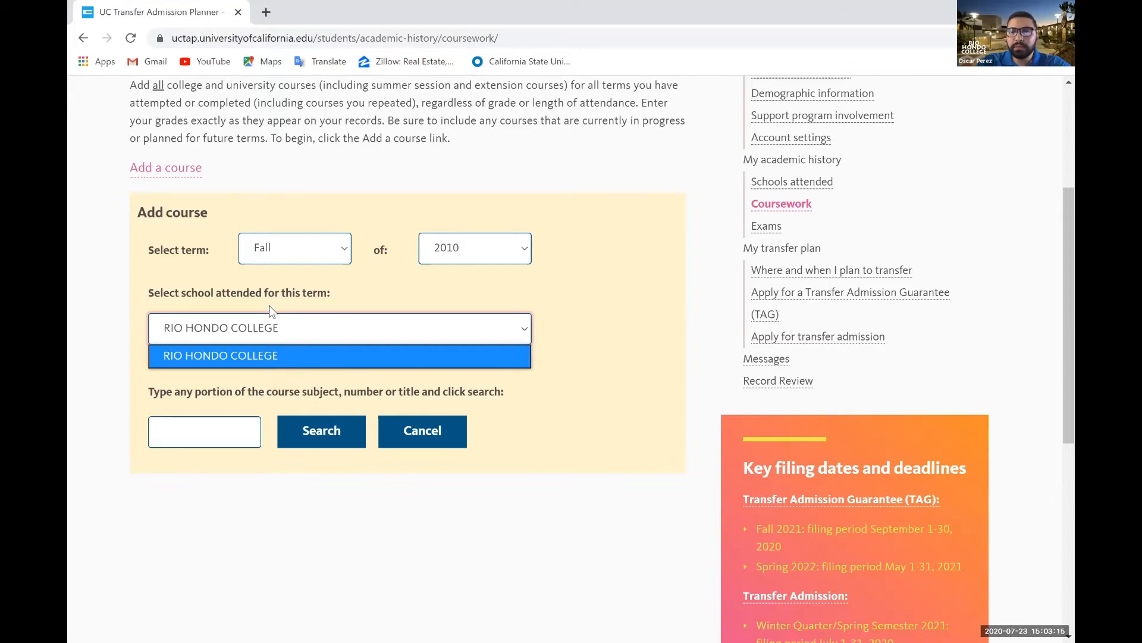
{"action": "left_click", "coordinate": [250, 357]}
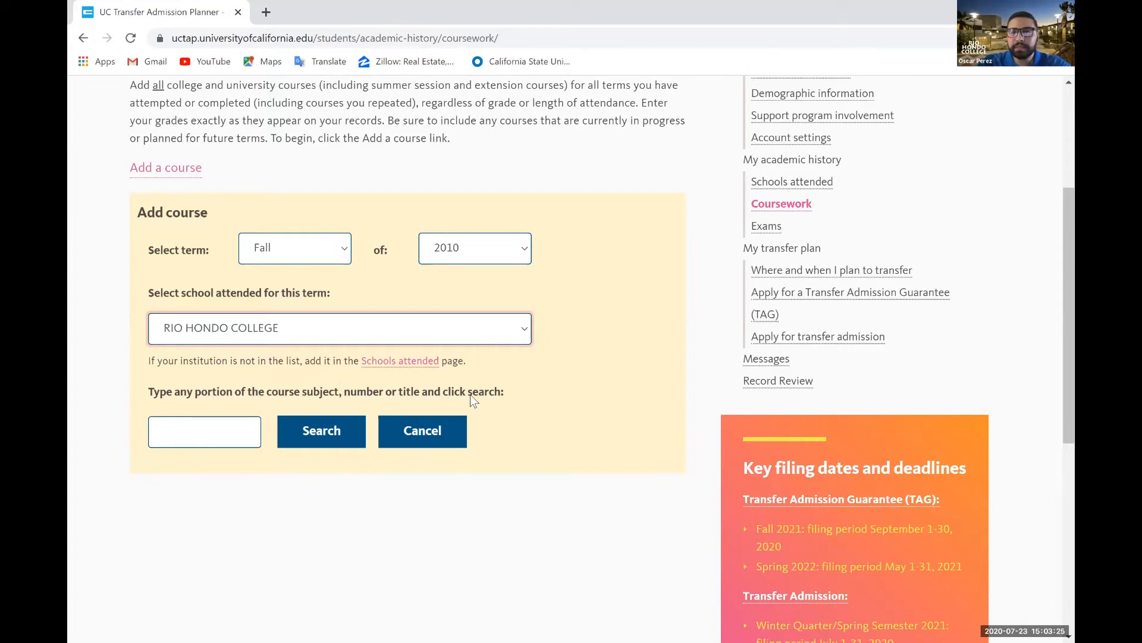
Try searching the Rio Hondo College course list for "English101"
{"action": "left_click", "coordinate": [215, 433]}
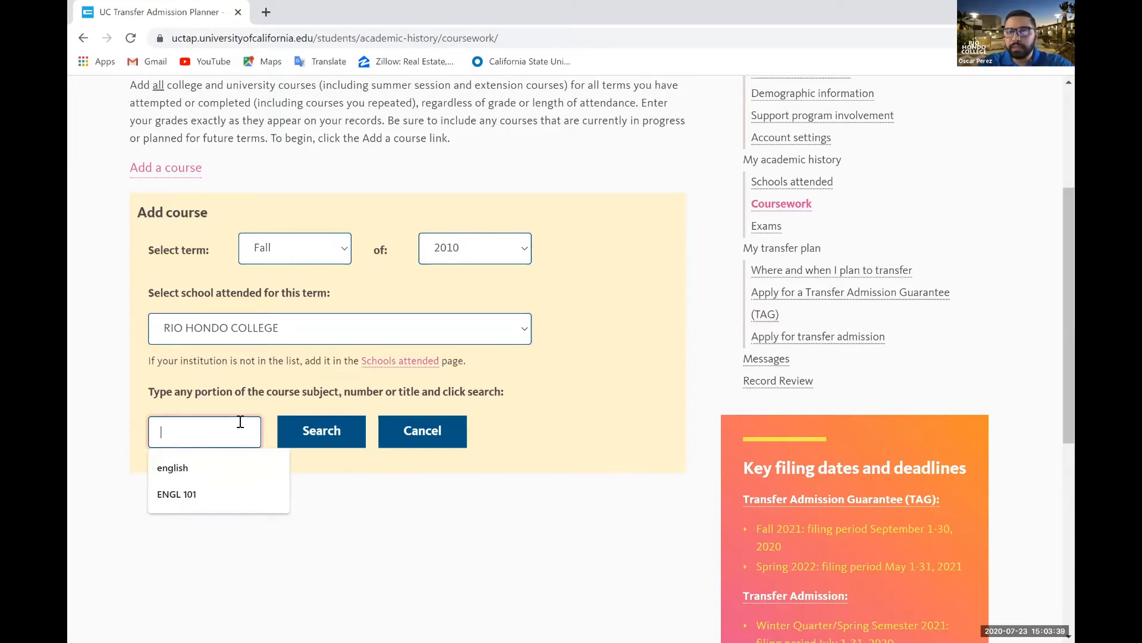
{"action": "type", "text": "Eng"}
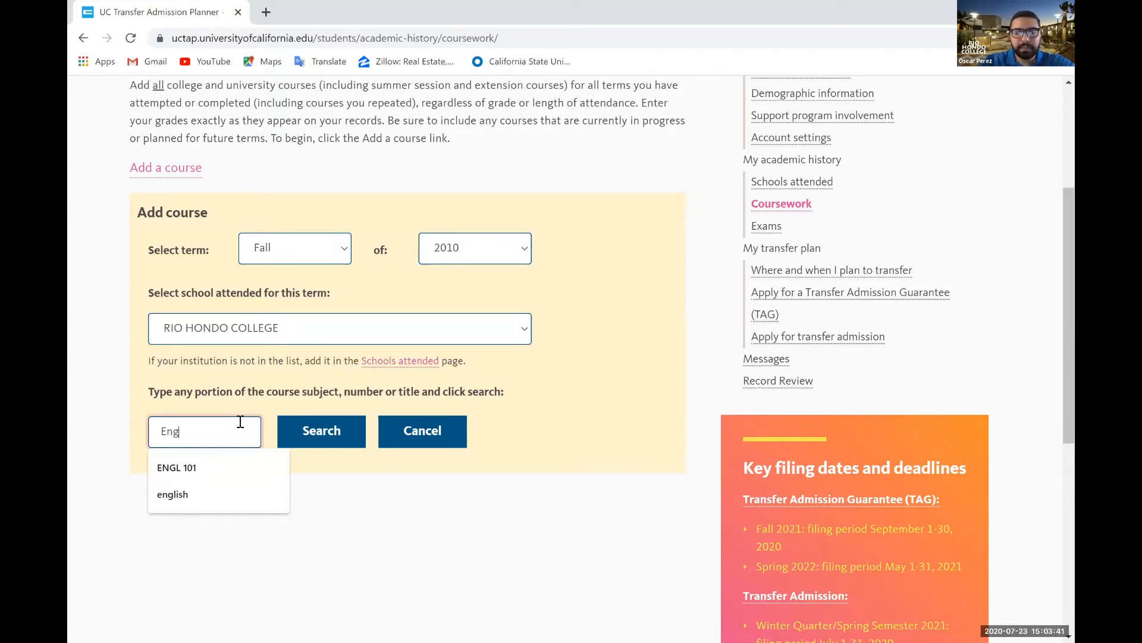
{"action": "type", "text": "lish"}
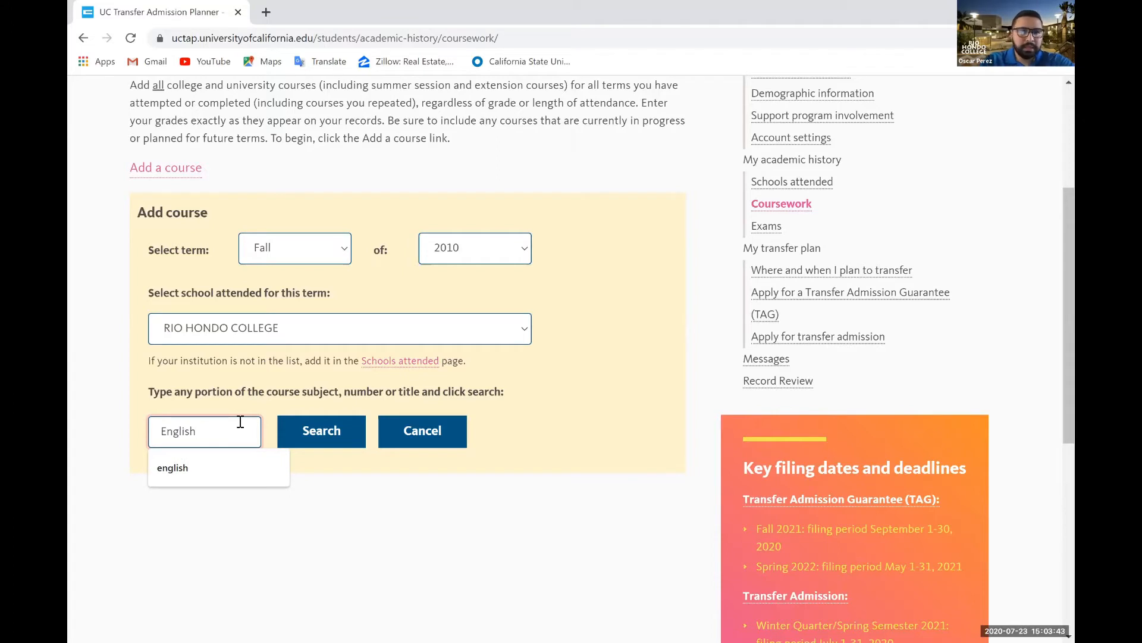
{"action": "type", "text": "101"}
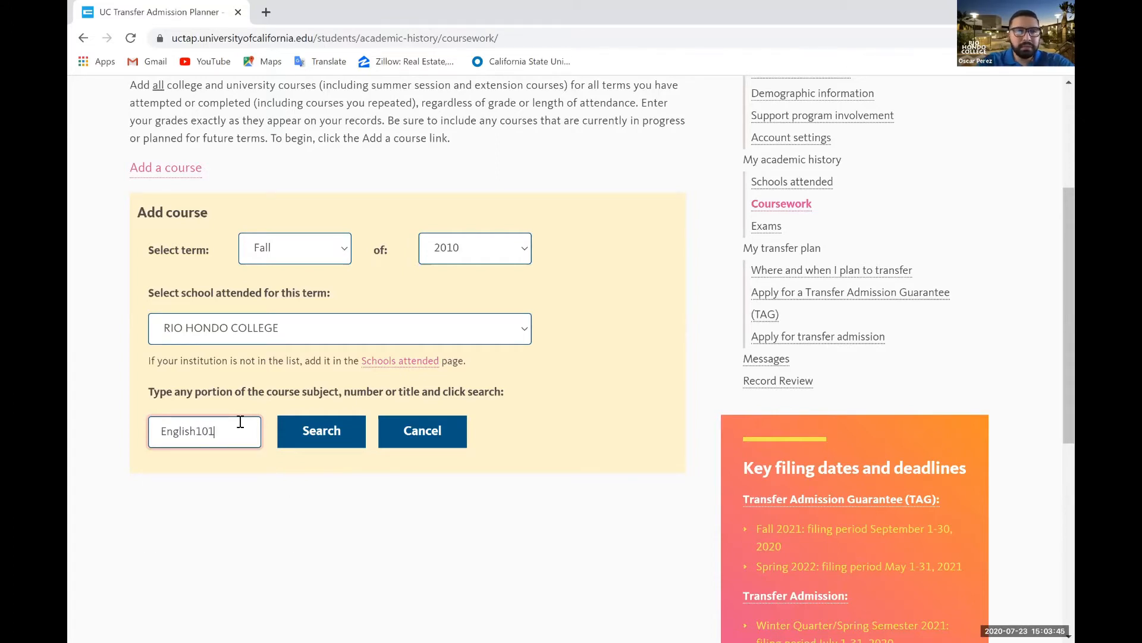
{"action": "left_click", "coordinate": [337, 436]}
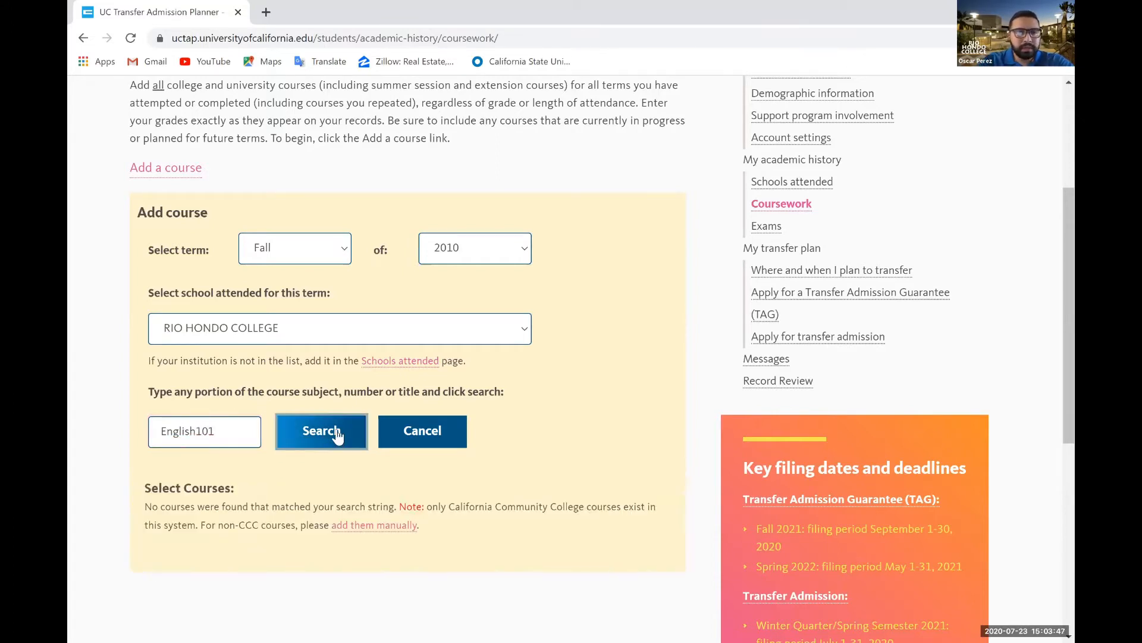
{"action": "scroll", "coordinate": [508, 455], "scroll_direction": "down", "scroll_amount": 1}
{"action": "scroll", "coordinate": [506, 455], "scroll_direction": "up", "scroll_amount": 1}
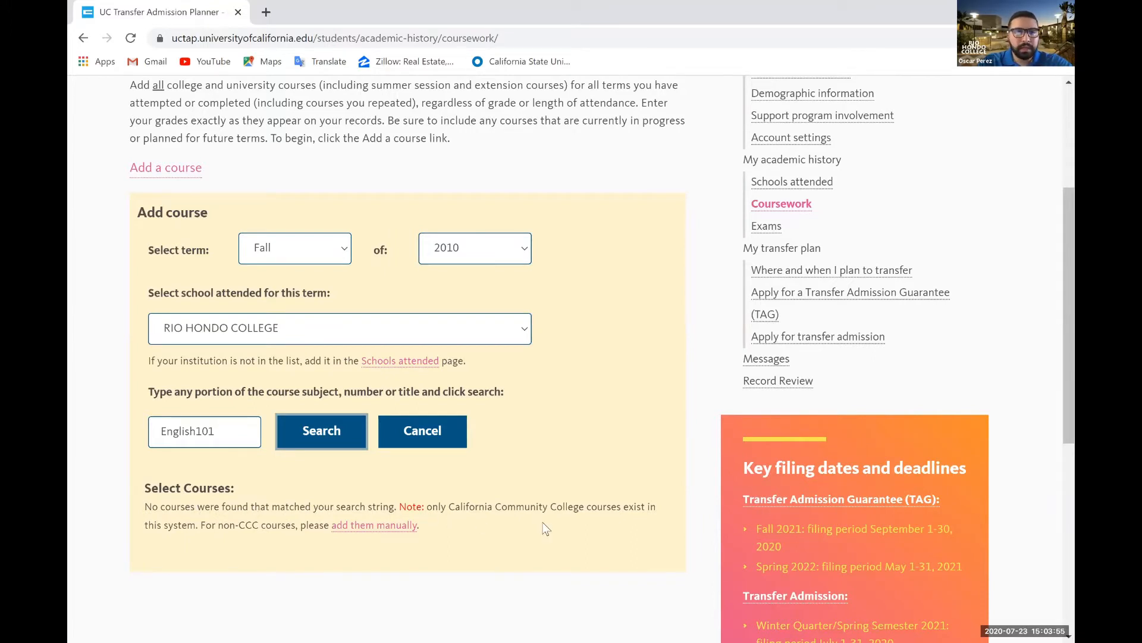
Replace the course search term with "ENGL", run the search and look through the listed courses
{"action": "double_click", "coordinate": [234, 438]}
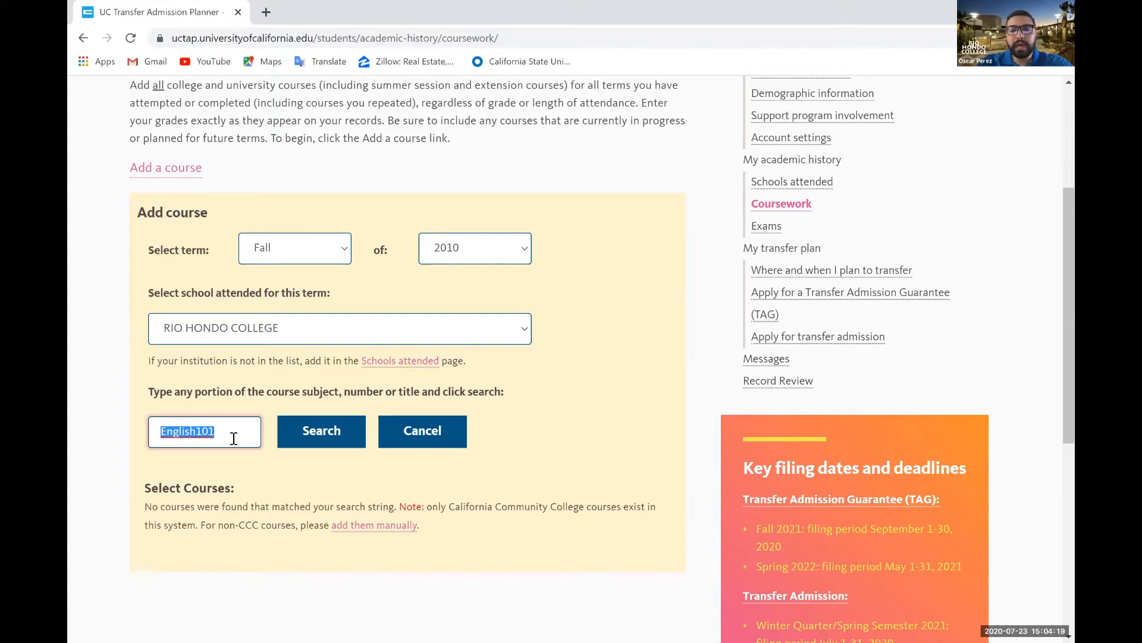
{"action": "type", "text": "EN"}
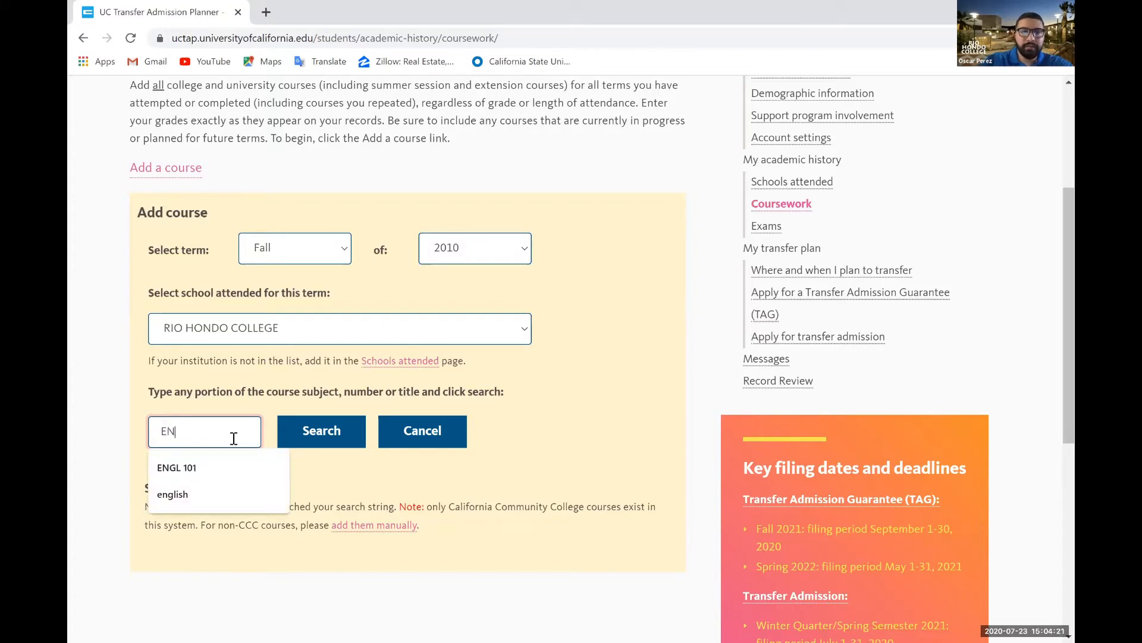
{"action": "type", "text": "GL"}
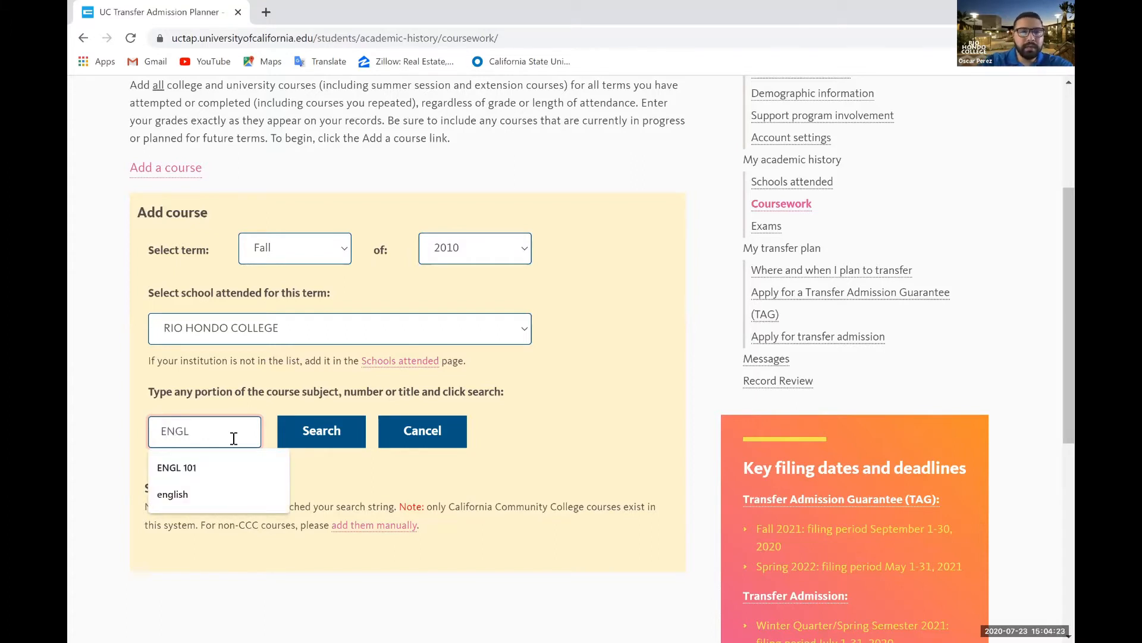
{"action": "left_click", "coordinate": [331, 440]}
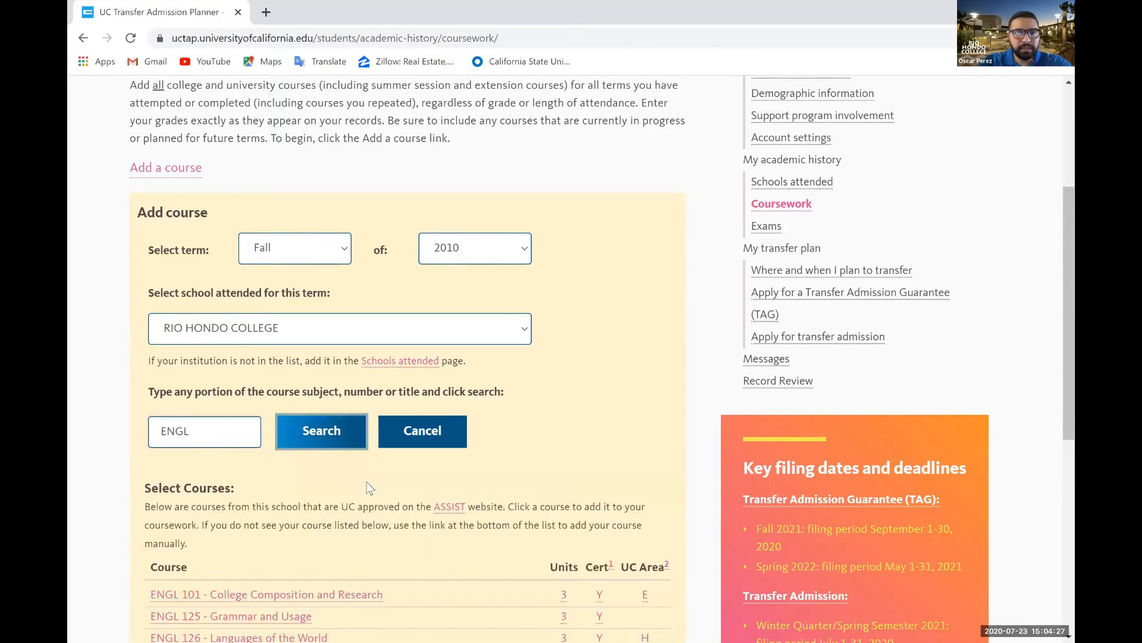
{"action": "scroll", "coordinate": [132, 526], "scroll_direction": "down", "scroll_amount": 3}
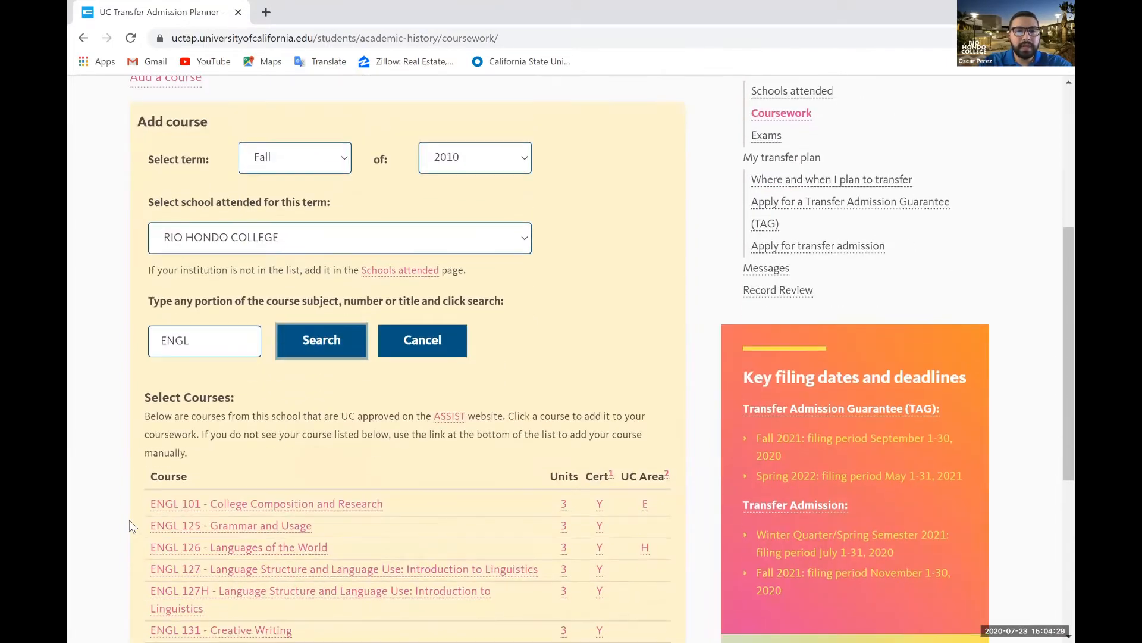
{"action": "scroll", "coordinate": [132, 526], "scroll_direction": "down", "scroll_amount": 3}
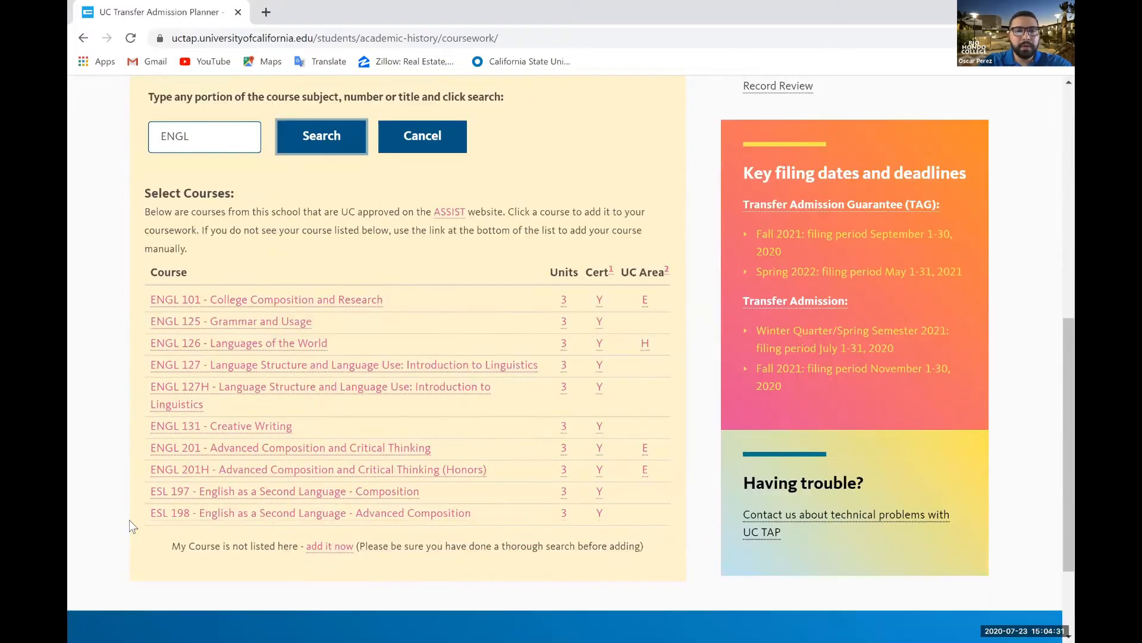
{"action": "scroll", "coordinate": [132, 526], "scroll_direction": "up", "scroll_amount": 1}
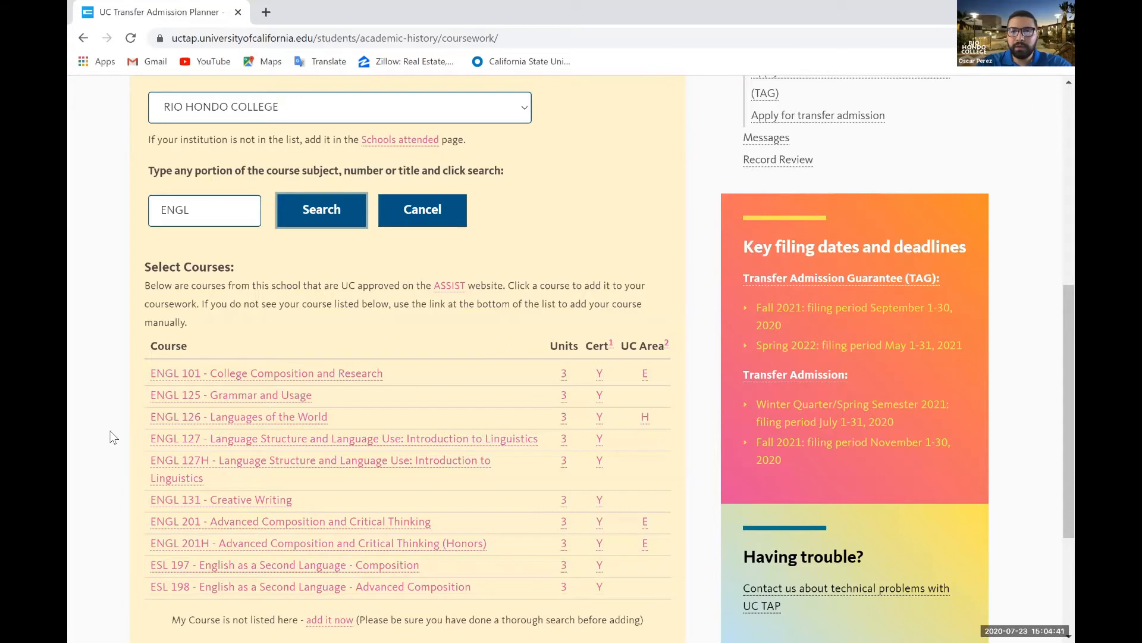
Try narrowing the course search to "ENGL101", written without a space
{"action": "left_click", "coordinate": [206, 217]}
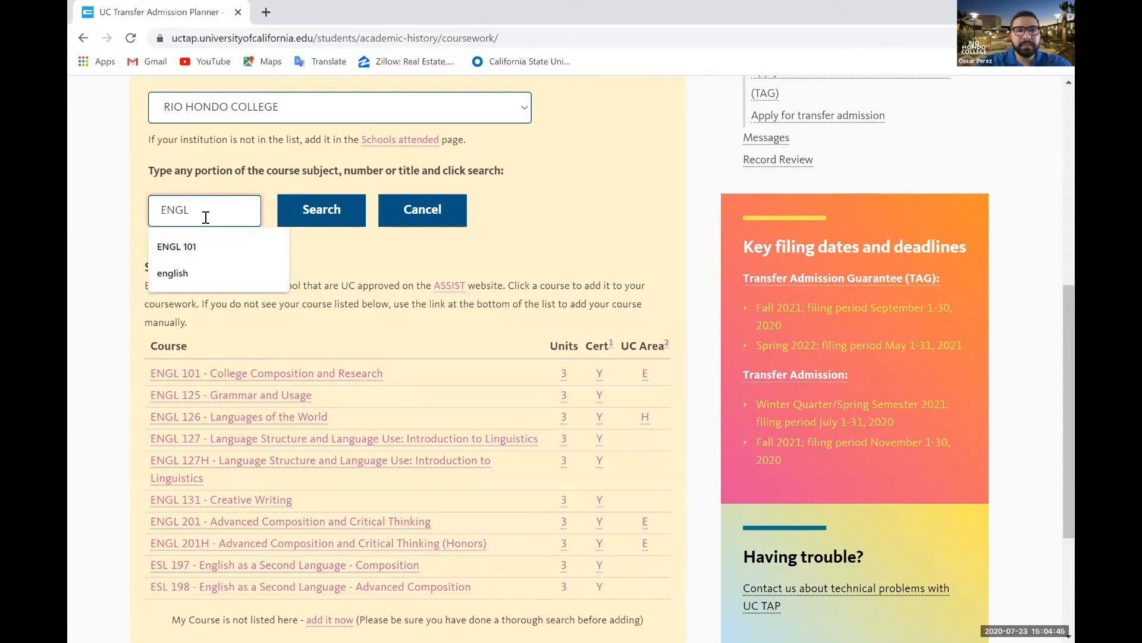
{"action": "type", "text": "101"}
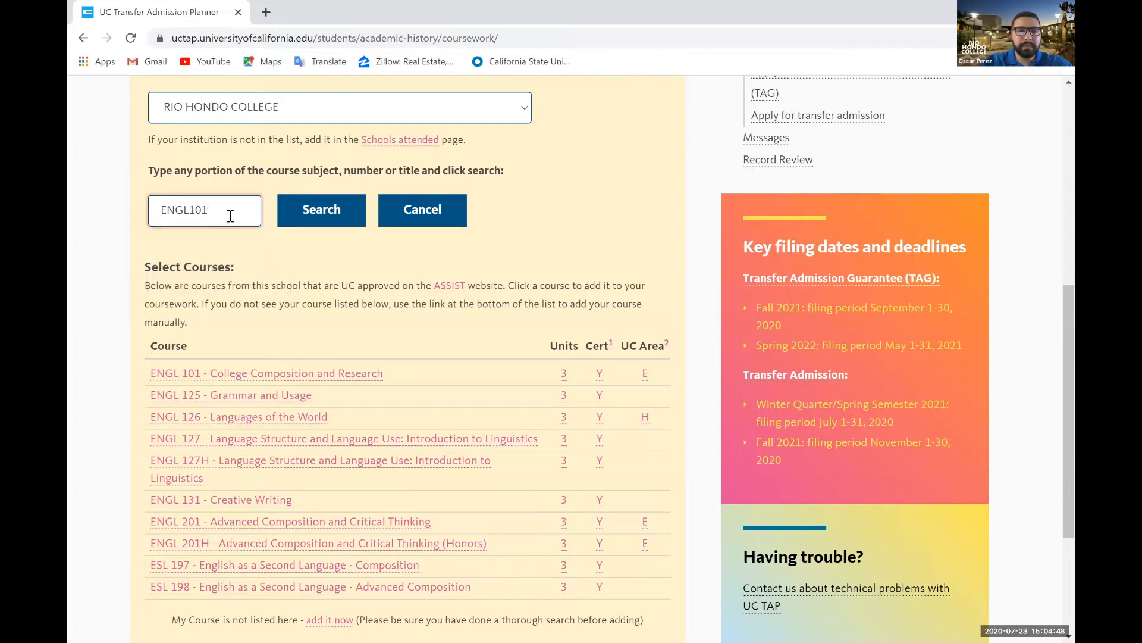
{"action": "left_click", "coordinate": [319, 224]}
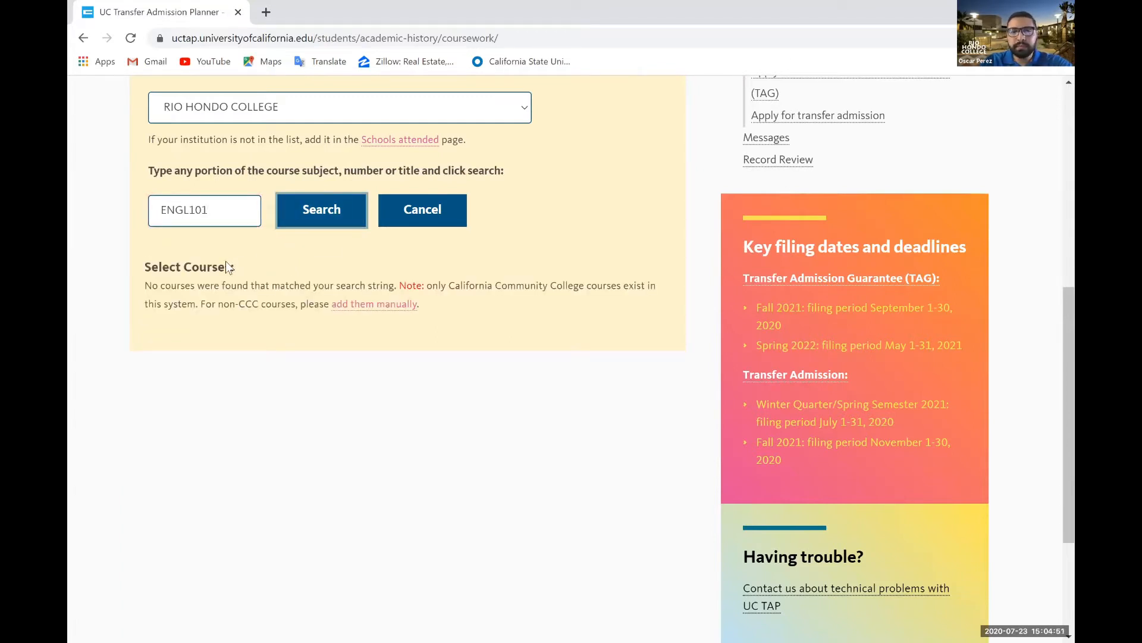
Search again with only the subject code "ENGL" and choose ENGL 101 - College Composition and Research
{"action": "left_click", "coordinate": [216, 210]}
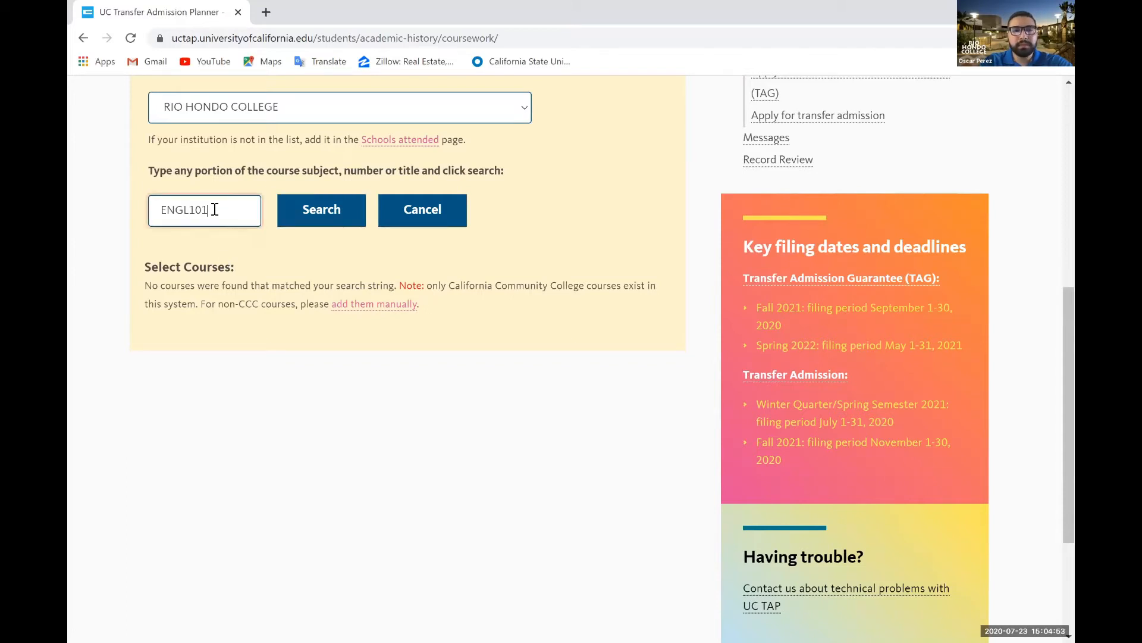
{"action": "key", "text": "BackSpace"}
{"action": "key", "text": "BackSpace"}
{"action": "key", "text": "BackSpace"}
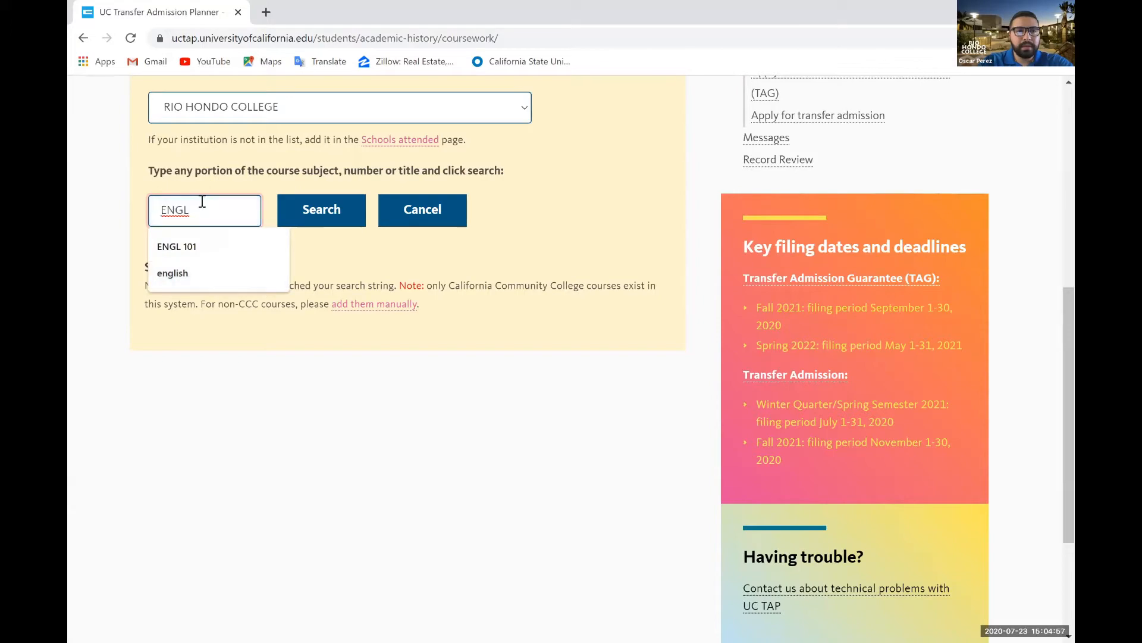
{"action": "left_click", "coordinate": [301, 215]}
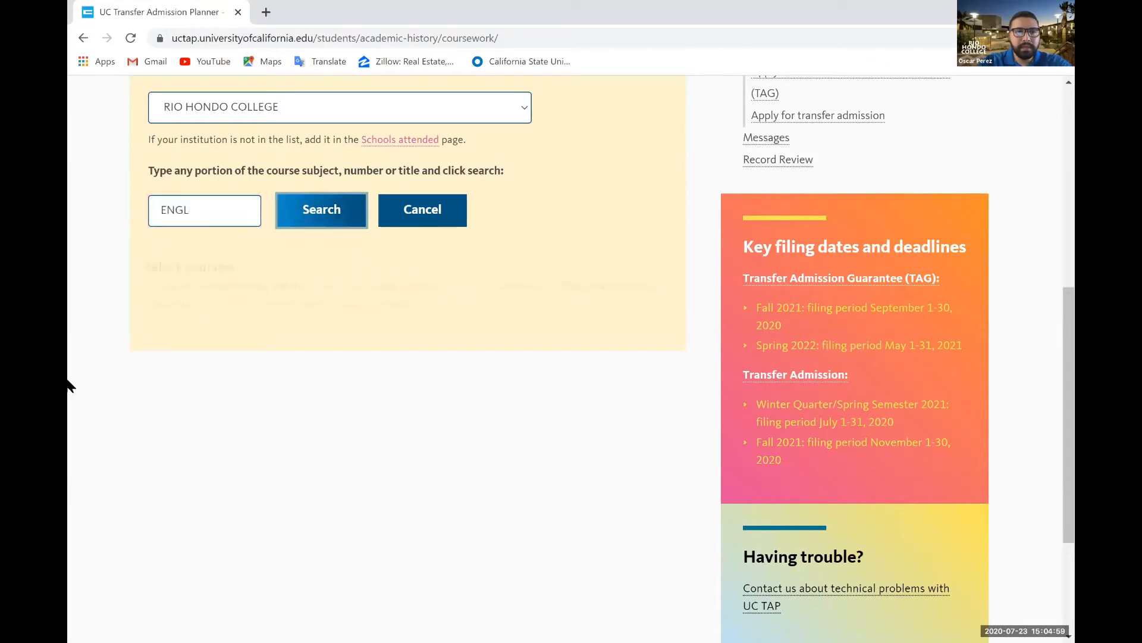
{"action": "scroll", "coordinate": [84, 362], "scroll_direction": "down", "scroll_amount": 1}
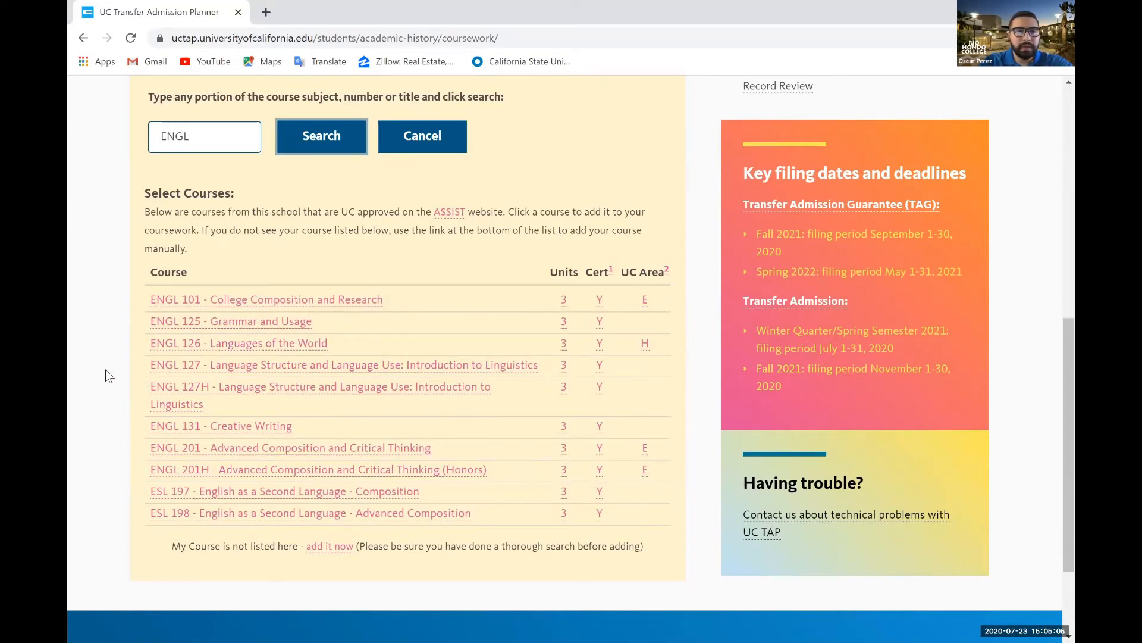
{"action": "left_click", "coordinate": [197, 302]}
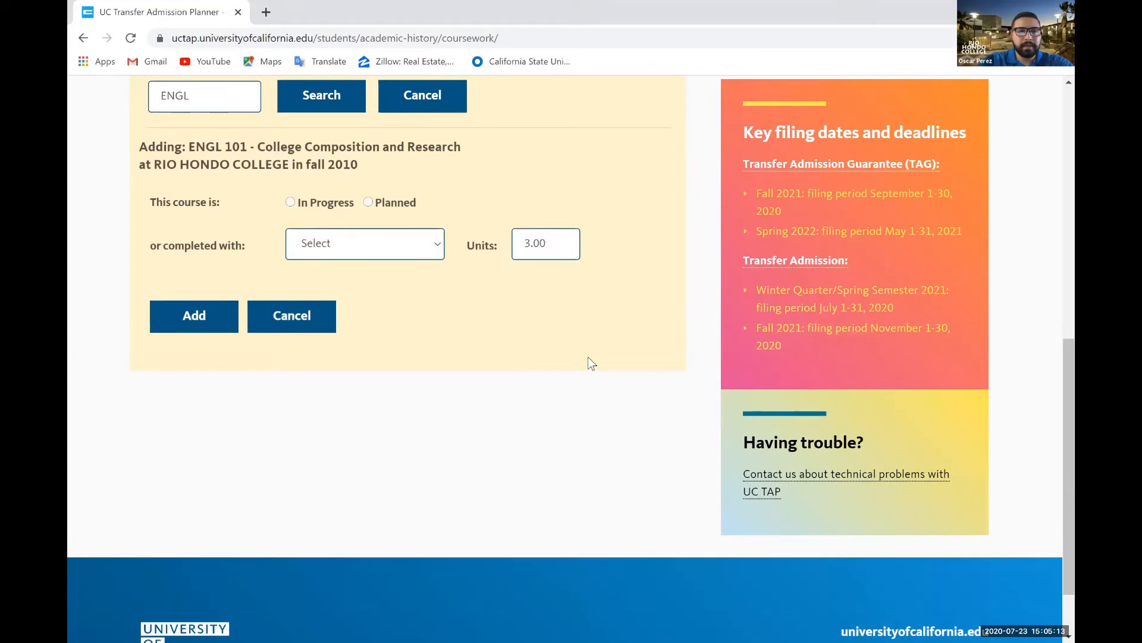
Mark ENGL 101 as completed with grade A and add it to the Fall 2010 coursework
{"action": "scroll", "coordinate": [655, 356], "scroll_direction": "up", "scroll_amount": 1}
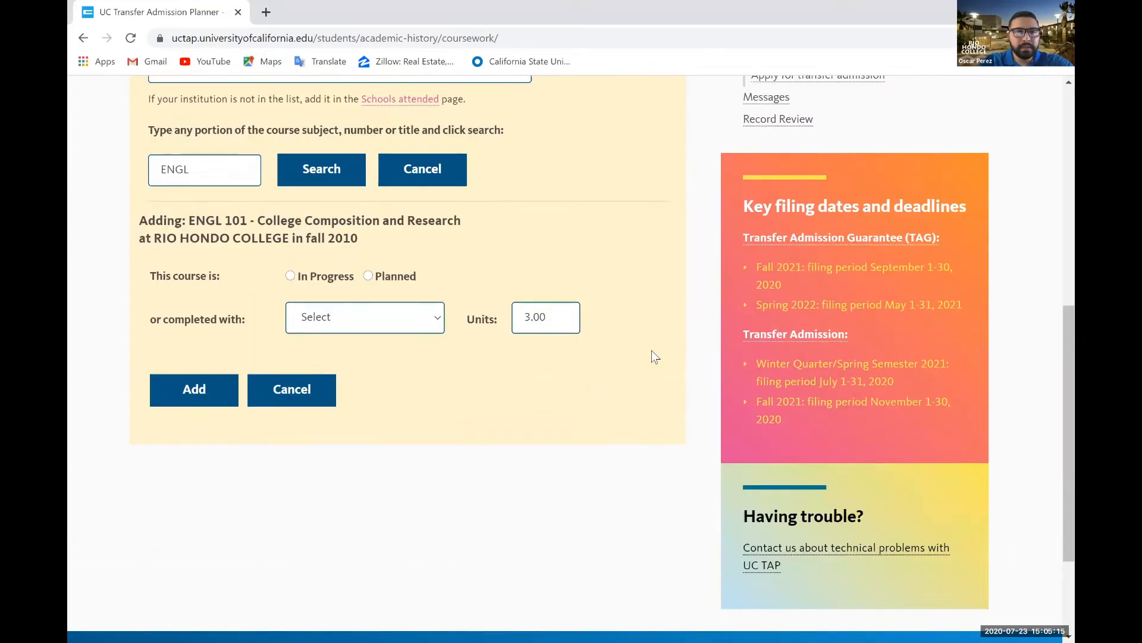
{"action": "scroll", "coordinate": [655, 357], "scroll_direction": "up", "scroll_amount": 1}
{"action": "scroll", "coordinate": [592, 365], "scroll_direction": "down", "scroll_amount": 1}
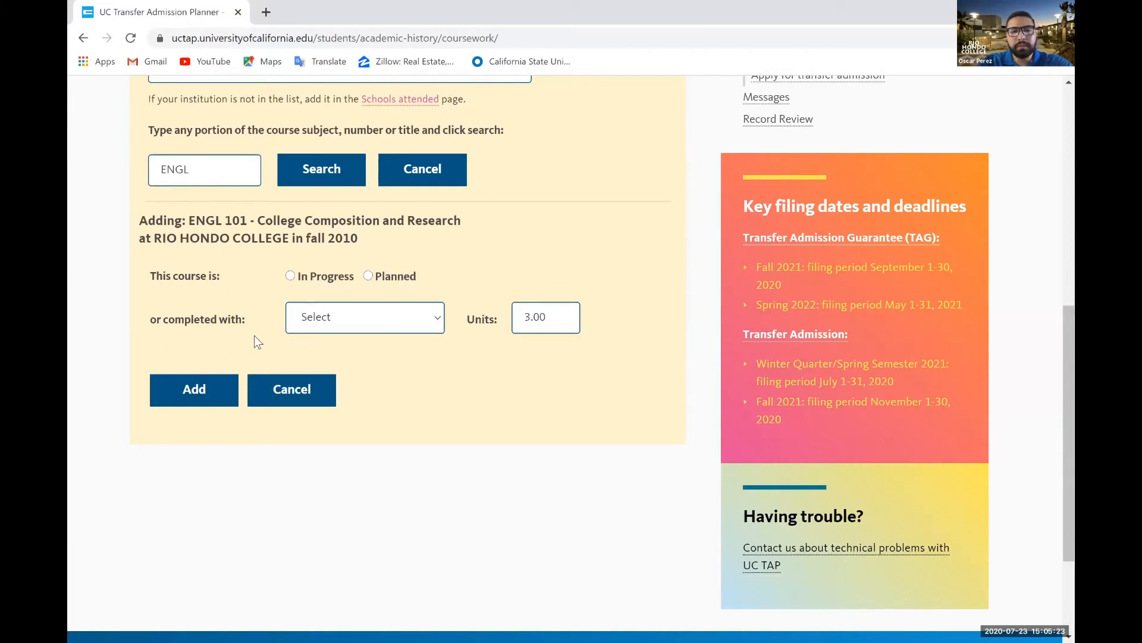
{"action": "left_click", "coordinate": [410, 329]}
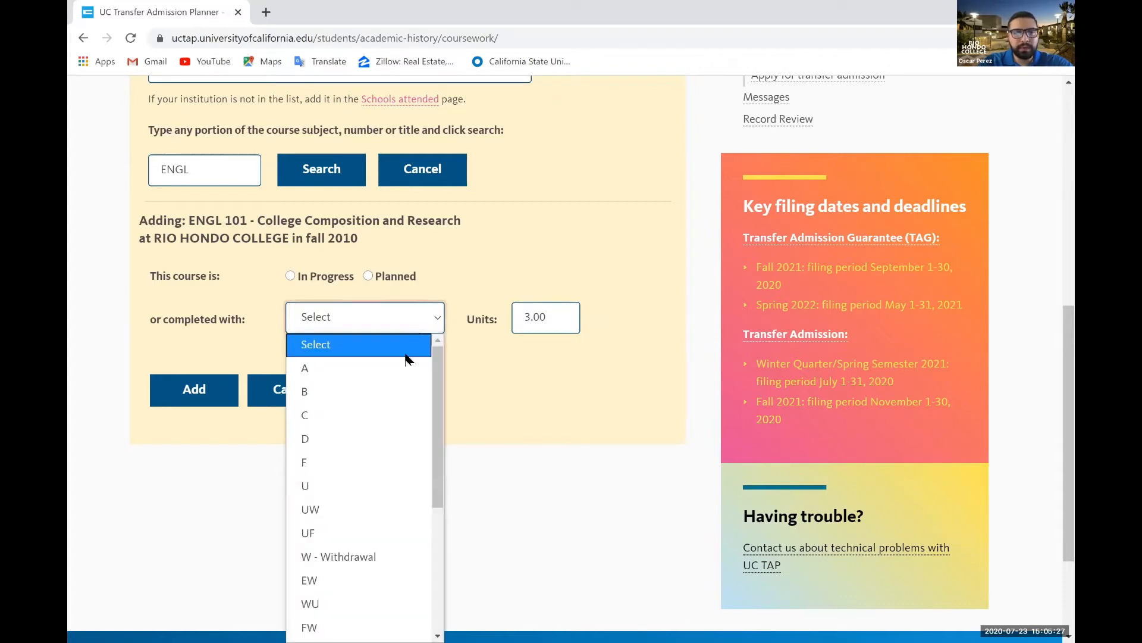
{"action": "scroll", "coordinate": [401, 408], "scroll_direction": "down", "scroll_amount": 3}
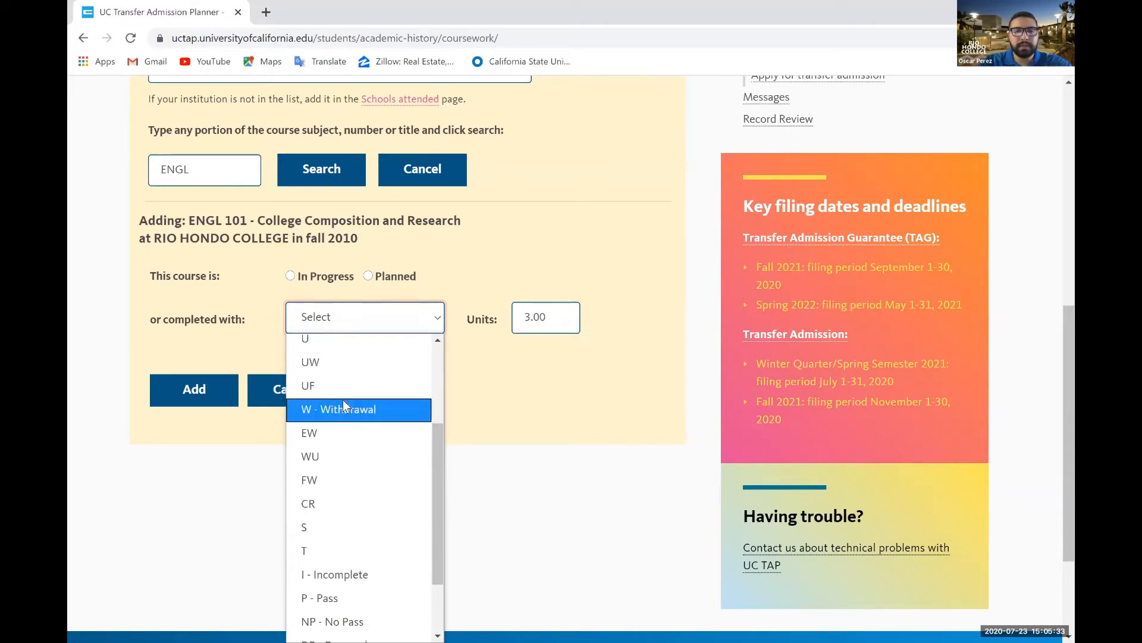
{"action": "scroll", "coordinate": [342, 399], "scroll_direction": "down", "scroll_amount": 2}
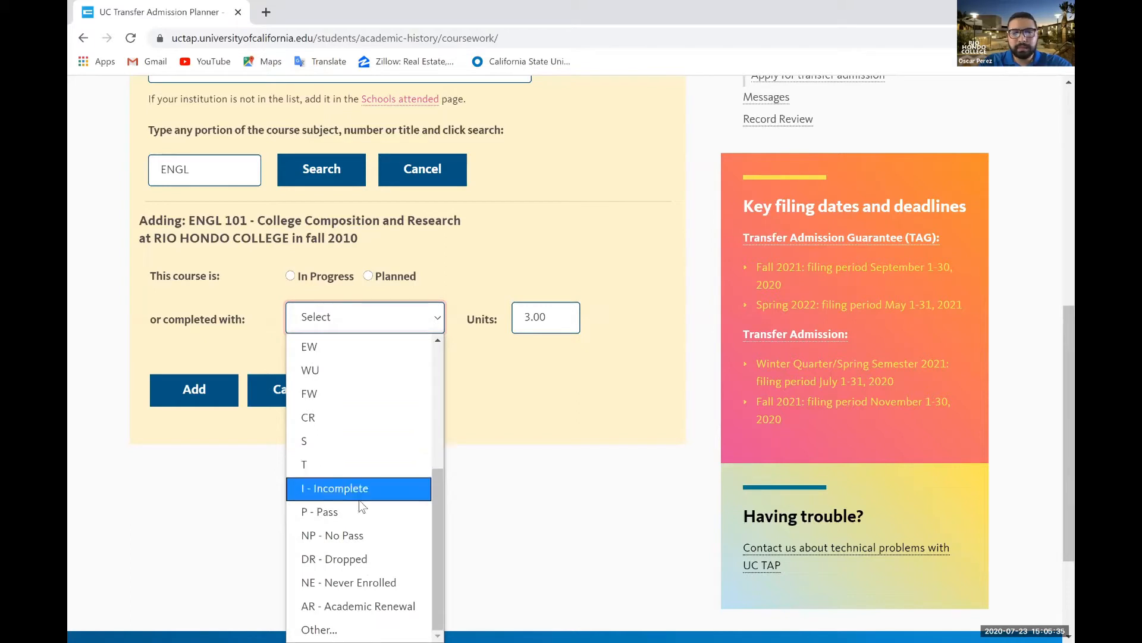
{"action": "scroll", "coordinate": [359, 500], "scroll_direction": "up", "scroll_amount": 5}
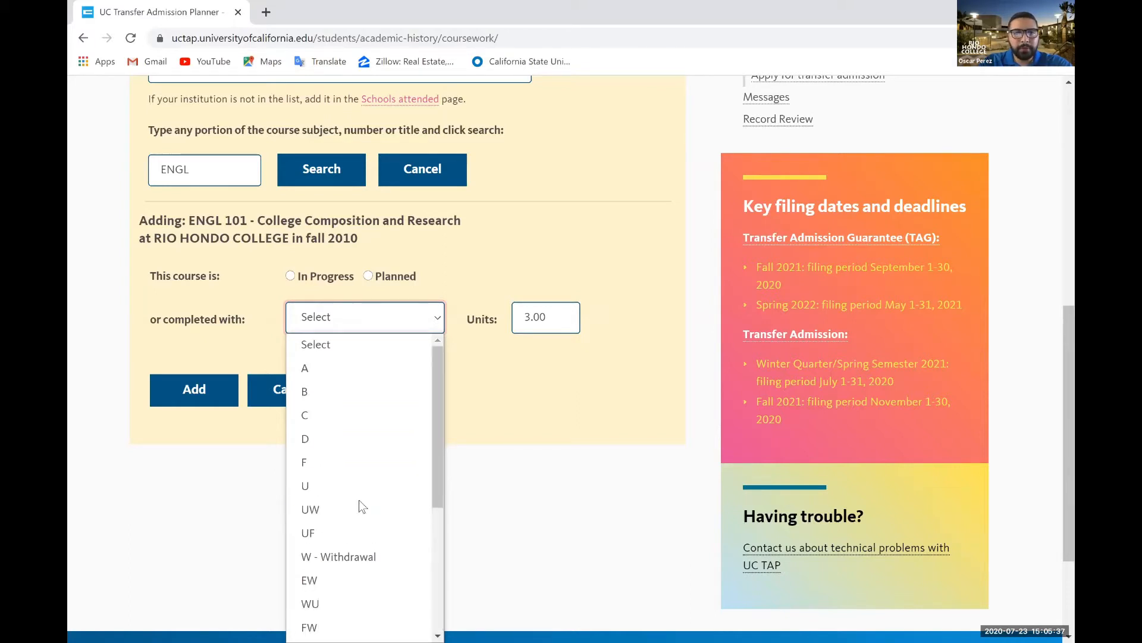
{"action": "left_click", "coordinate": [347, 374]}
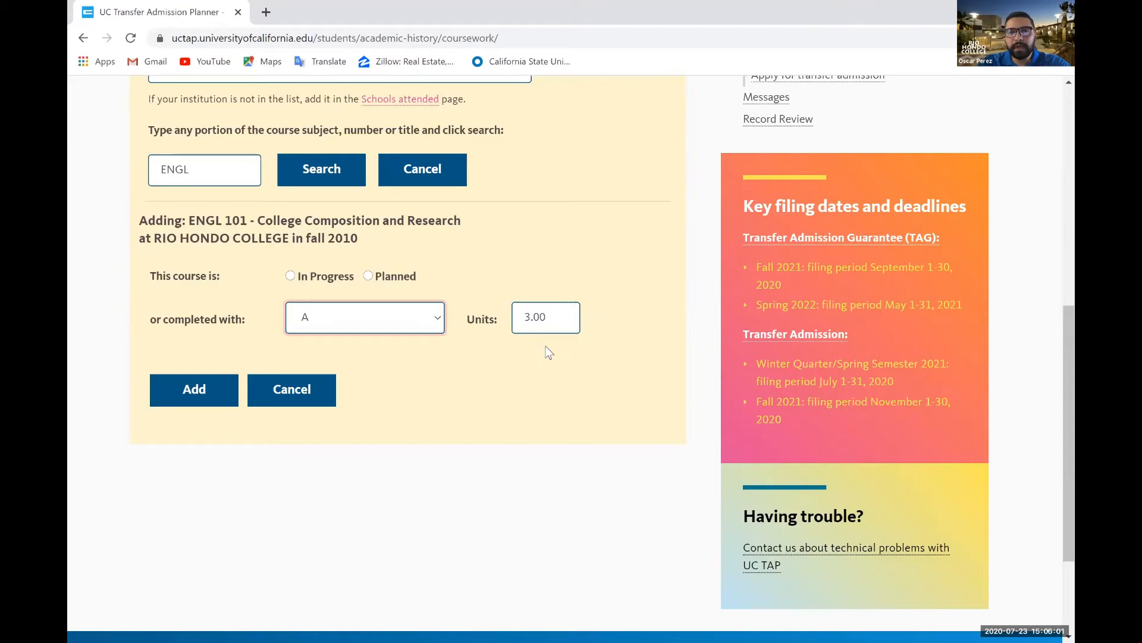
{"action": "scroll", "coordinate": [548, 336], "scroll_direction": "up", "scroll_amount": 3}
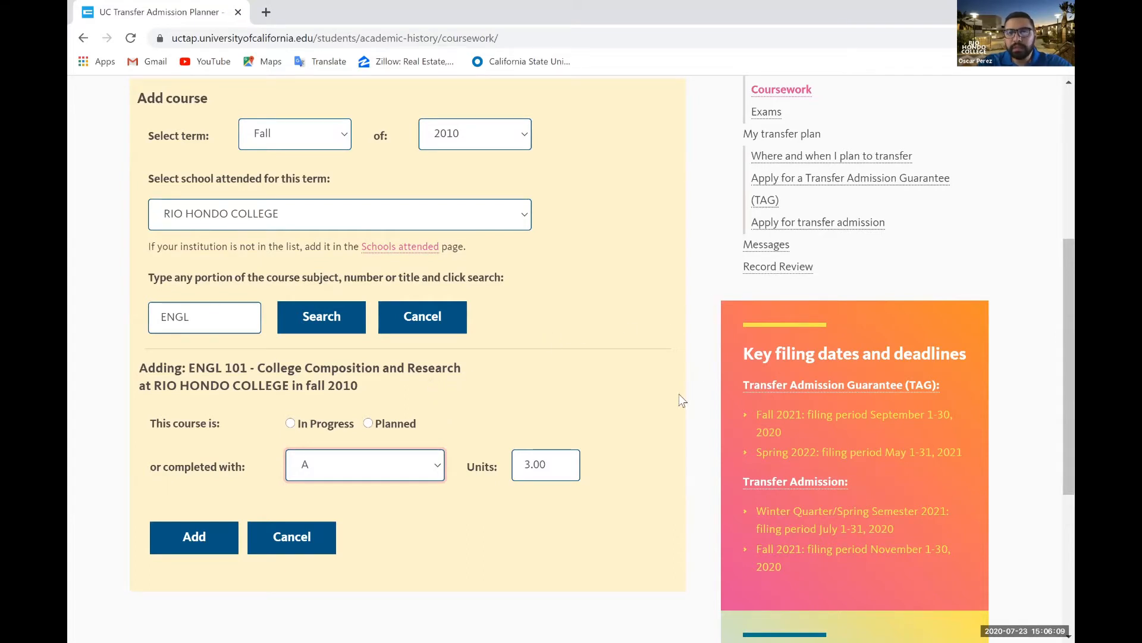
{"action": "scroll", "coordinate": [681, 400], "scroll_direction": "down", "scroll_amount": 1}
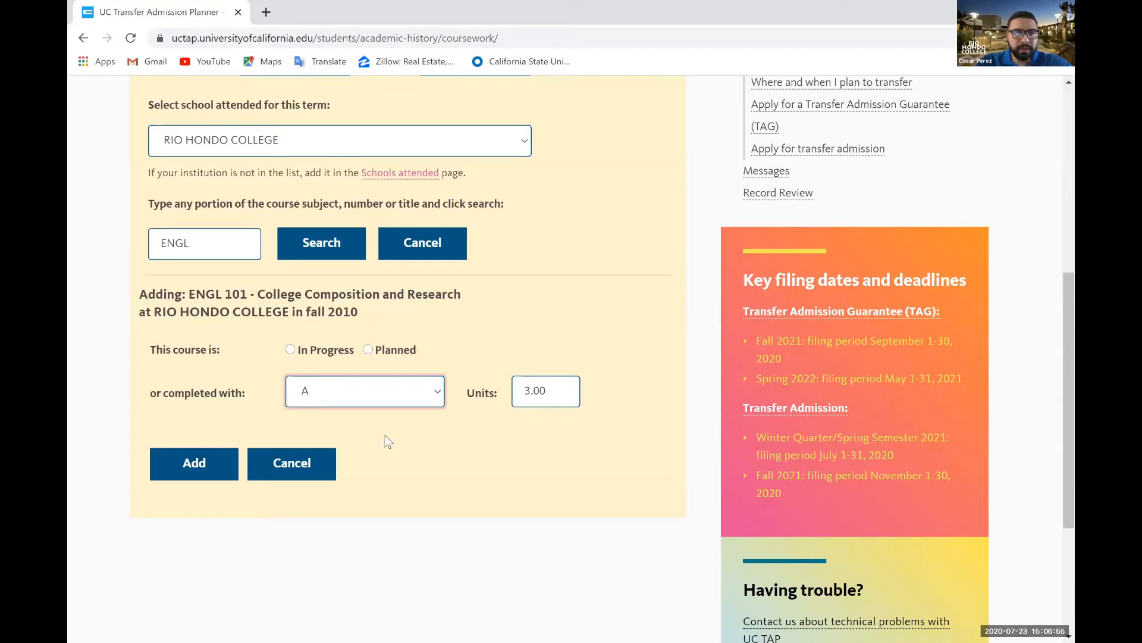
{"action": "left_click", "coordinate": [202, 458]}
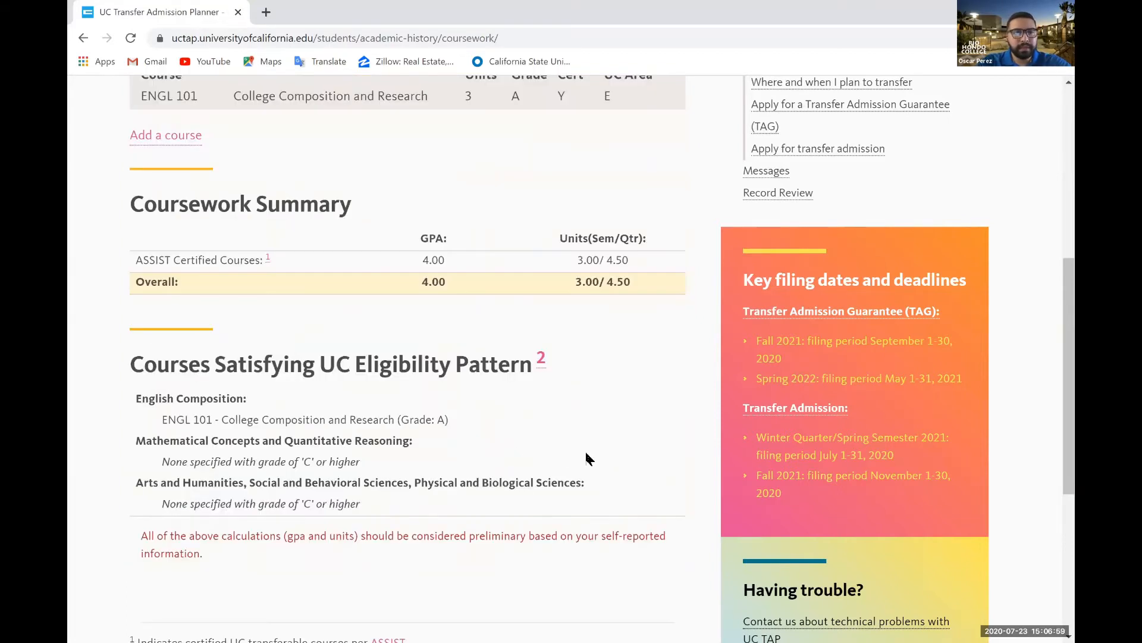
Check the certification and UC area codes of the ENGL 101 entry, and review the UC eligibility pattern section with its footnotes
{"action": "scroll", "coordinate": [658, 364], "scroll_direction": "up", "scroll_amount": 3}
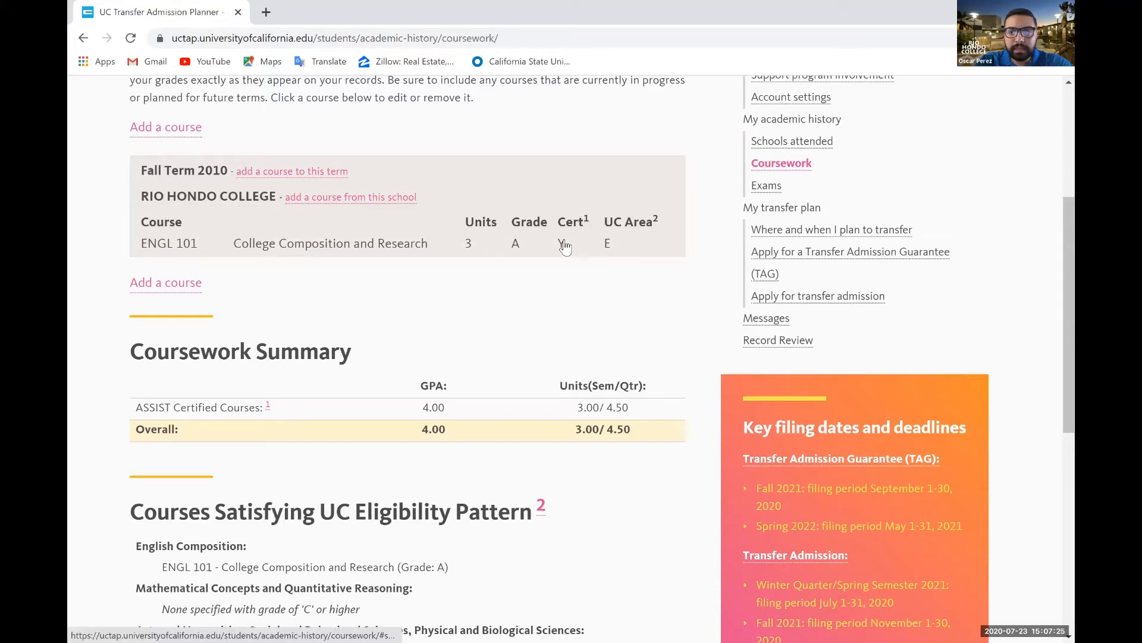
{"action": "mouse_move", "coordinate": [564, 247]}
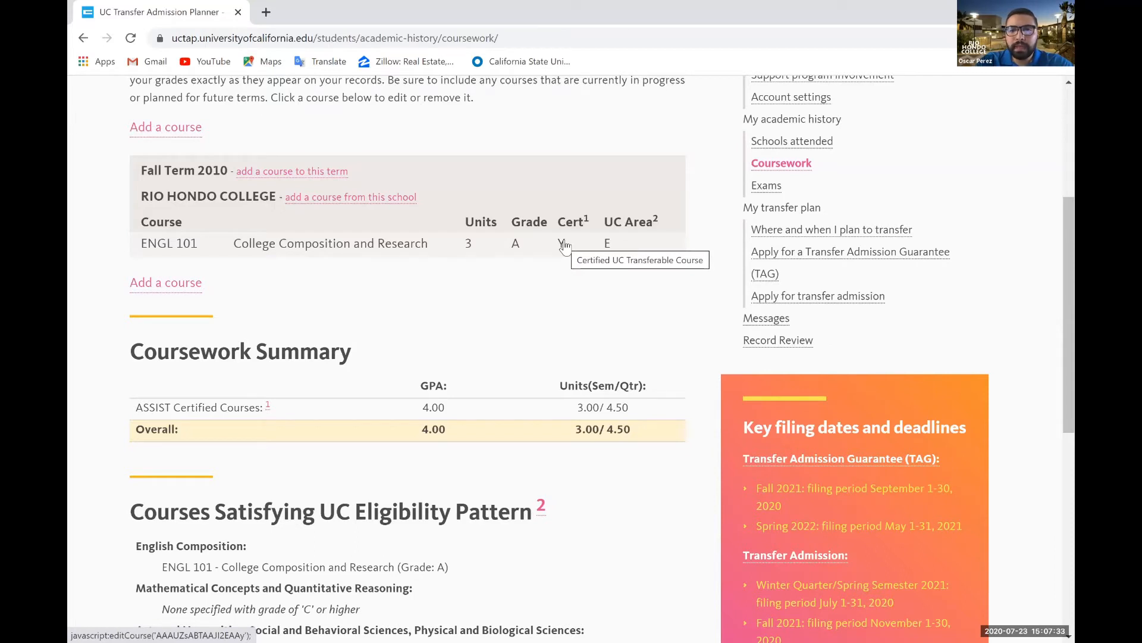
{"action": "mouse_move", "coordinate": [607, 245]}
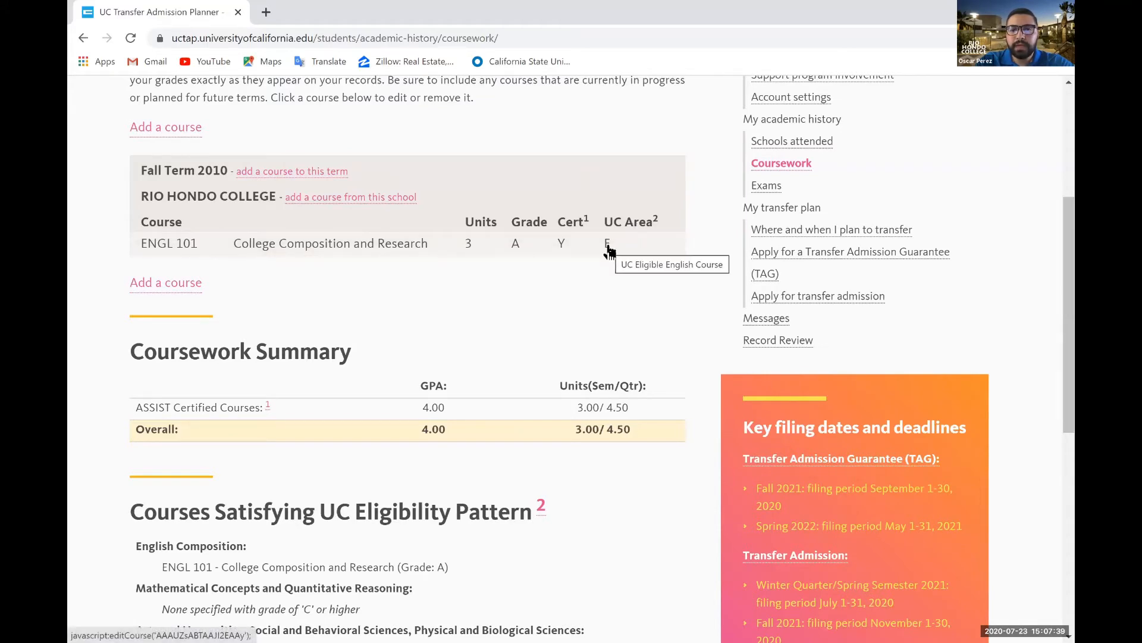
{"action": "scroll", "coordinate": [608, 247], "scroll_direction": "down", "scroll_amount": 6}
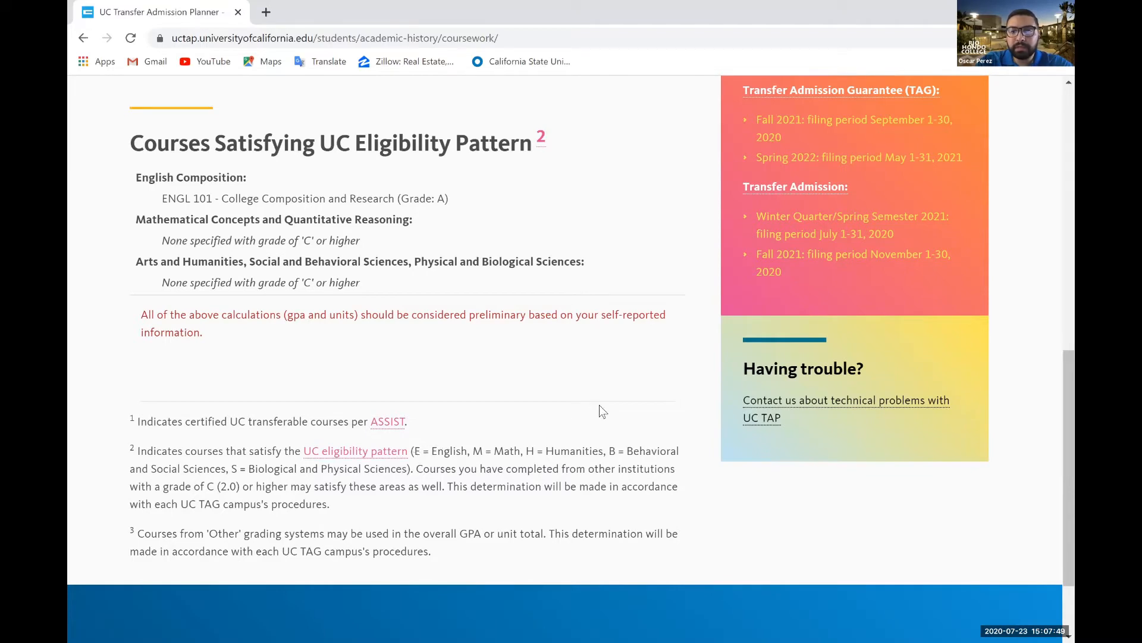
Start another course entry below the Fall 2010 coursework and set its term to Fall of 2012
{"action": "scroll", "coordinate": [607, 408], "scroll_direction": "up", "scroll_amount": 7}
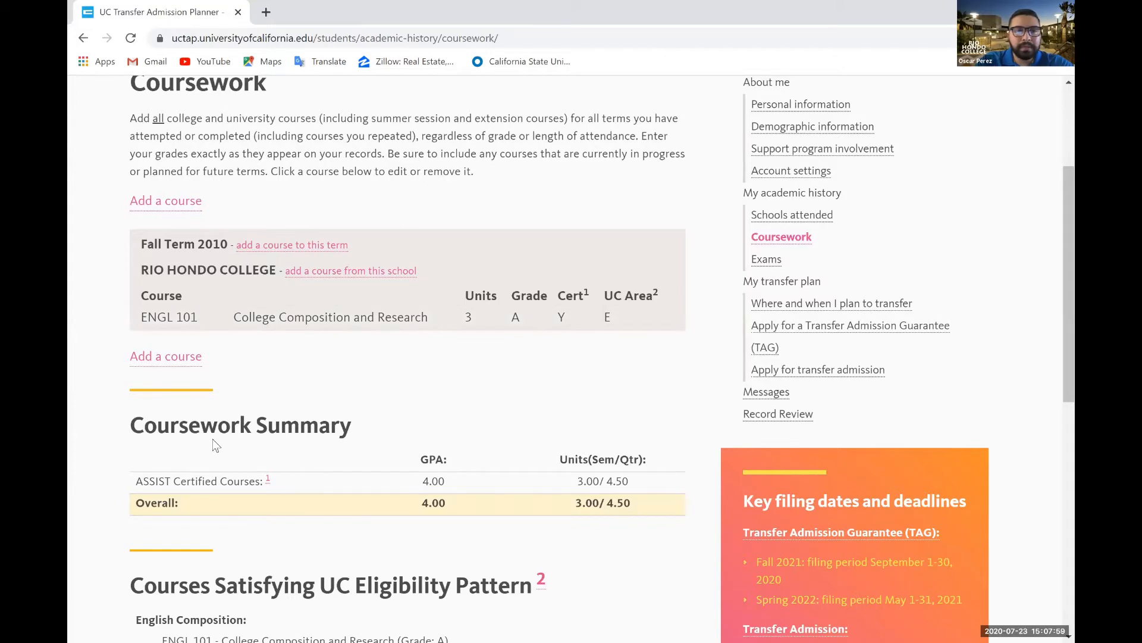
{"action": "scroll", "coordinate": [164, 388], "scroll_direction": "down", "scroll_amount": 1}
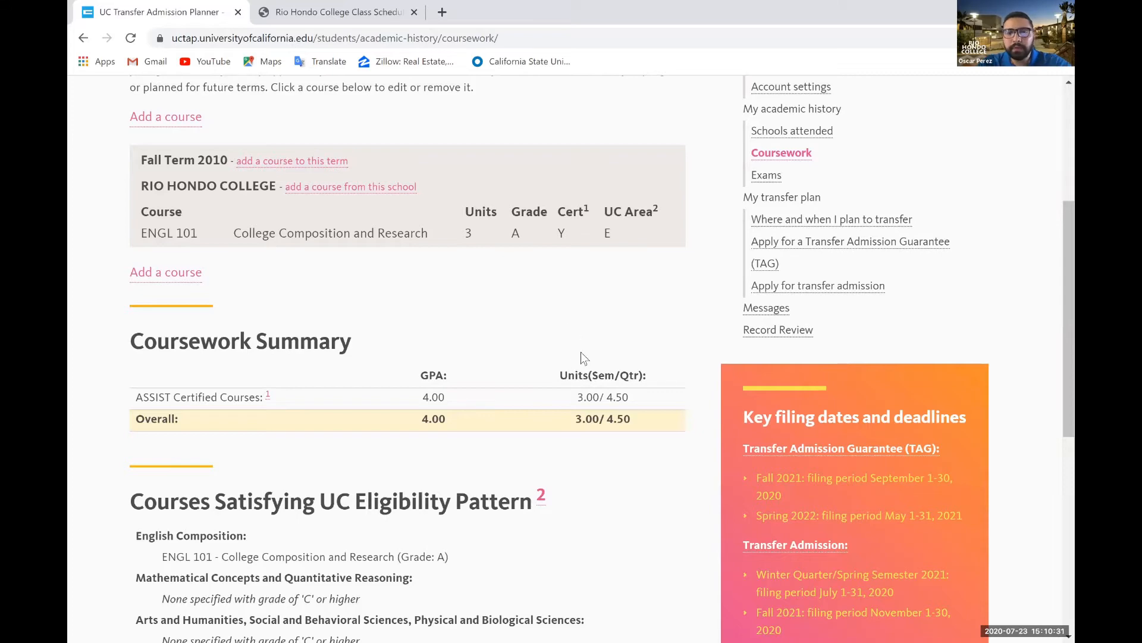
{"action": "left_click", "coordinate": [173, 275]}
{"action": "scroll", "coordinate": [519, 297], "scroll_direction": "down", "scroll_amount": 1}
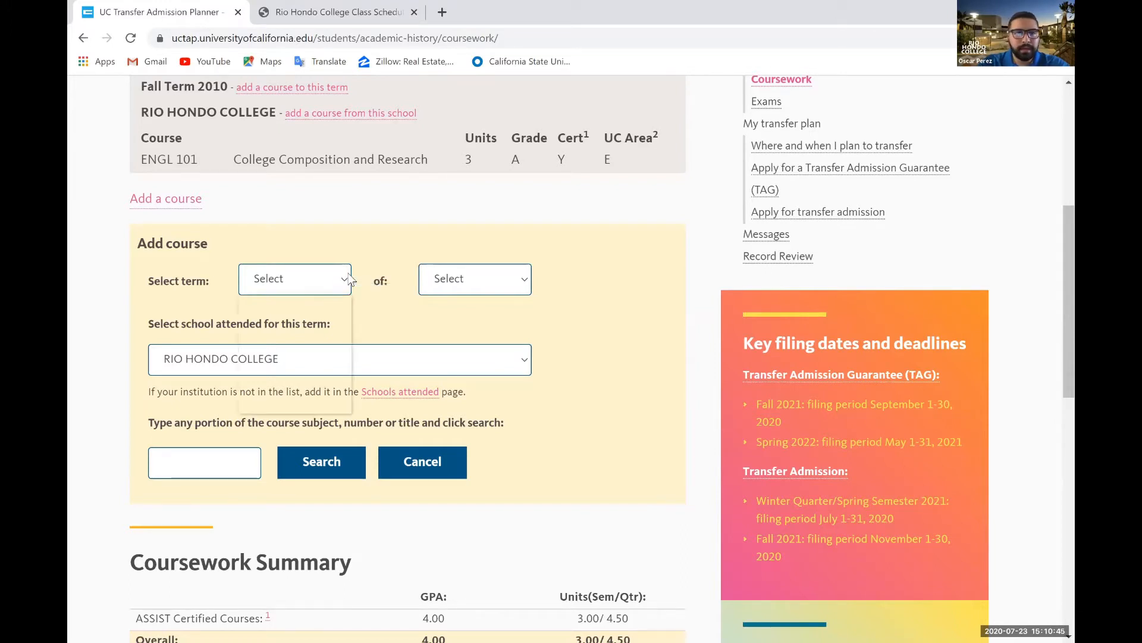
{"action": "left_click", "coordinate": [345, 279]}
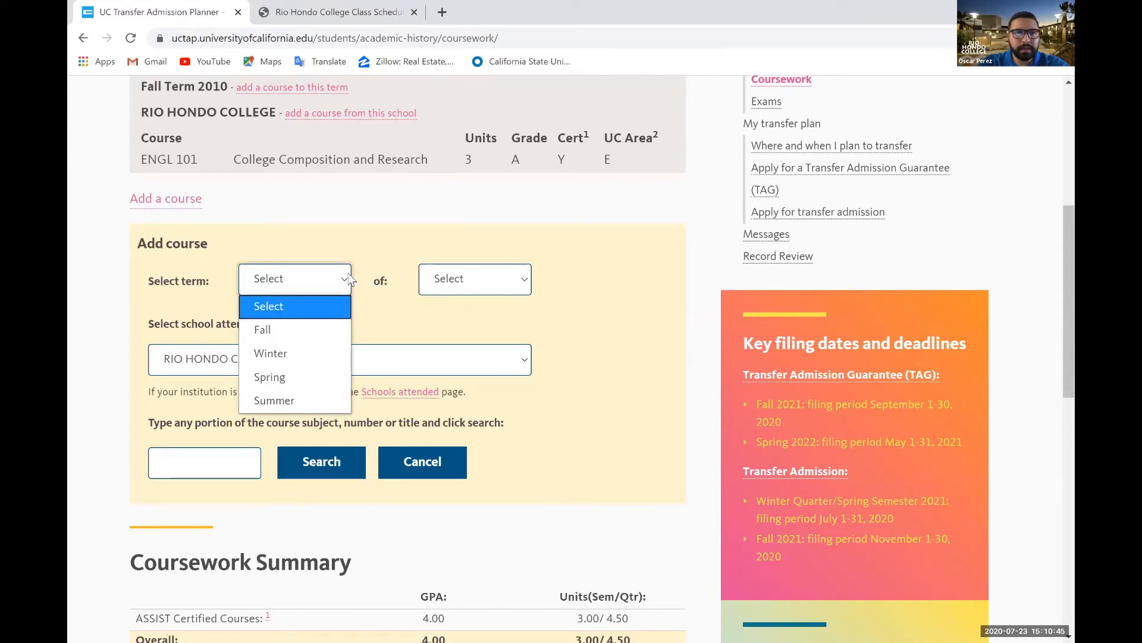
{"action": "left_click", "coordinate": [328, 329]}
{"action": "left_click", "coordinate": [526, 289]}
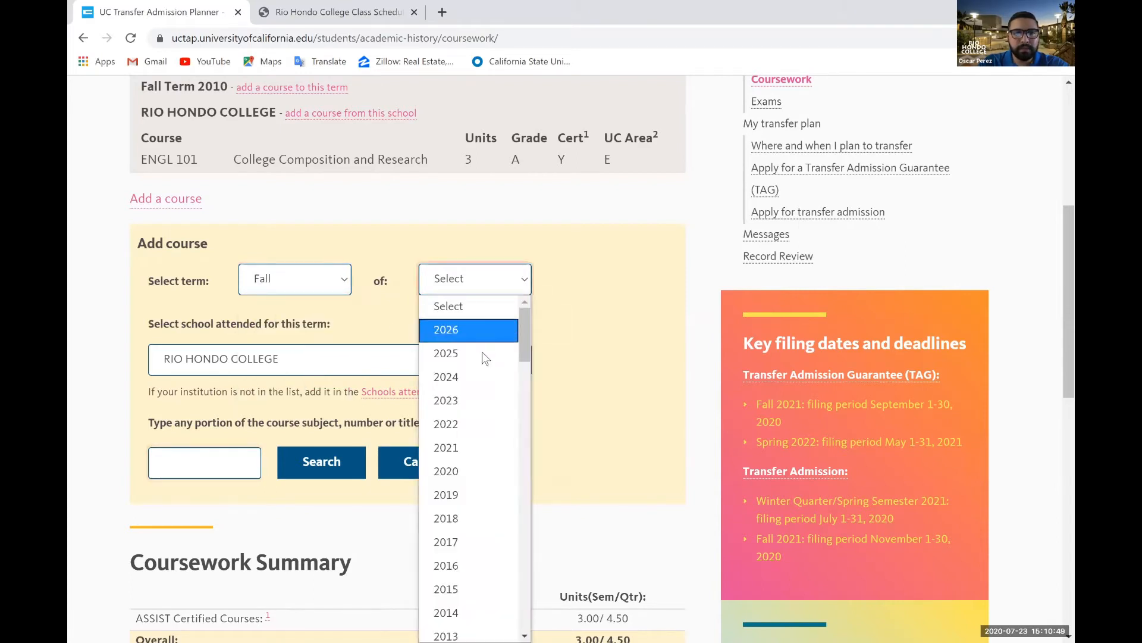
{"action": "scroll", "coordinate": [491, 416], "scroll_direction": "down", "scroll_amount": 5}
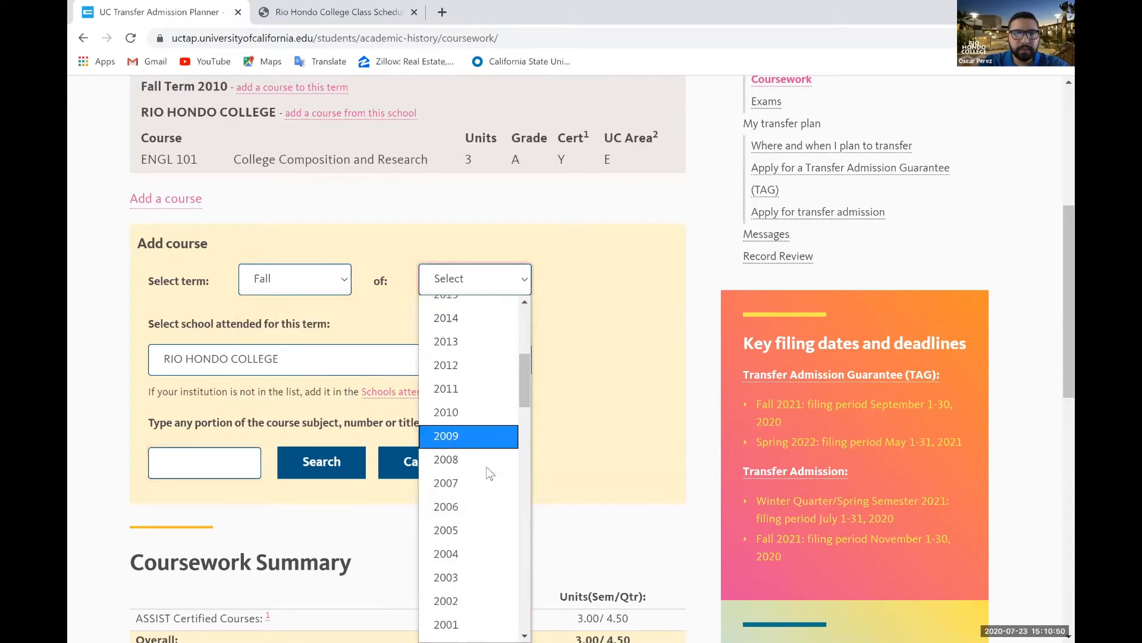
{"action": "left_click", "coordinate": [479, 365]}
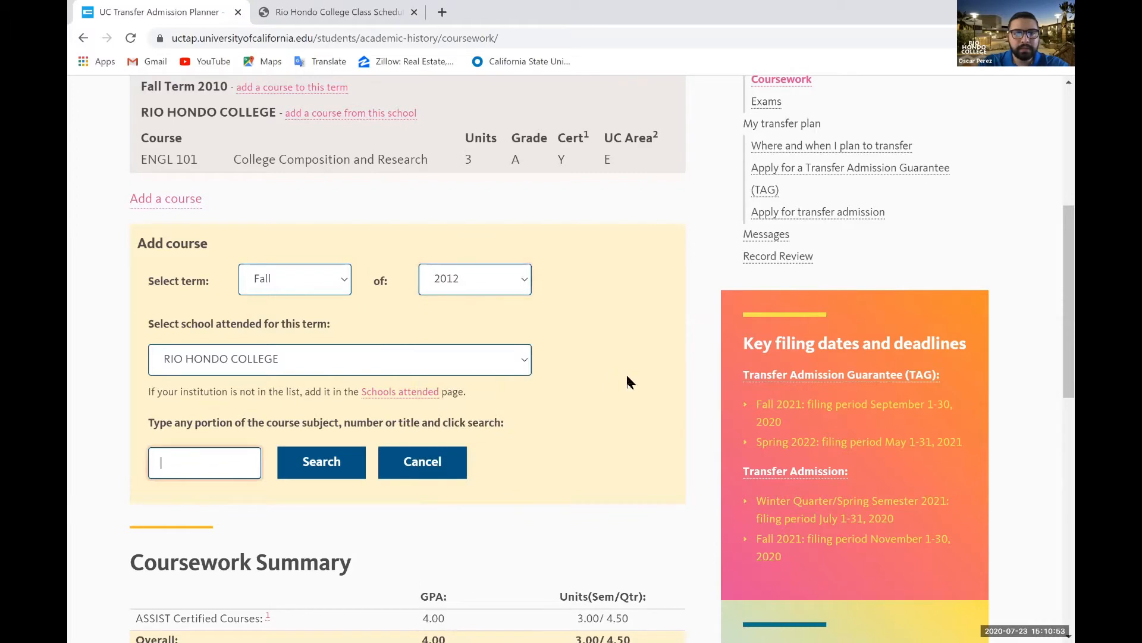
Search the Rio Hondo College courses for "Math" and go through the complete list of UC-approved math courses
{"action": "scroll", "coordinate": [626, 372], "scroll_direction": "down", "scroll_amount": 1}
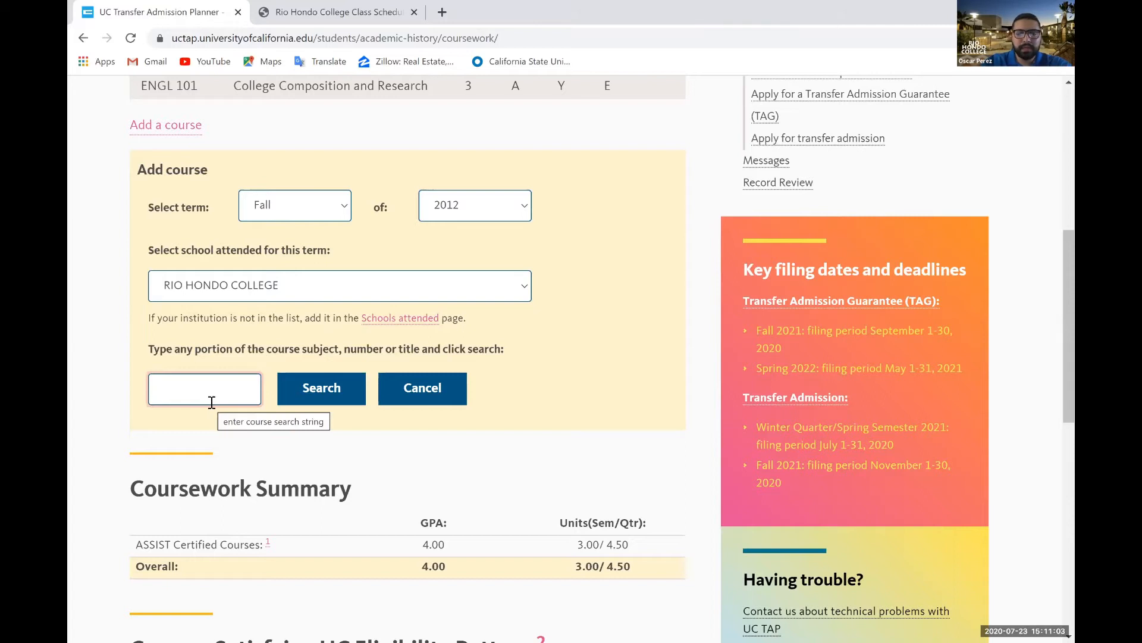
{"action": "type", "text": "Math"}
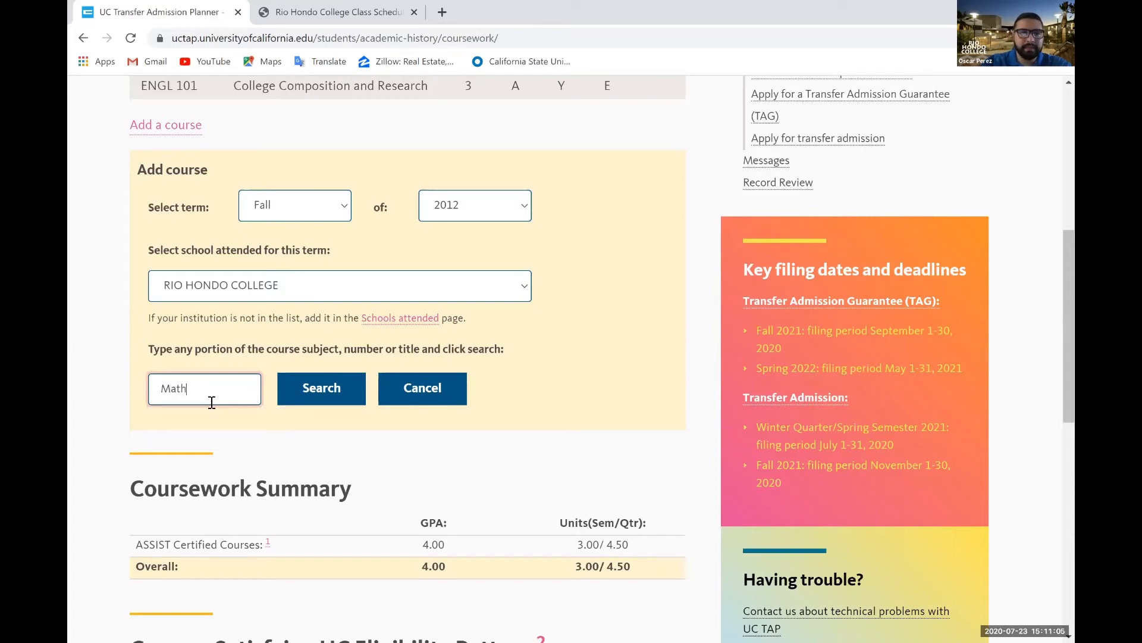
{"action": "left_click", "coordinate": [332, 395]}
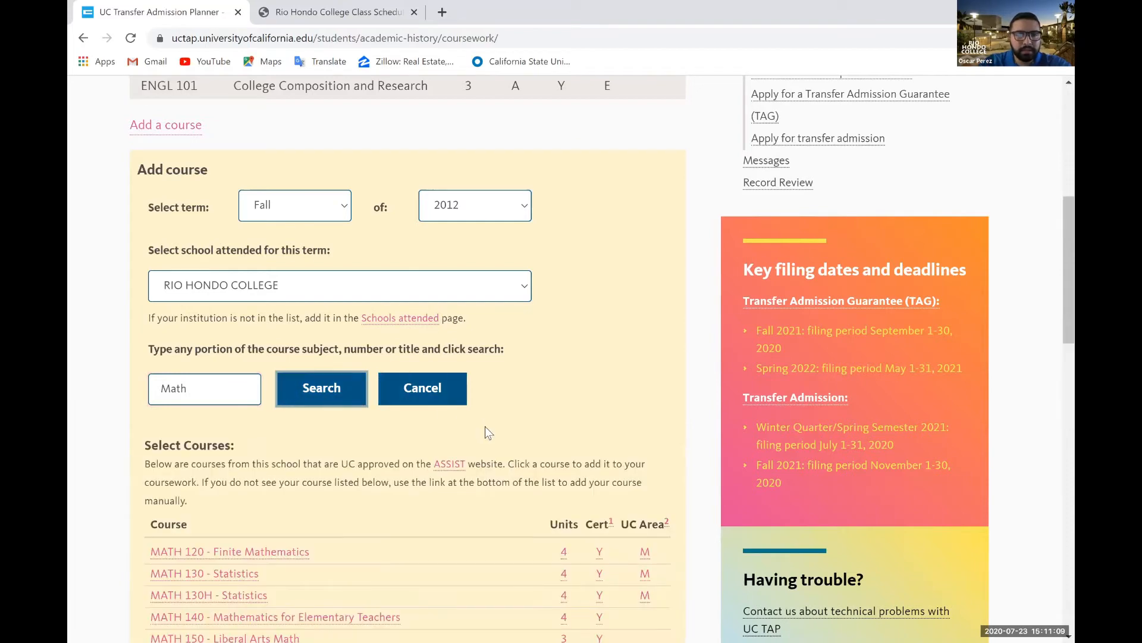
{"action": "scroll", "coordinate": [484, 427], "scroll_direction": "down", "scroll_amount": 2}
{"action": "scroll", "coordinate": [484, 426], "scroll_direction": "down", "scroll_amount": 2}
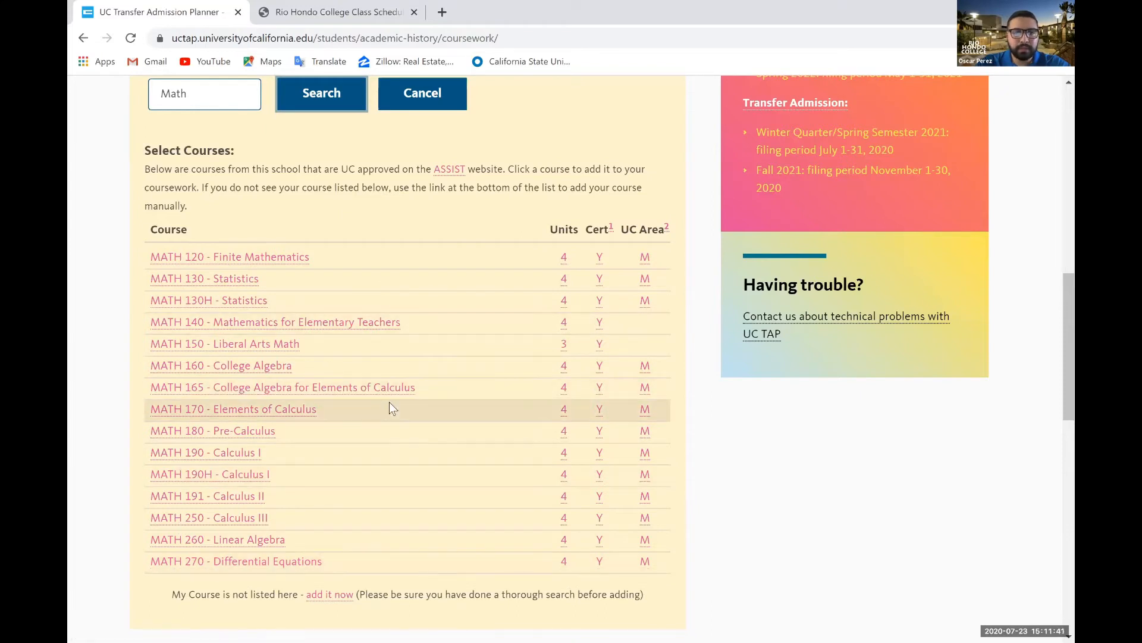
{"action": "scroll", "coordinate": [381, 440], "scroll_direction": "down", "scroll_amount": 1}
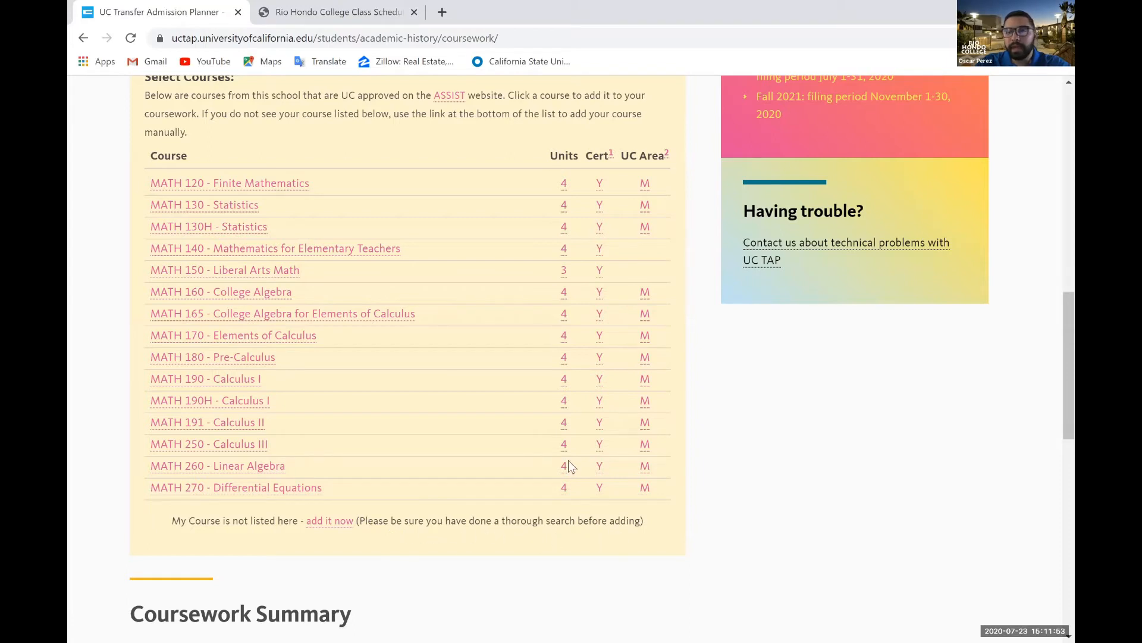
Choose to add an unlisted course manually, entering Math as the subject and 70 as the course number
{"action": "left_click", "coordinate": [327, 524]}
{"action": "scroll", "coordinate": [683, 505], "scroll_direction": "up", "scroll_amount": 2}
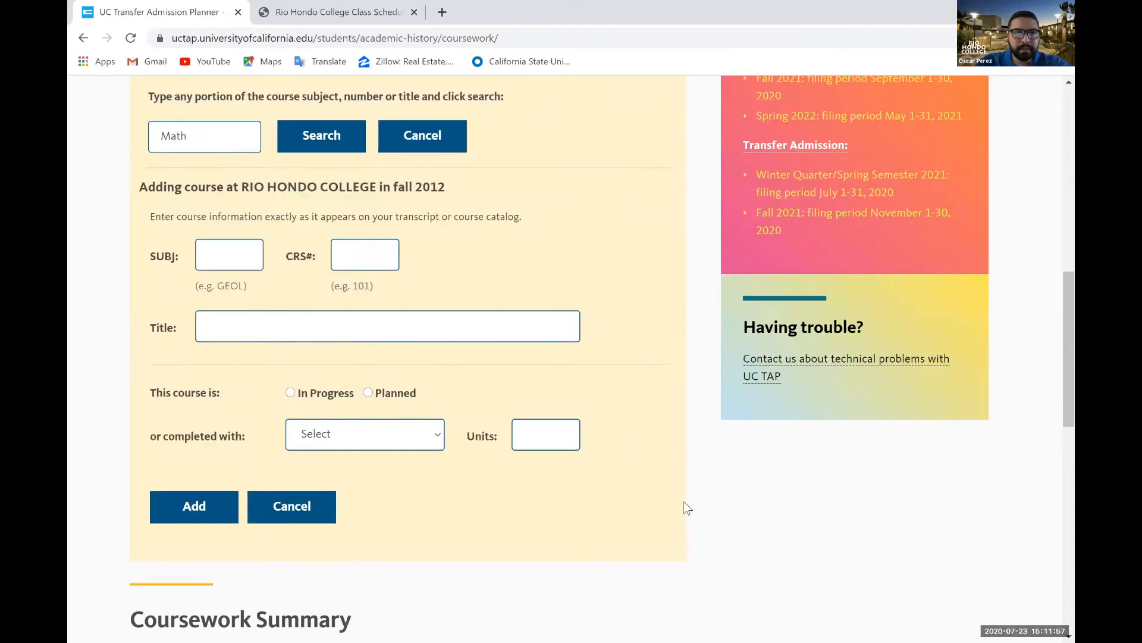
{"action": "scroll", "coordinate": [235, 296], "scroll_direction": "down", "scroll_amount": 1}
{"action": "left_click", "coordinate": [233, 290]}
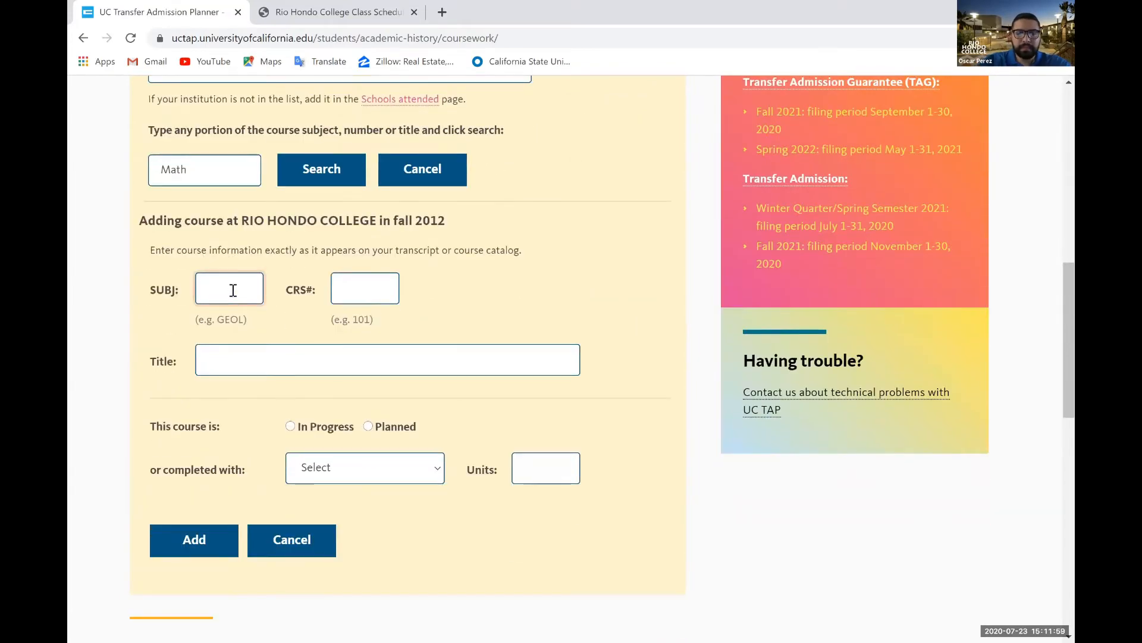
{"action": "type", "text": "Math"}
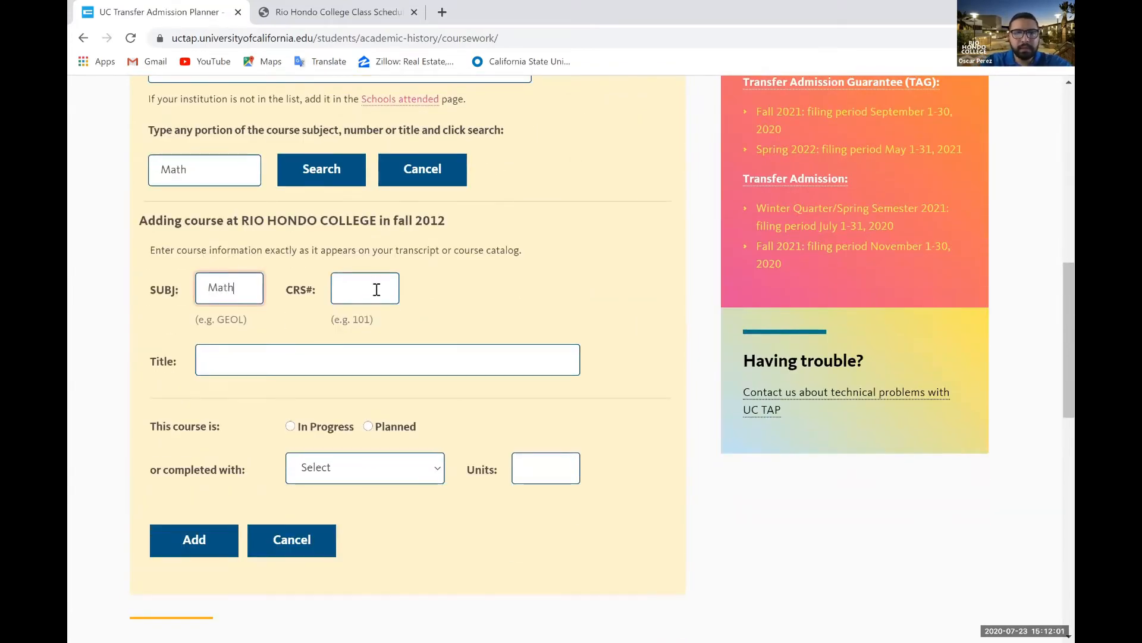
{"action": "left_click", "coordinate": [377, 289]}
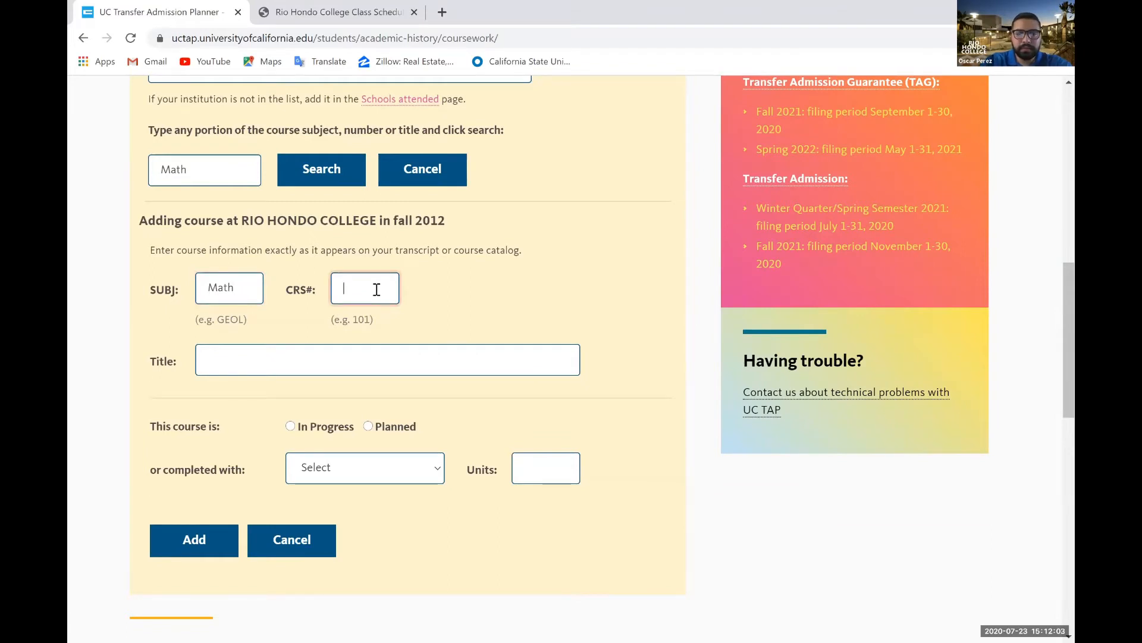
{"action": "type", "text": "70"}
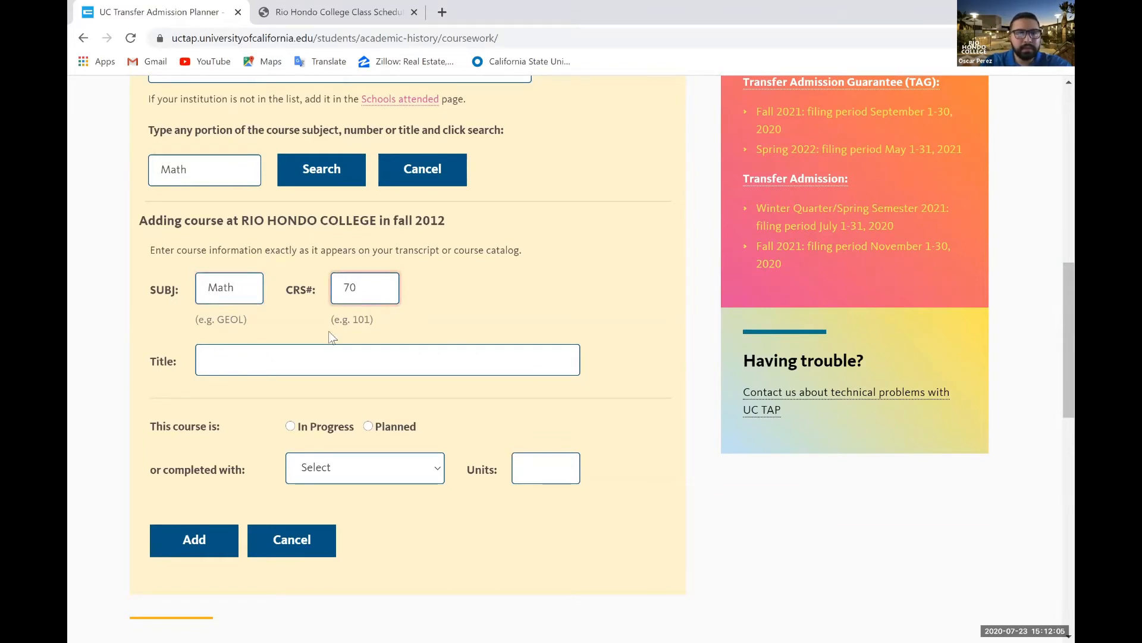
Title the course "Intermediate Algebra", mark it completed with grade A and 4 units, and add it to Fall 2012
{"action": "left_click", "coordinate": [328, 360]}
{"action": "type", "text": "I"}
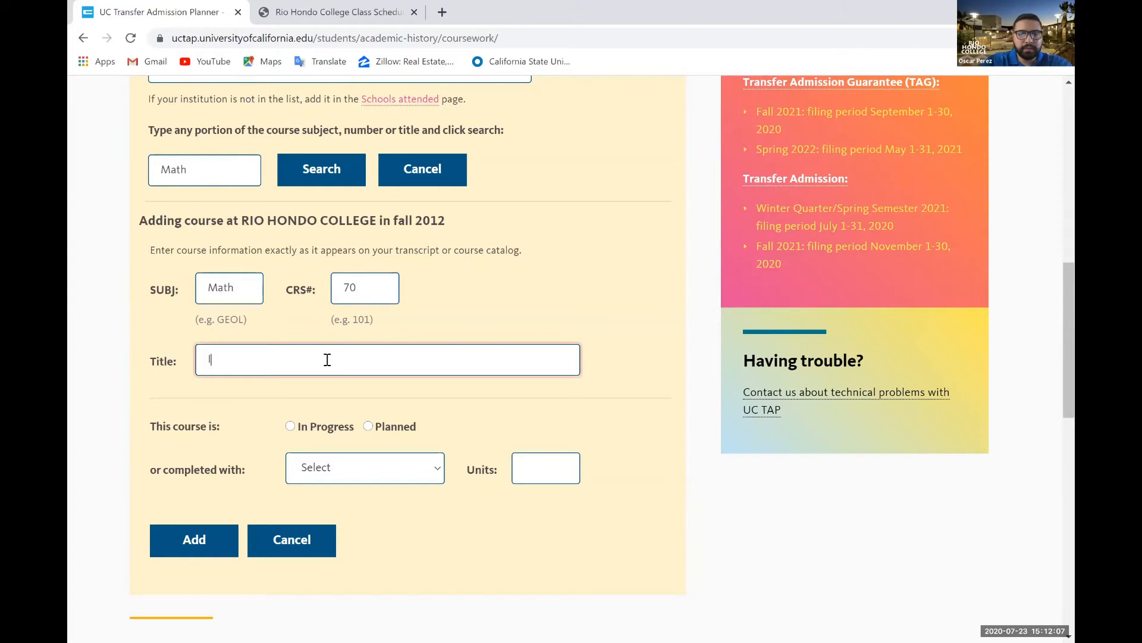
{"action": "type", "text": "ntermediate Algebra"}
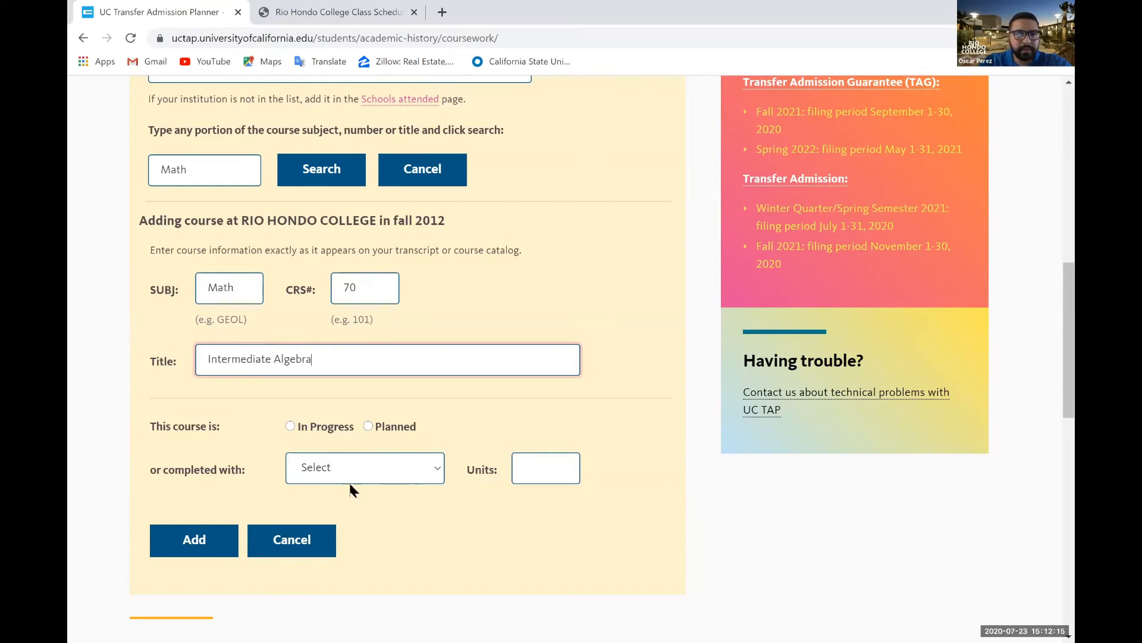
{"action": "left_click", "coordinate": [438, 471]}
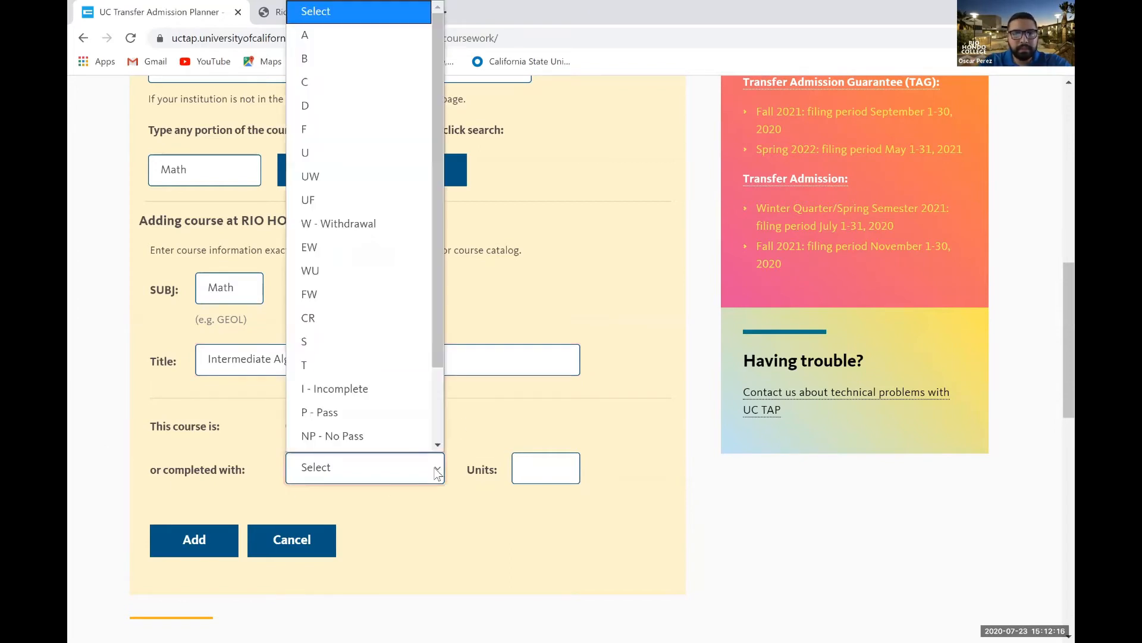
{"action": "left_click", "coordinate": [311, 42]}
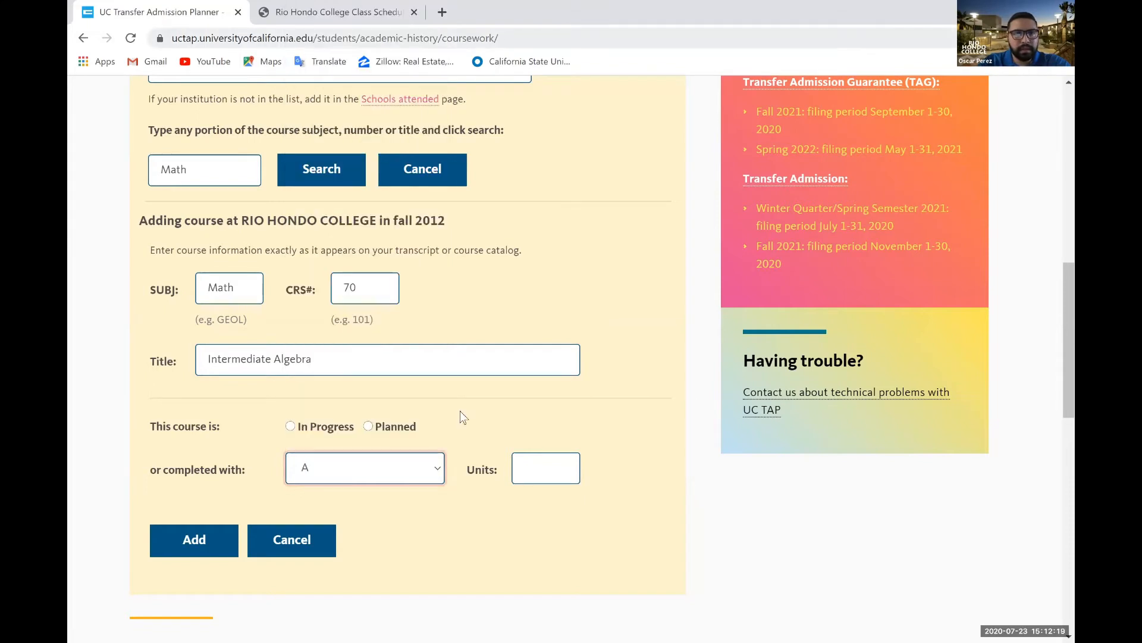
{"action": "left_click", "coordinate": [531, 474]}
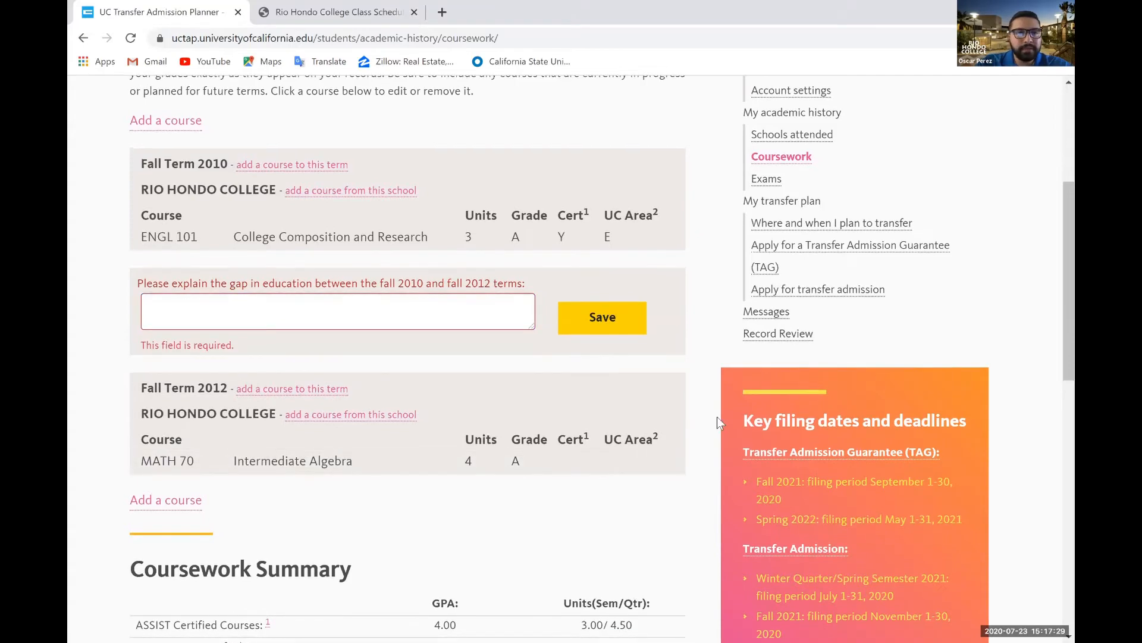
Explain the education gap between the fall 2010 and fall 2012 terms with the text "Example." and save it
{"action": "scroll", "coordinate": [716, 416], "scroll_direction": "up", "scroll_amount": 2}
{"action": "scroll", "coordinate": [716, 417], "scroll_direction": "down", "scroll_amount": 1}
{"action": "scroll", "coordinate": [197, 414], "scroll_direction": "down", "scroll_amount": 1}
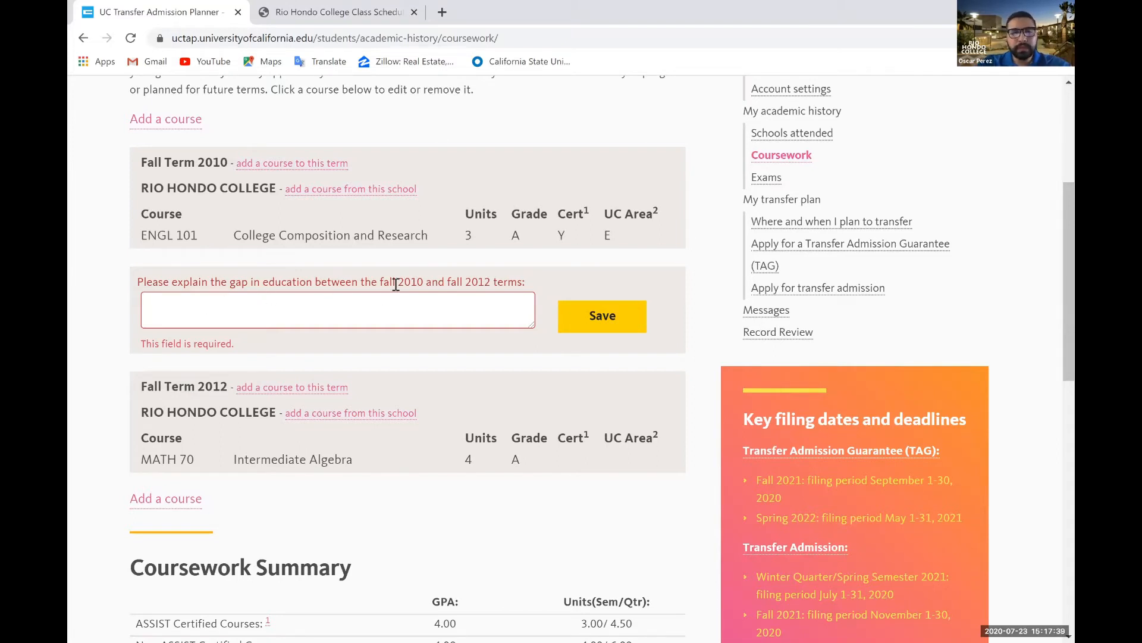
{"action": "left_click", "coordinate": [187, 307]}
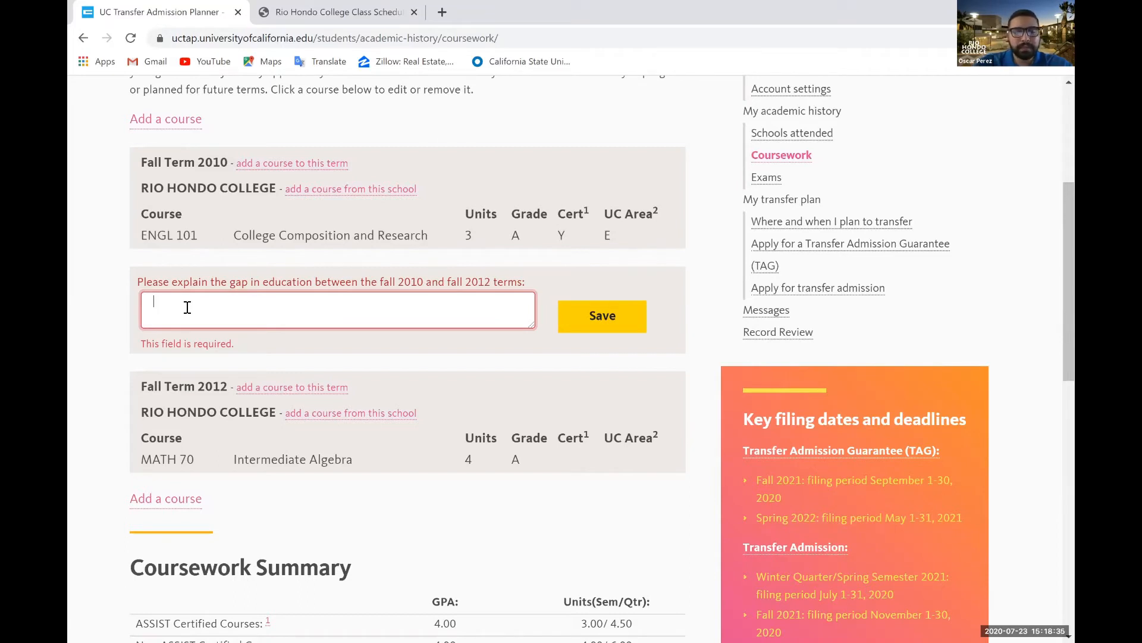
{"action": "type", "text": "Example."}
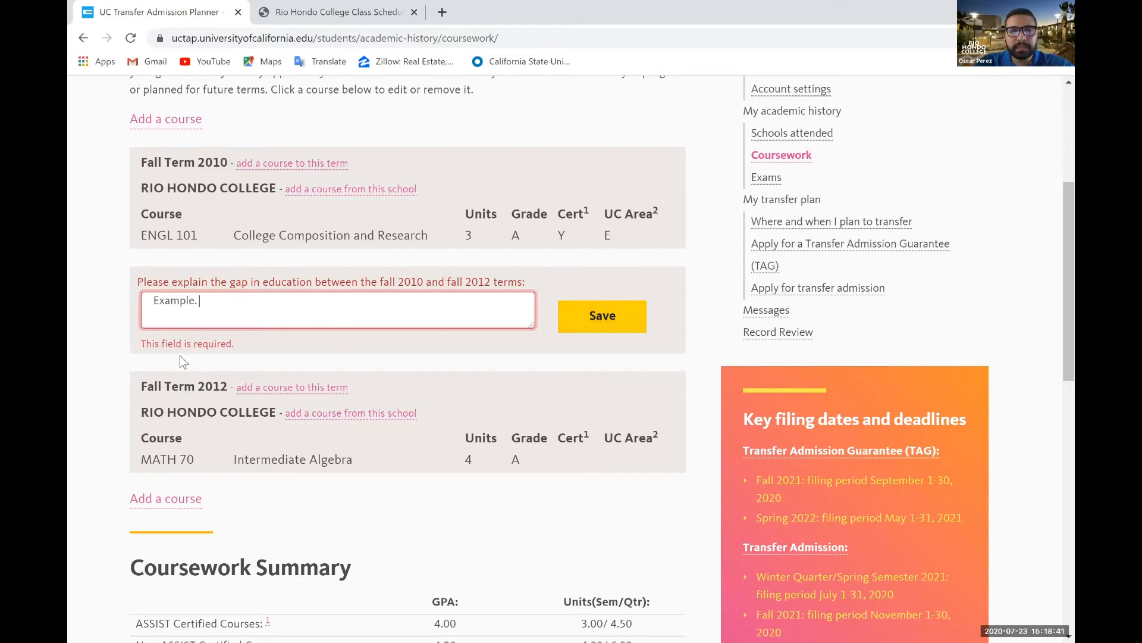
{"action": "left_click", "coordinate": [604, 332]}
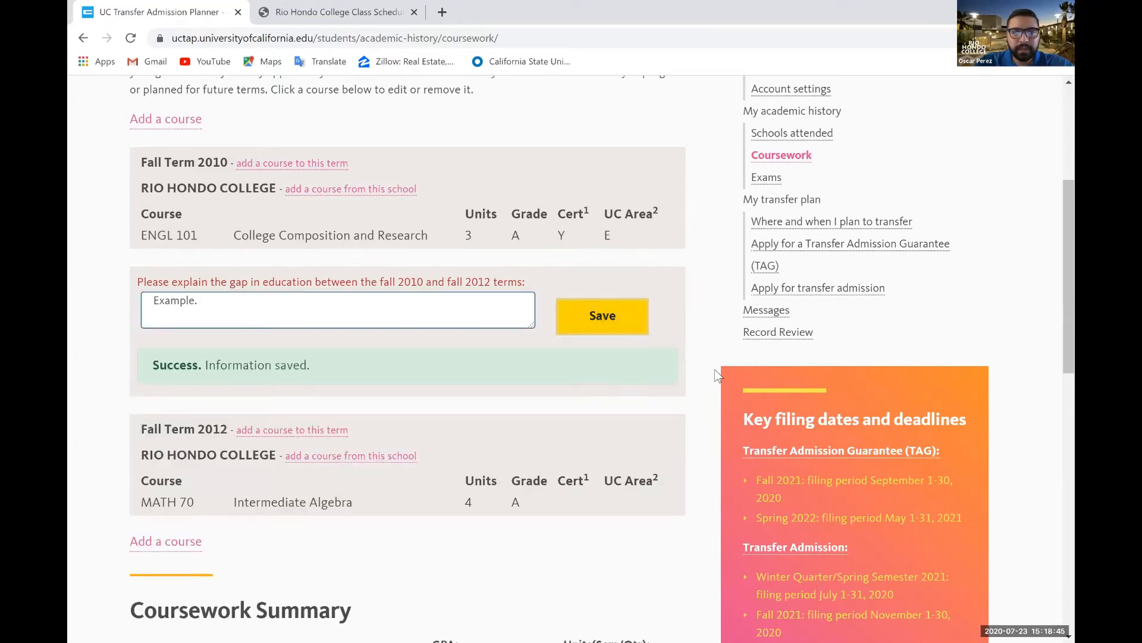
Start another course entry below the Spring 2018 coursework and set its term to Fall of 2018
{"action": "scroll", "coordinate": [715, 369], "scroll_direction": "down", "scroll_amount": 2}
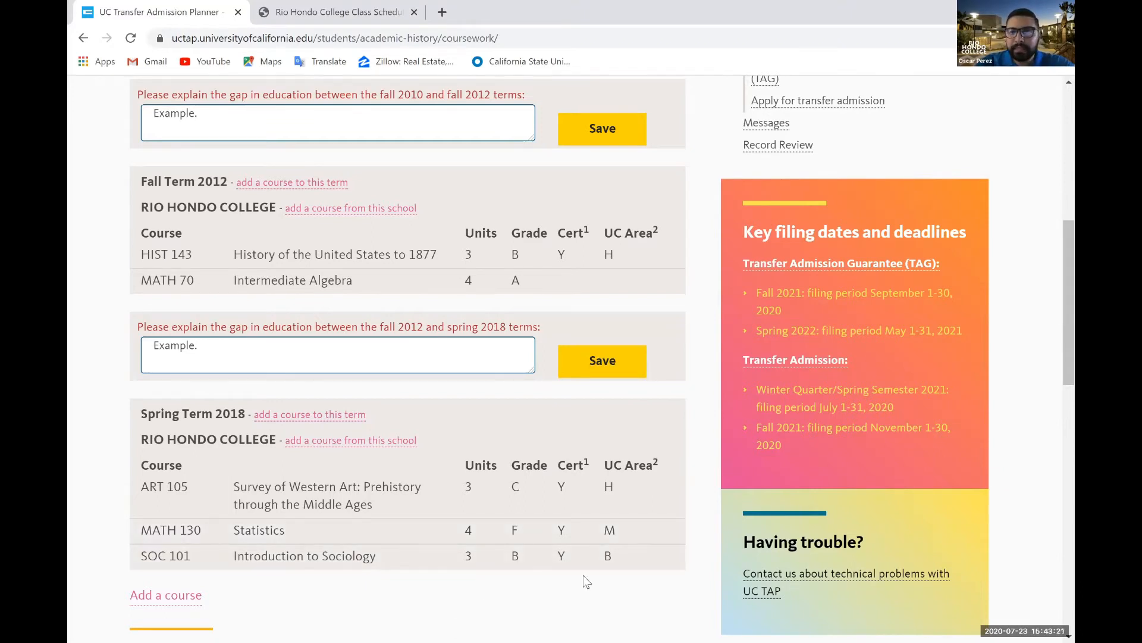
{"action": "scroll", "coordinate": [586, 581], "scroll_direction": "down", "scroll_amount": 1}
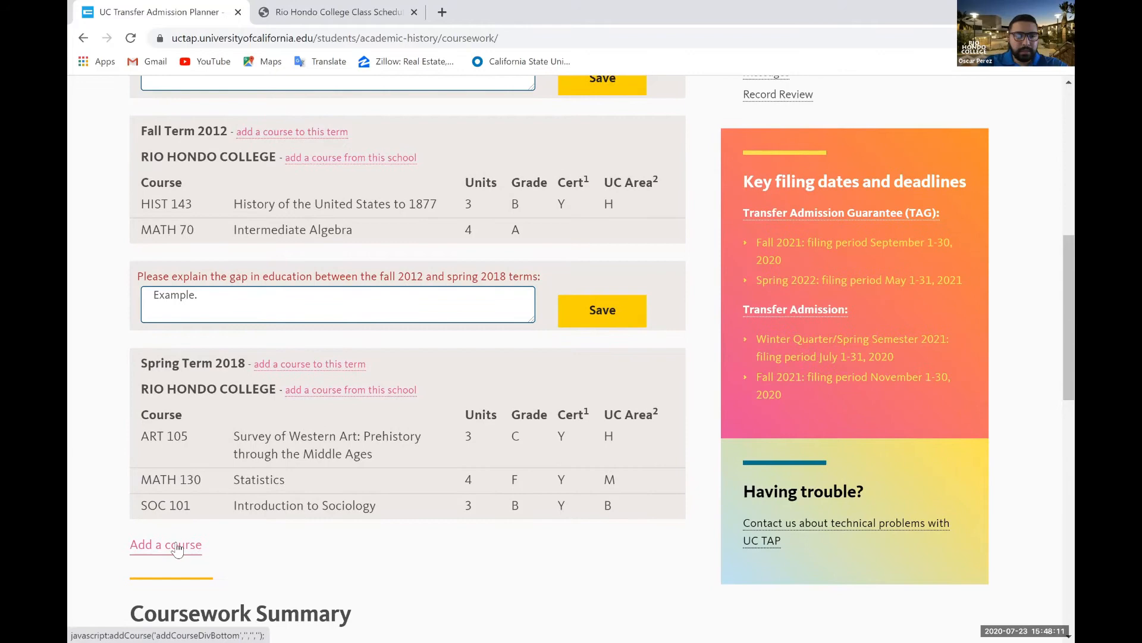
{"action": "left_click", "coordinate": [177, 546]}
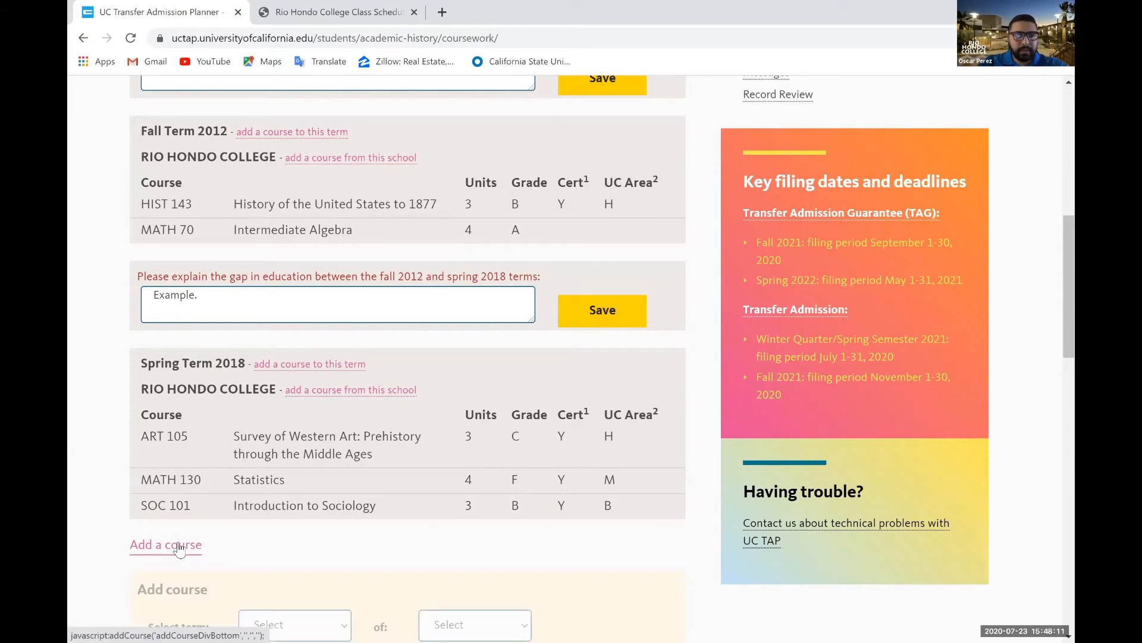
{"action": "scroll", "coordinate": [534, 518], "scroll_direction": "down", "scroll_amount": 2}
{"action": "scroll", "coordinate": [535, 525], "scroll_direction": "down", "scroll_amount": 2}
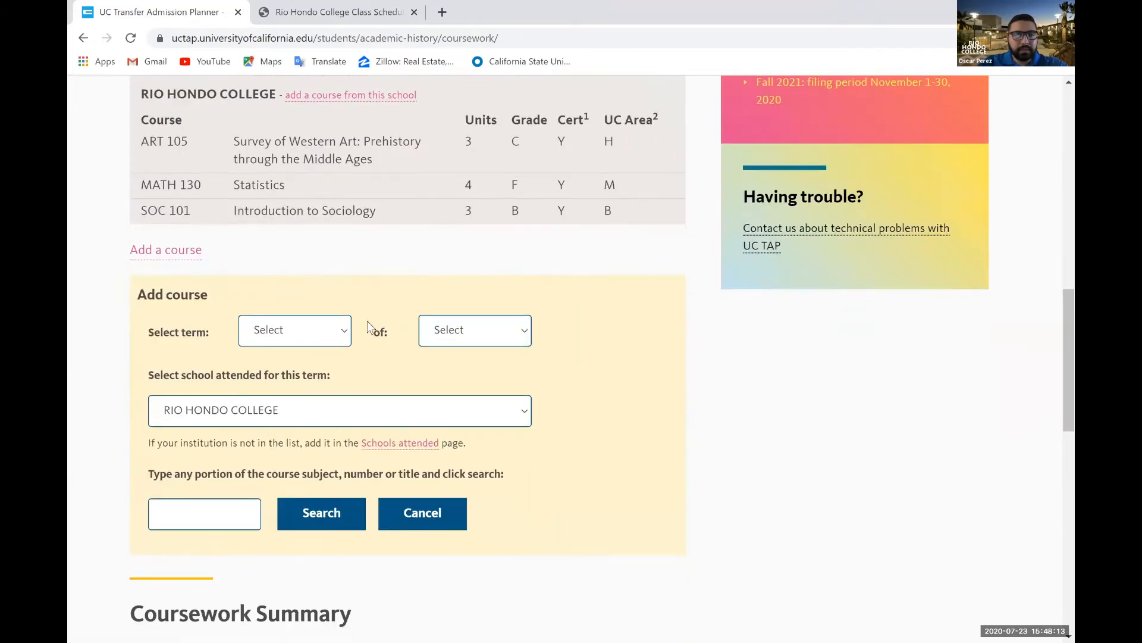
{"action": "left_click", "coordinate": [344, 329]}
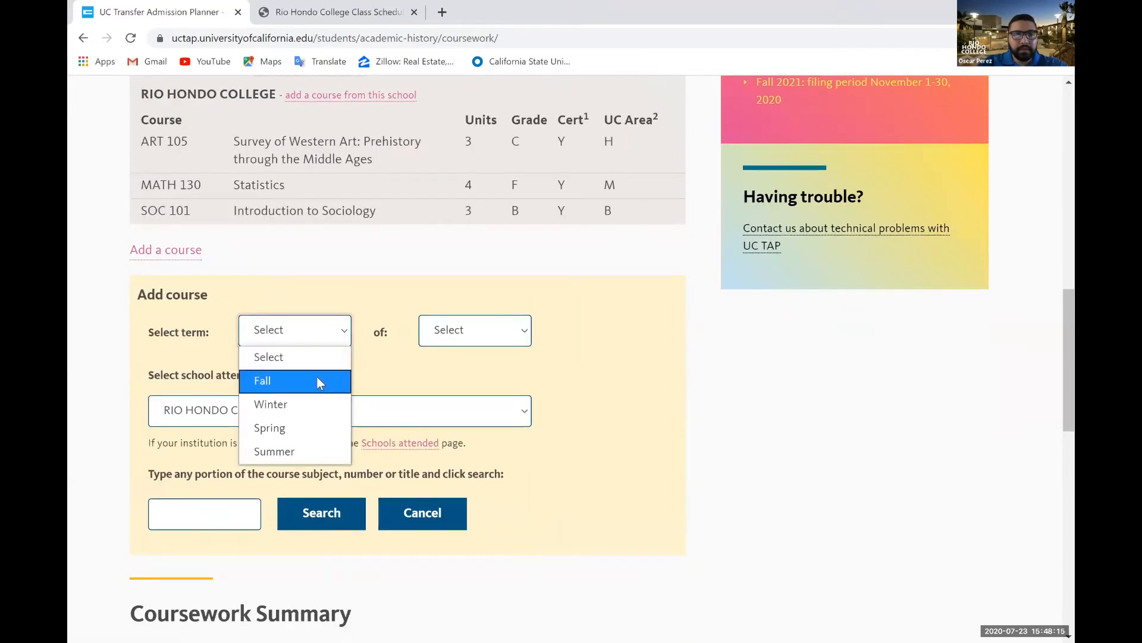
{"action": "left_click", "coordinate": [319, 382]}
{"action": "left_click", "coordinate": [522, 339]}
{"action": "scroll", "coordinate": [492, 237], "scroll_direction": "down", "scroll_amount": 1}
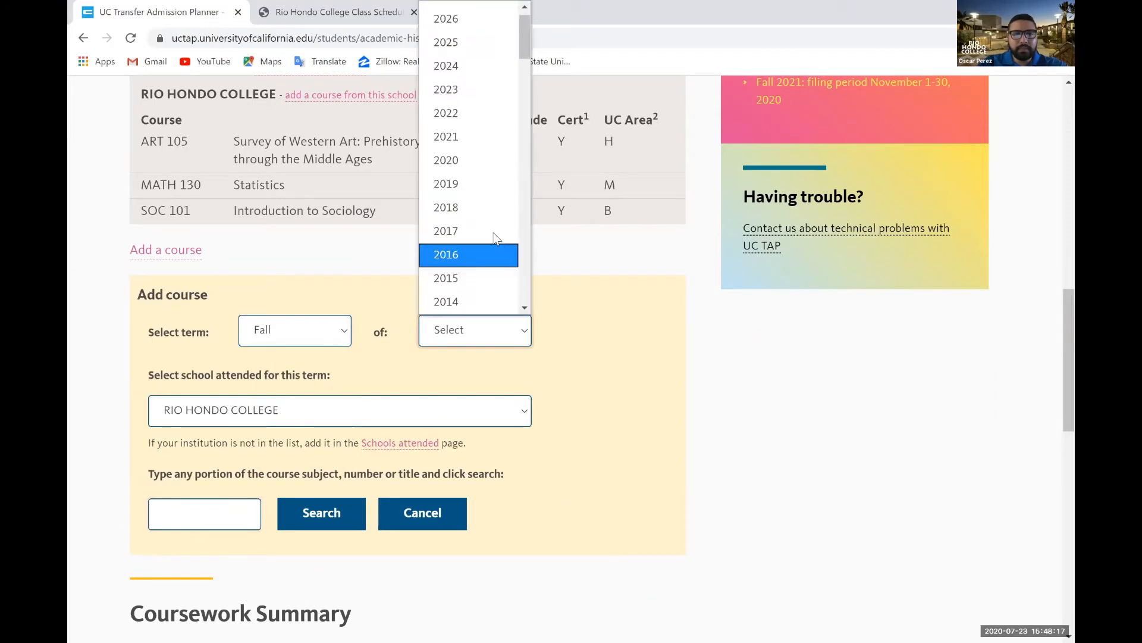
{"action": "left_click", "coordinate": [476, 214]}
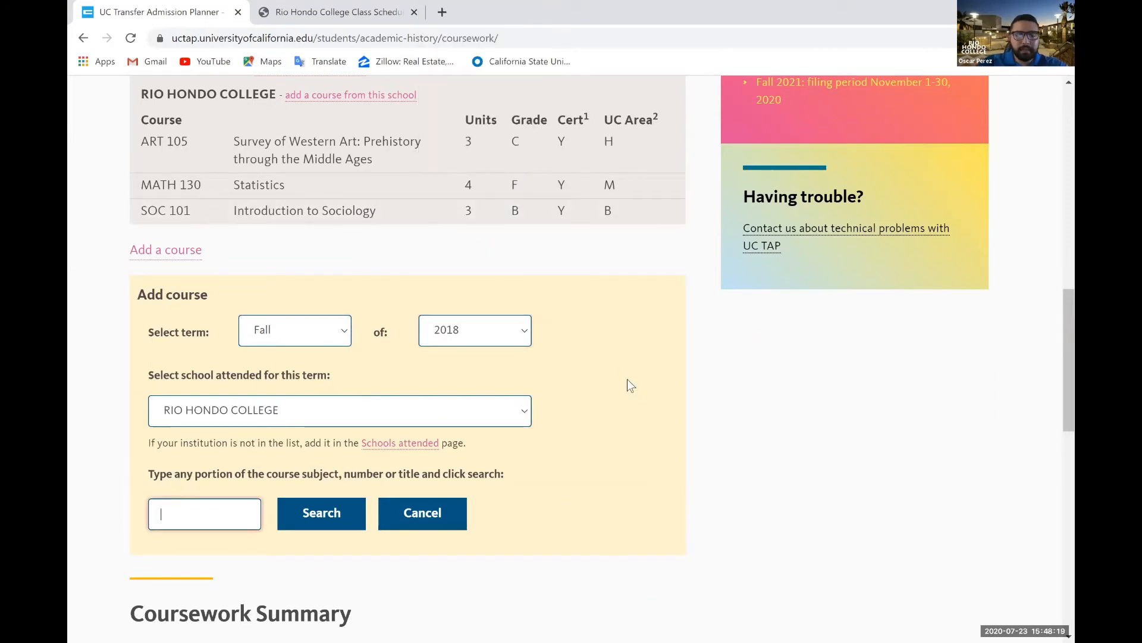
Search for "Math" courses at Rio Hondo College for the Fall 2018 entry and bring up the course list
{"action": "type", "text": "Math"}
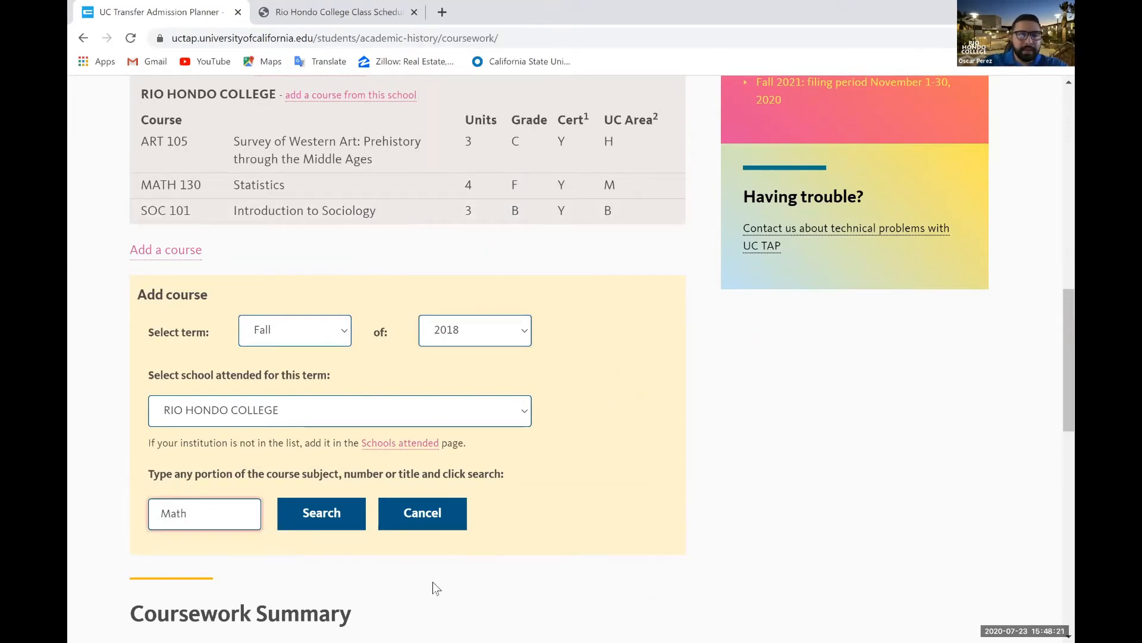
{"action": "left_click", "coordinate": [329, 516]}
{"action": "scroll", "coordinate": [706, 497], "scroll_direction": "down", "scroll_amount": 4}
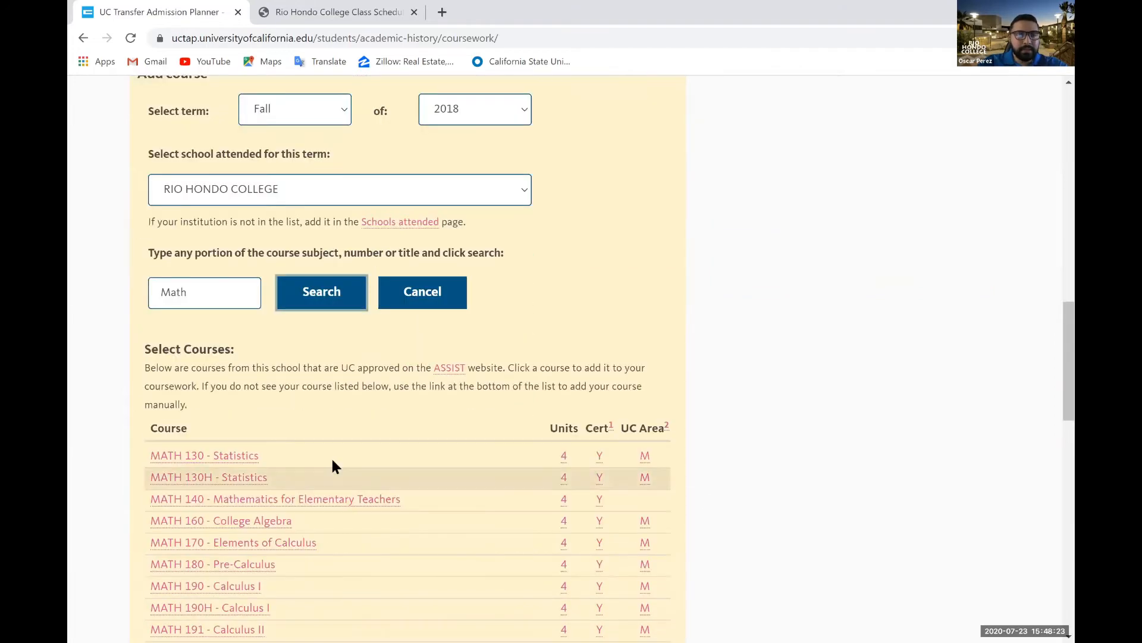
Add MATH 130 - Statistics to Fall 2018, completed with grade B, as a repeat of MATH 130 in spring 2018
{"action": "left_click", "coordinate": [217, 456]}
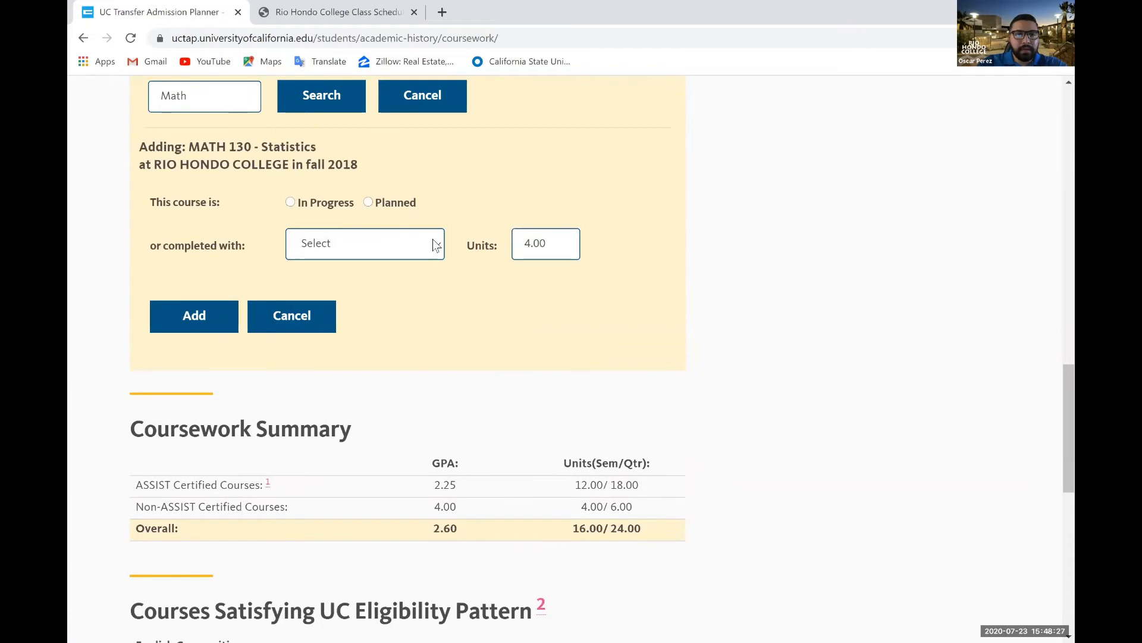
{"action": "left_click", "coordinate": [432, 241]}
{"action": "left_click", "coordinate": [384, 323]}
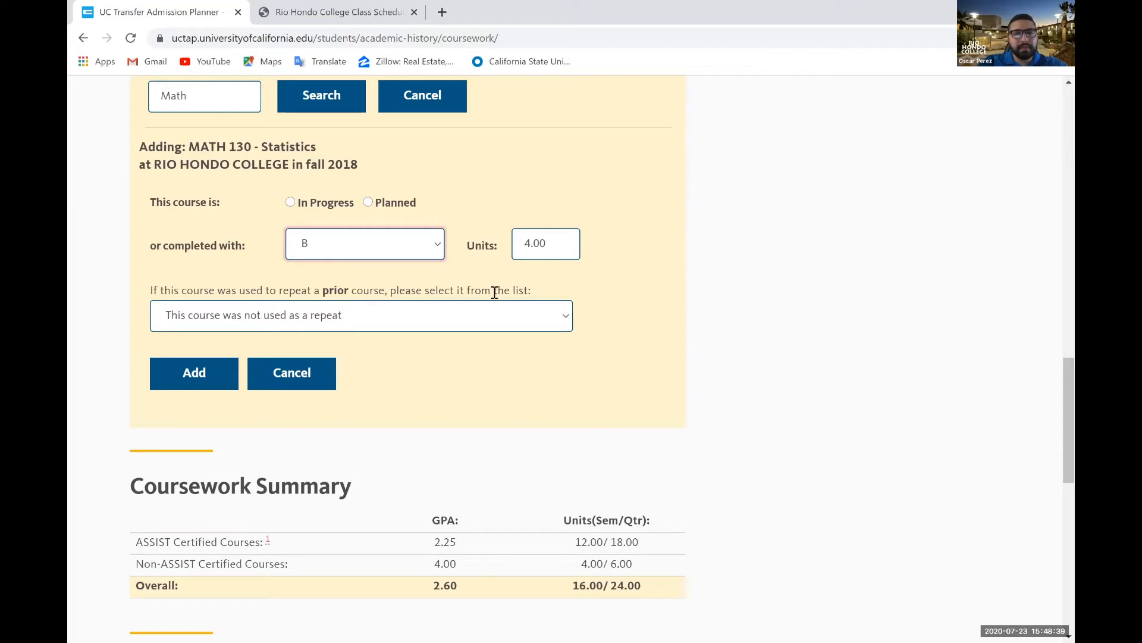
{"action": "scroll", "coordinate": [627, 303], "scroll_direction": "up", "scroll_amount": 1}
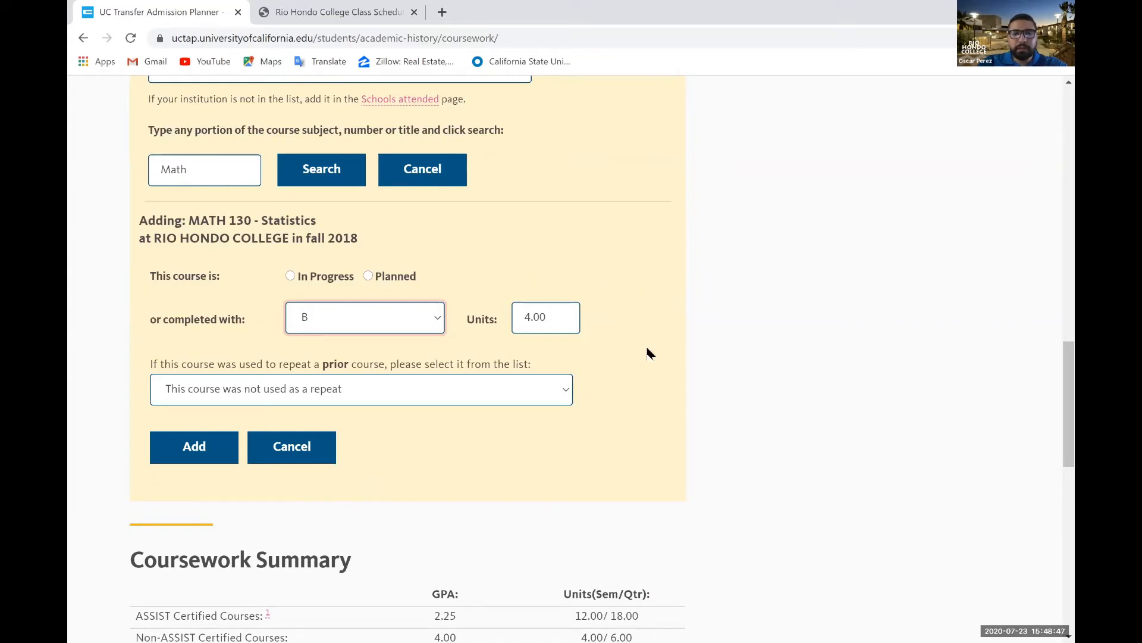
{"action": "left_click", "coordinate": [559, 390]}
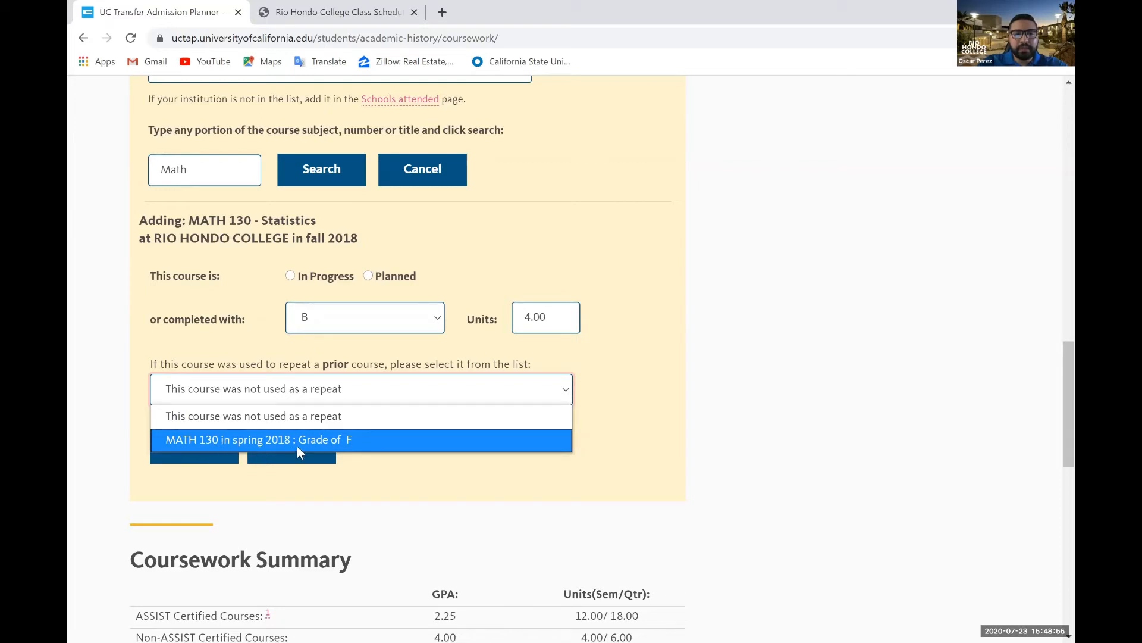
{"action": "left_click", "coordinate": [371, 445]}
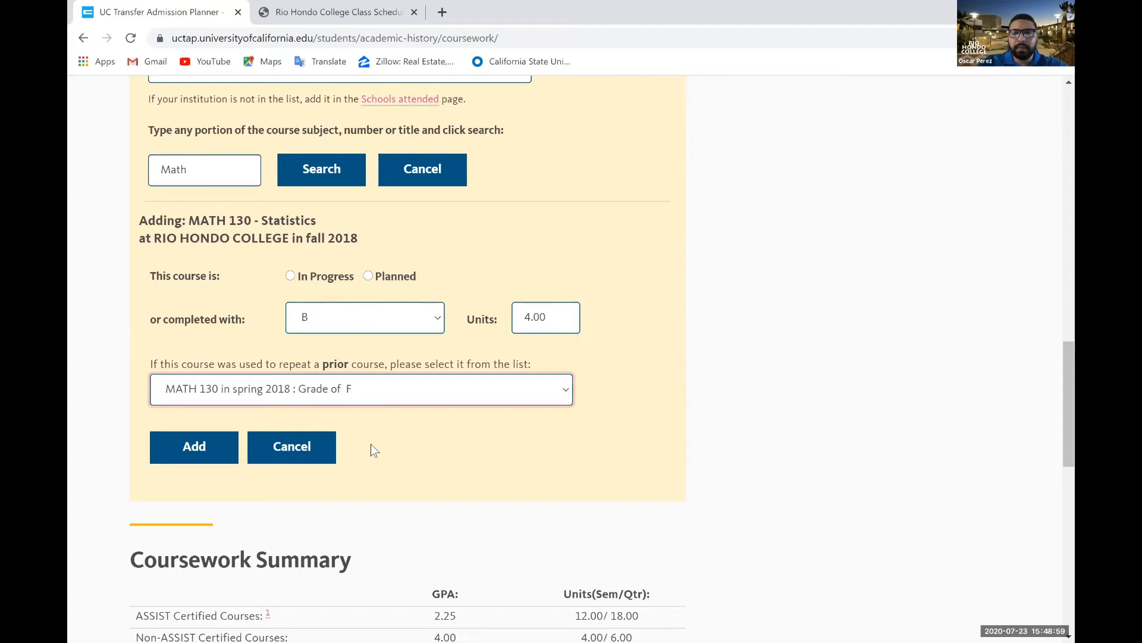
{"action": "left_click", "coordinate": [210, 452]}
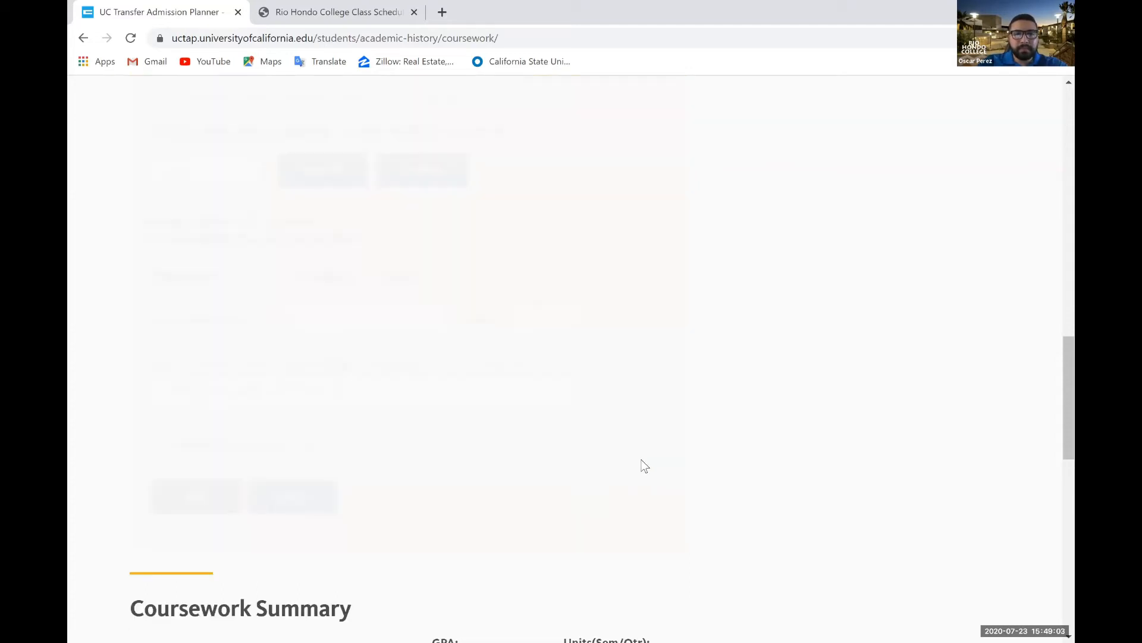
Review the repeat notes on both MATH 130 entries, the coursework summary and the courses satisfying the UC eligibility pattern
{"action": "scroll", "coordinate": [785, 457], "scroll_direction": "up", "scroll_amount": 3}
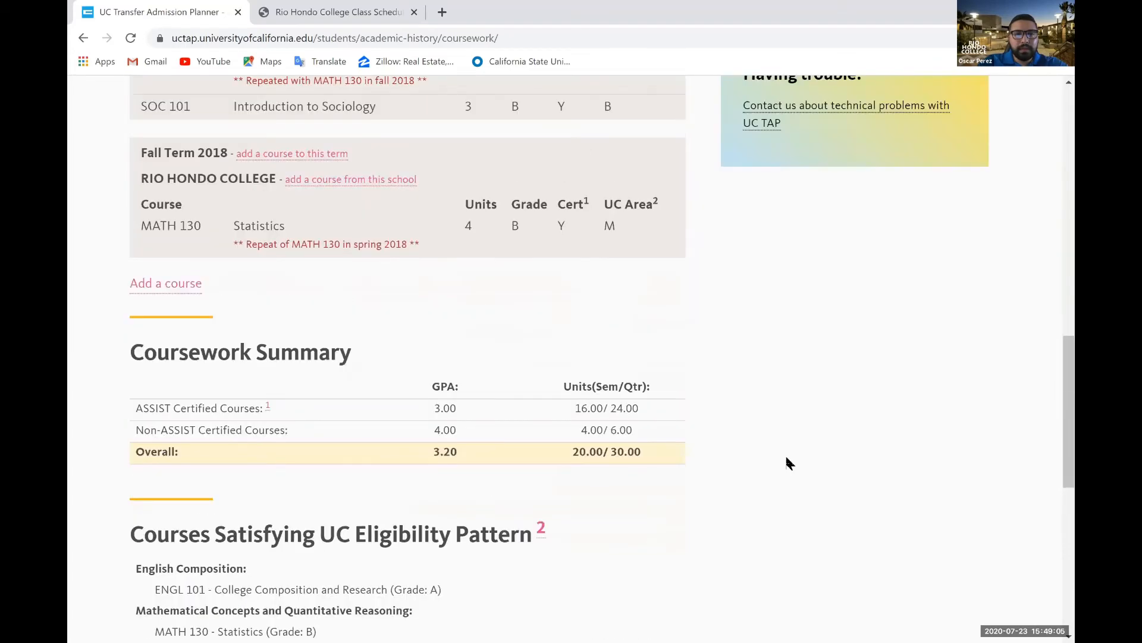
{"action": "scroll", "coordinate": [786, 458], "scroll_direction": "up", "scroll_amount": 2}
{"action": "scroll", "coordinate": [312, 569], "scroll_direction": "up", "scroll_amount": 3}
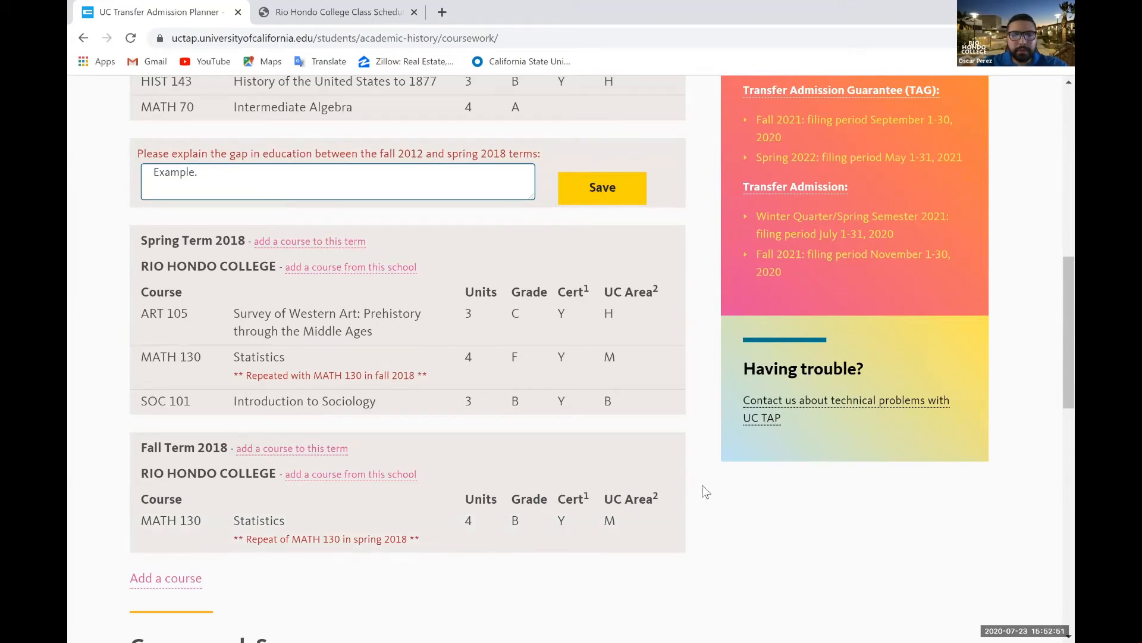
{"action": "scroll", "coordinate": [702, 484], "scroll_direction": "up", "scroll_amount": 1}
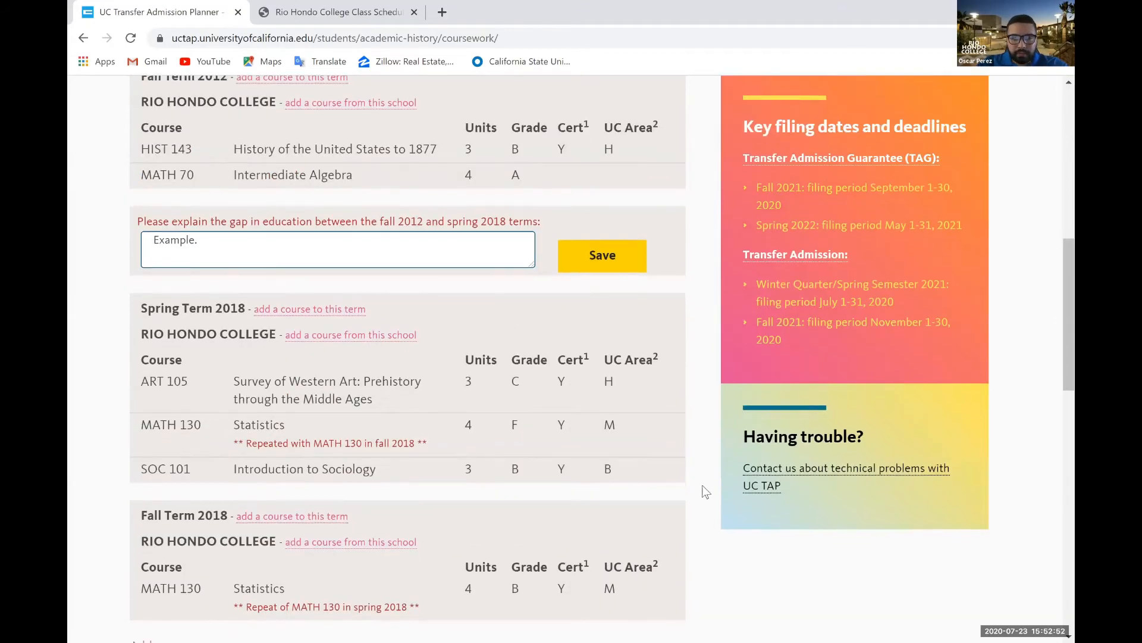
{"action": "scroll", "coordinate": [703, 486], "scroll_direction": "down", "scroll_amount": 5}
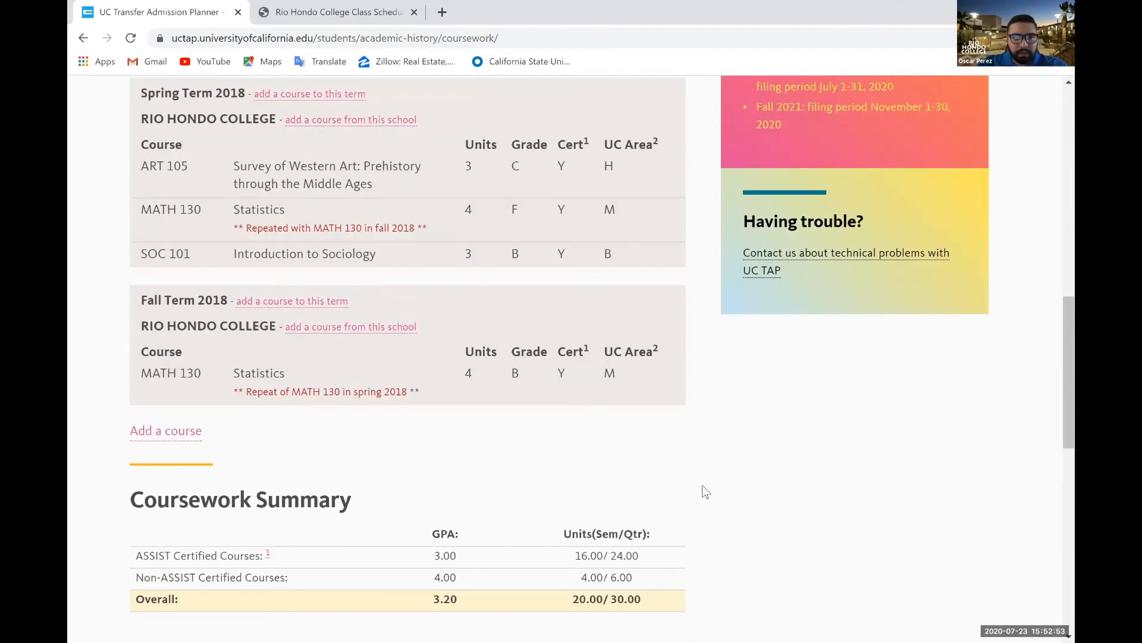
{"action": "scroll", "coordinate": [702, 484], "scroll_direction": "down", "scroll_amount": 1}
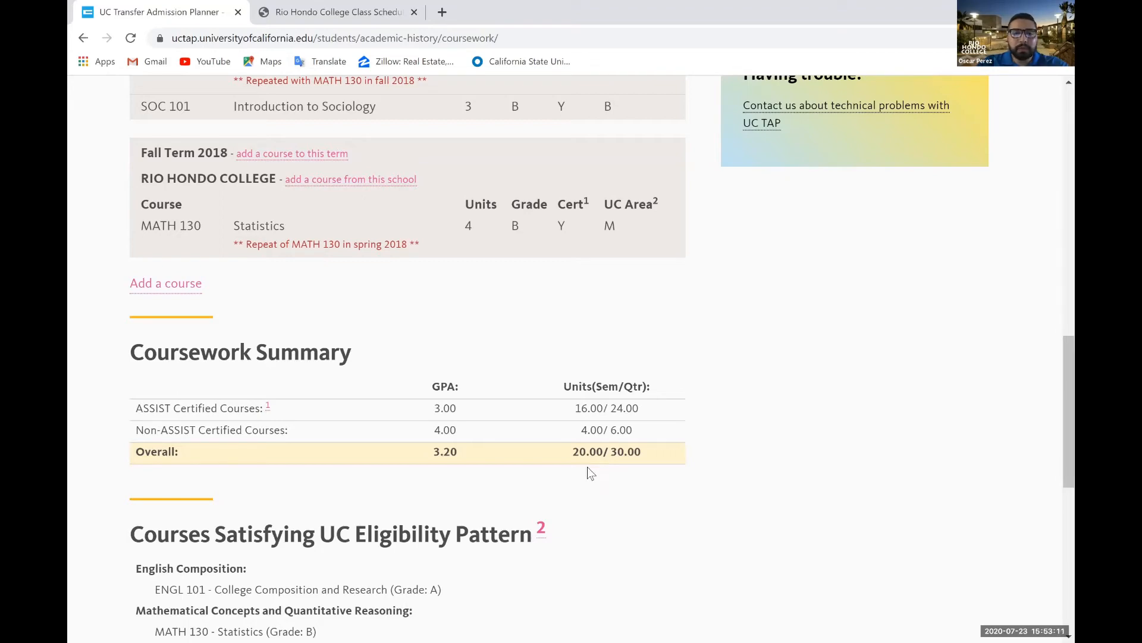
{"action": "scroll", "coordinate": [588, 468], "scroll_direction": "down", "scroll_amount": 3}
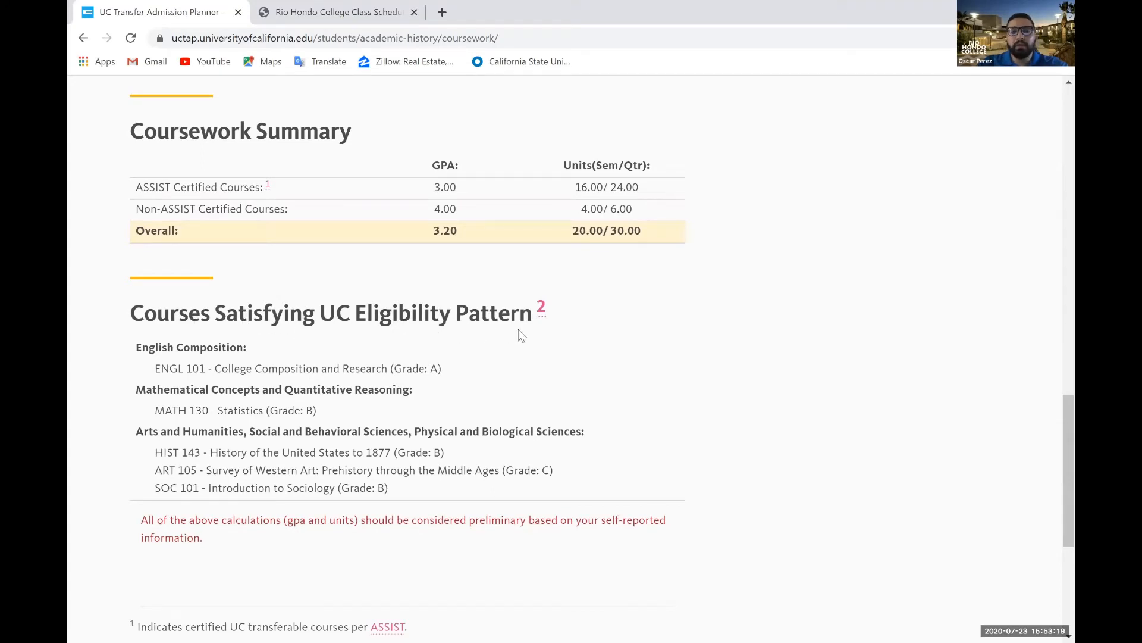
{"action": "scroll", "coordinate": [595, 348], "scroll_direction": "down", "scroll_amount": 1}
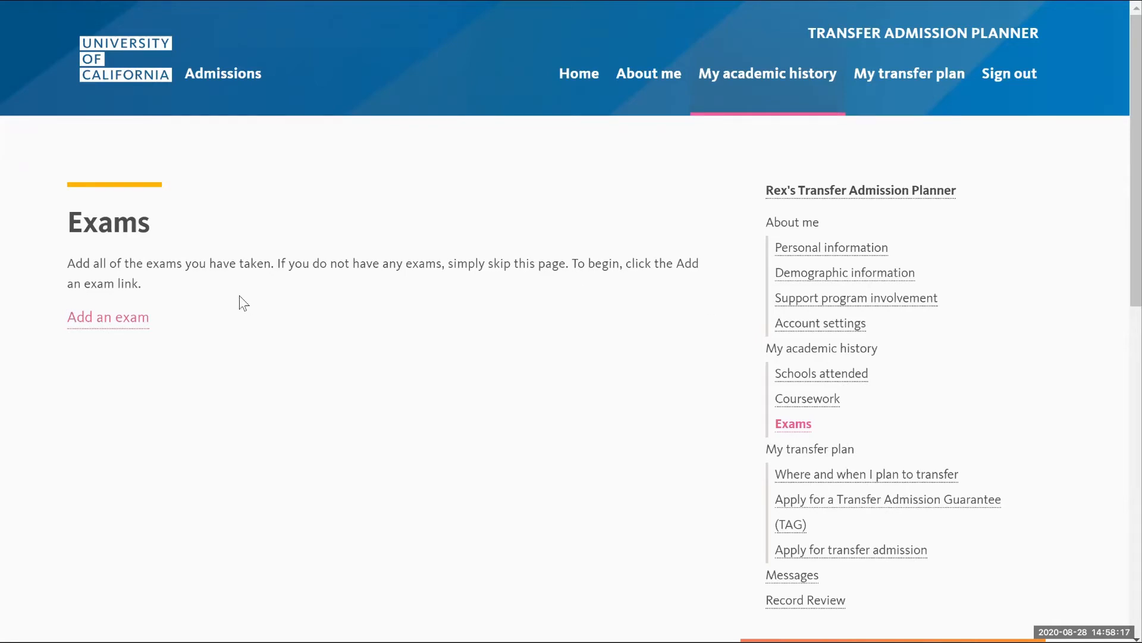
Start an exam entry on the Exams page and search for "AP" exams
{"action": "left_click", "coordinate": [136, 321]}
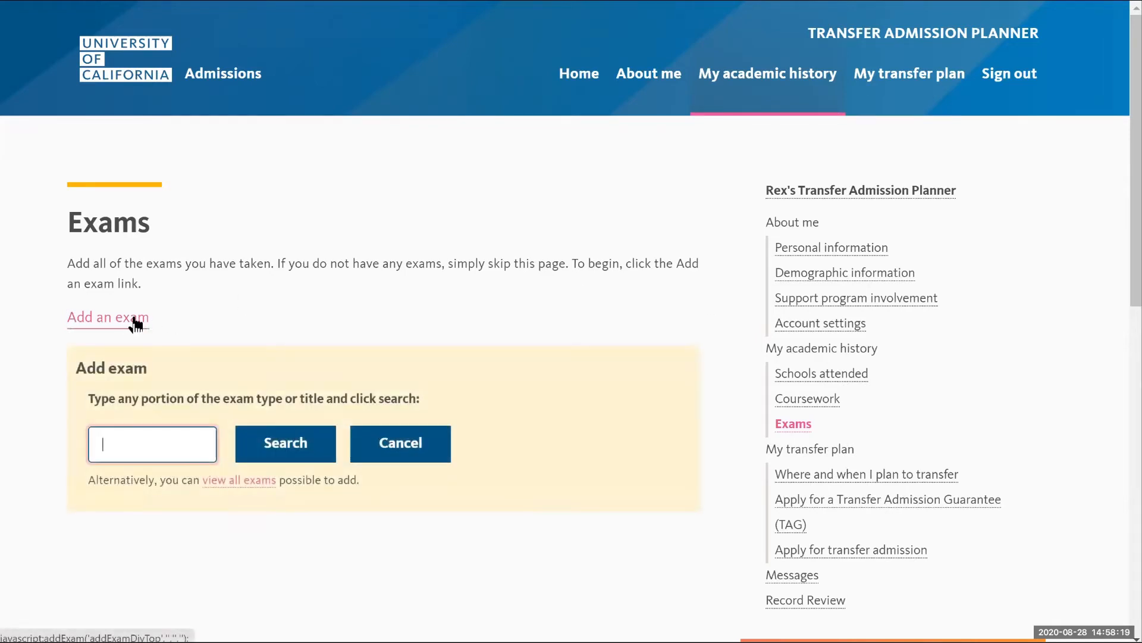
{"action": "scroll", "coordinate": [307, 369], "scroll_direction": "down", "scroll_amount": 1}
{"action": "scroll", "coordinate": [307, 363], "scroll_direction": "down", "scroll_amount": 1}
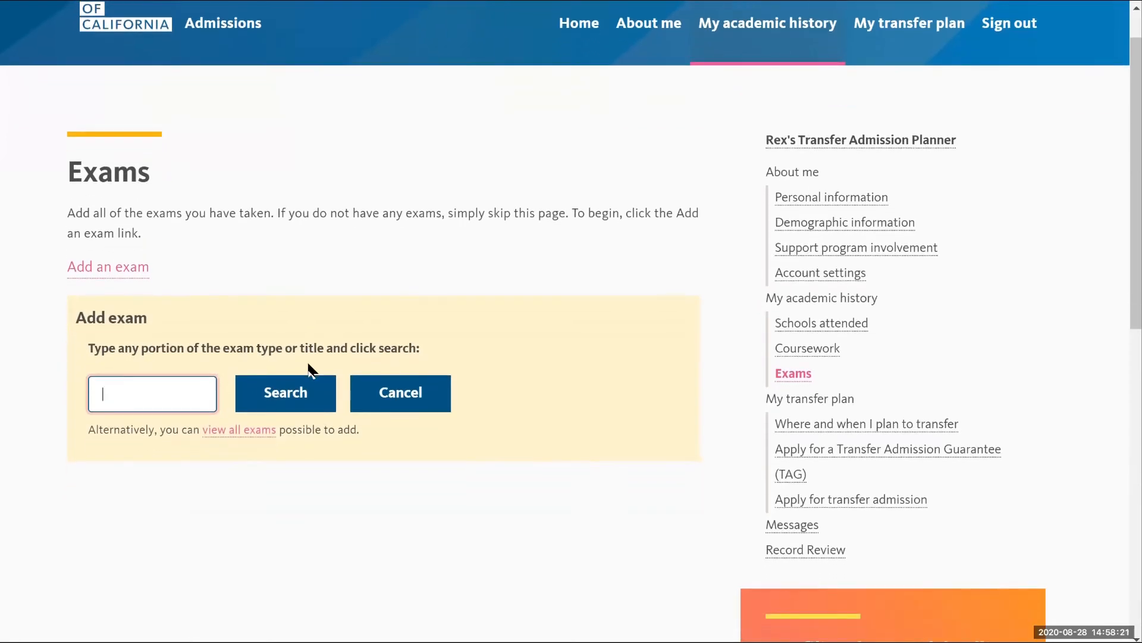
{"action": "scroll", "coordinate": [161, 323], "scroll_direction": "down", "scroll_amount": 1}
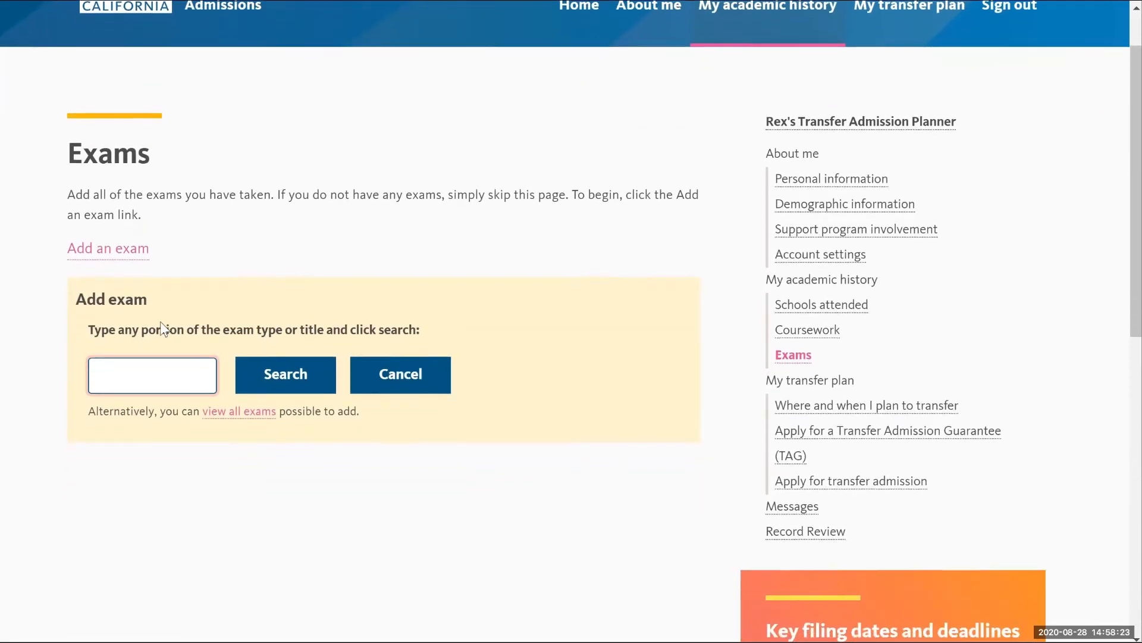
{"action": "scroll", "coordinate": [160, 321], "scroll_direction": "down", "scroll_amount": 1}
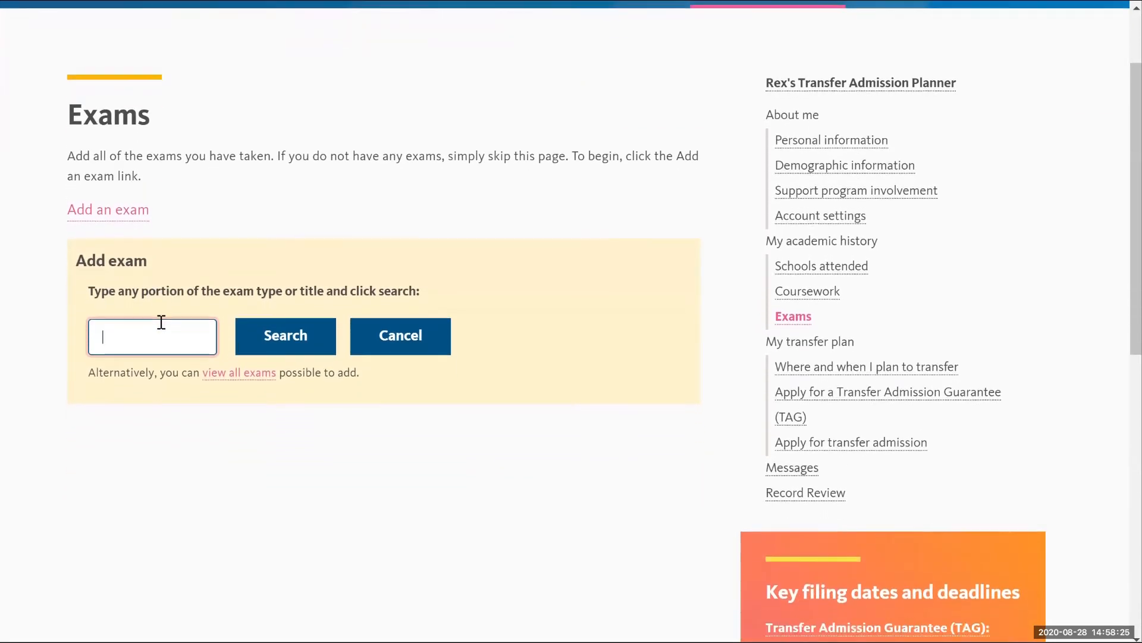
{"action": "type", "text": "AP"}
{"action": "left_click", "coordinate": [266, 338]}
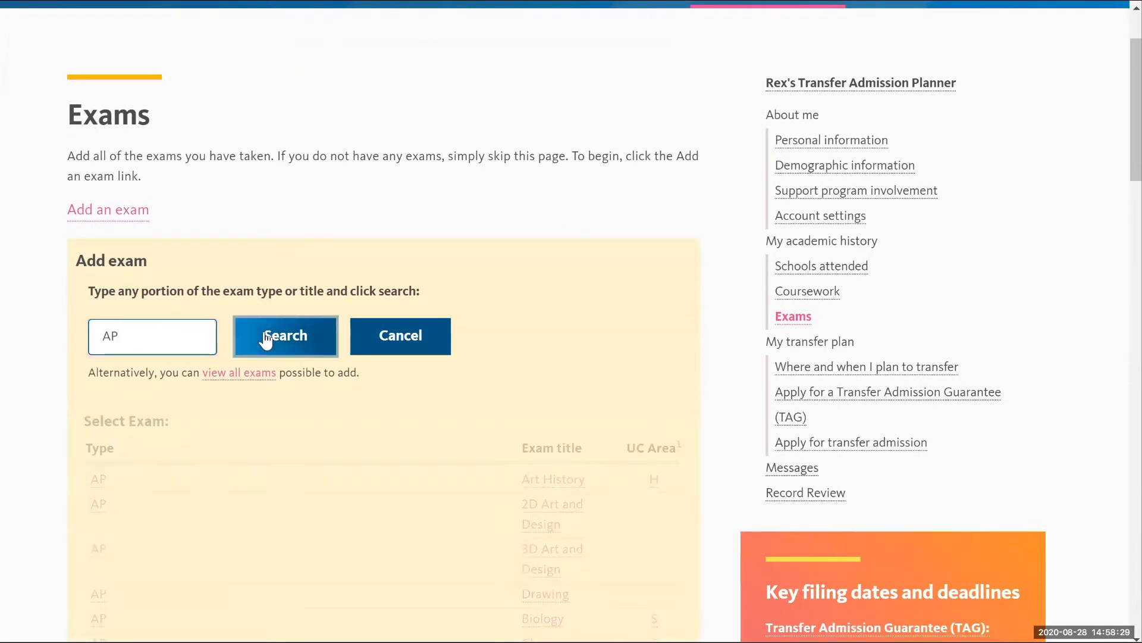
Bring up the full list of possible exams and choose the AP Spanish Language exam
{"action": "scroll", "coordinate": [503, 335], "scroll_direction": "down", "scroll_amount": 1}
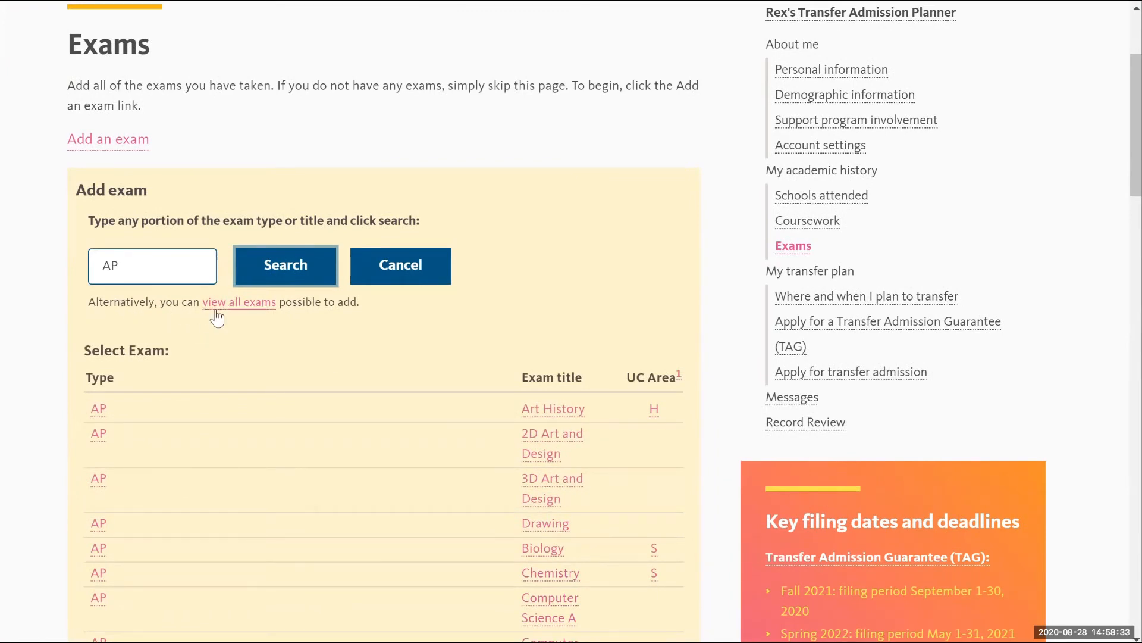
{"action": "left_click", "coordinate": [257, 315]}
{"action": "scroll", "coordinate": [533, 320], "scroll_direction": "down", "scroll_amount": 2}
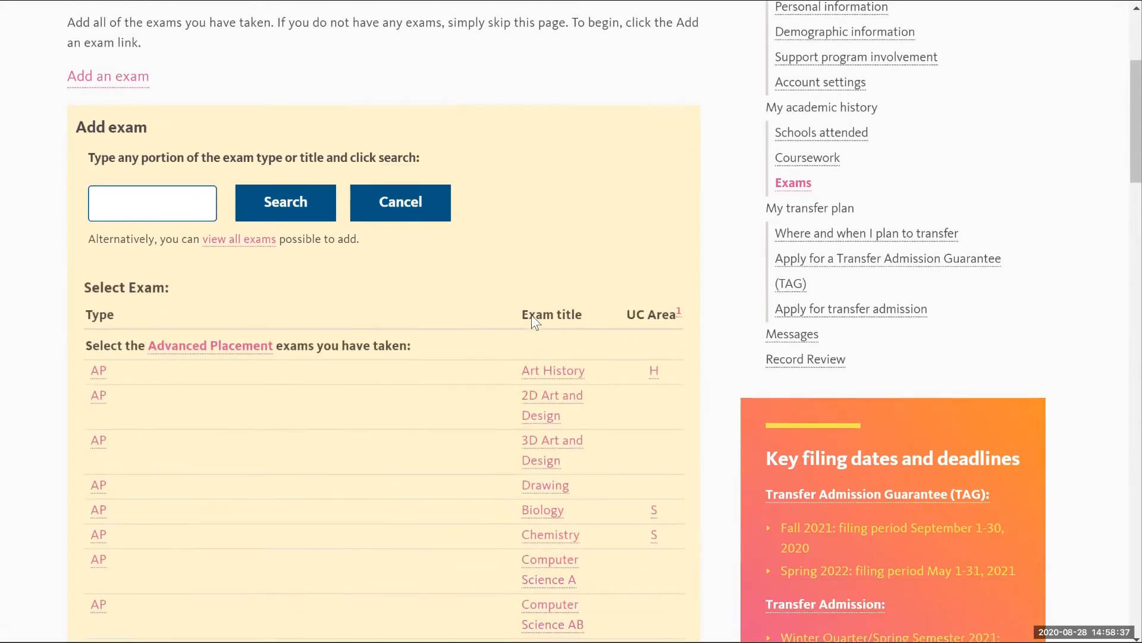
{"action": "scroll", "coordinate": [531, 320], "scroll_direction": "down", "scroll_amount": 14}
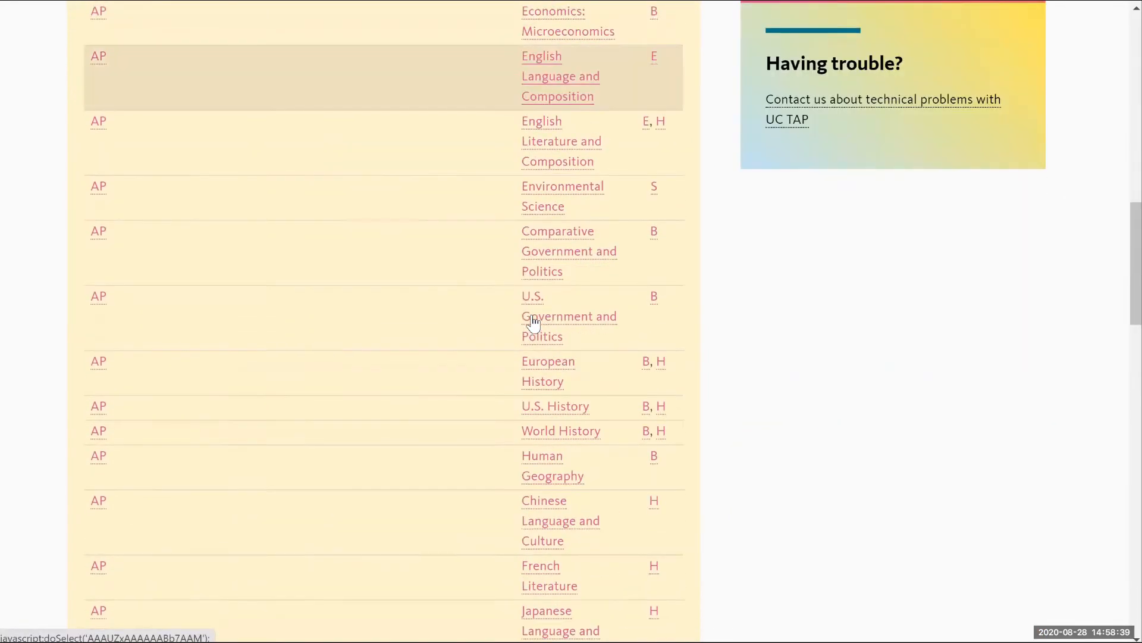
{"action": "scroll", "coordinate": [531, 315], "scroll_direction": "down", "scroll_amount": 7}
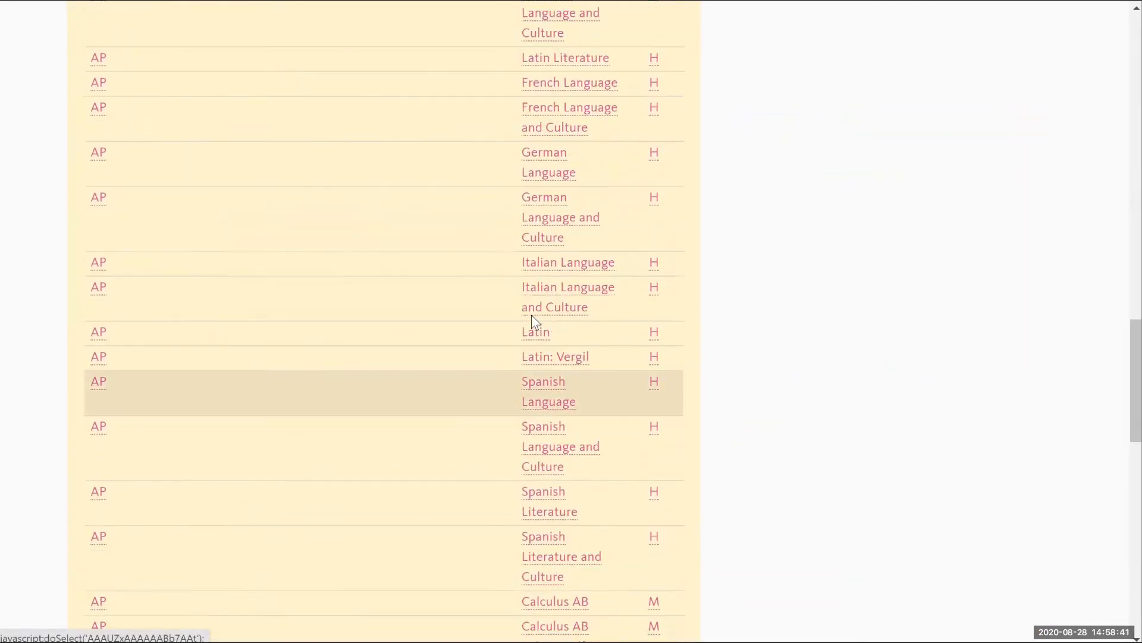
{"action": "scroll", "coordinate": [531, 316], "scroll_direction": "up", "scroll_amount": 10}
{"action": "scroll", "coordinate": [531, 315], "scroll_direction": "up", "scroll_amount": 11}
{"action": "scroll", "coordinate": [536, 285], "scroll_direction": "down", "scroll_amount": 1}
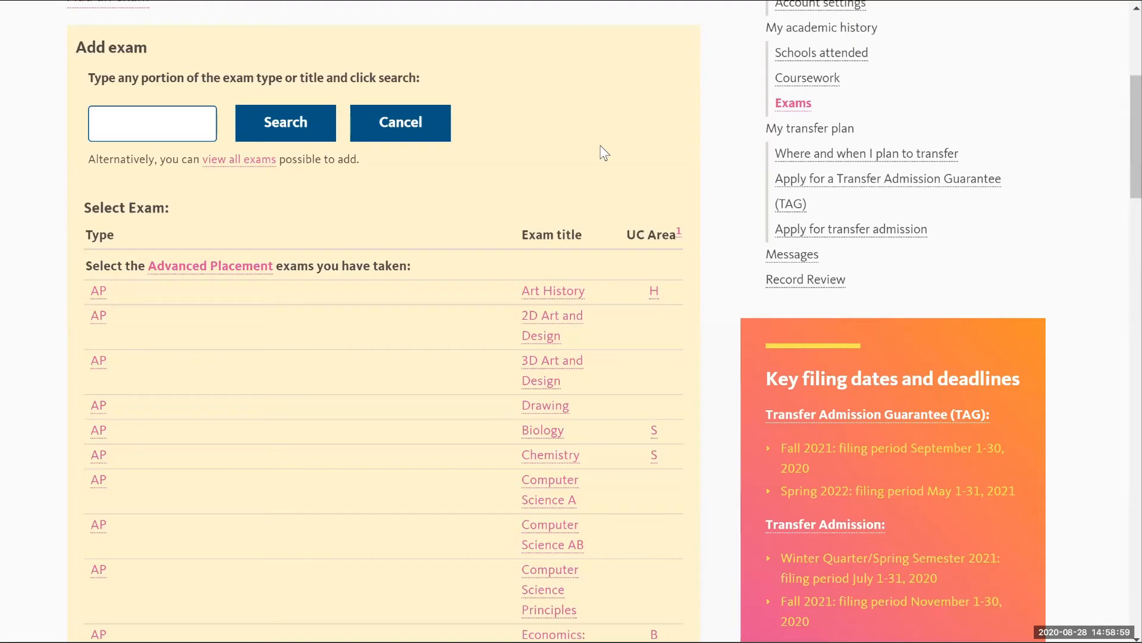
{"action": "scroll", "coordinate": [601, 148], "scroll_direction": "down", "scroll_amount": 3}
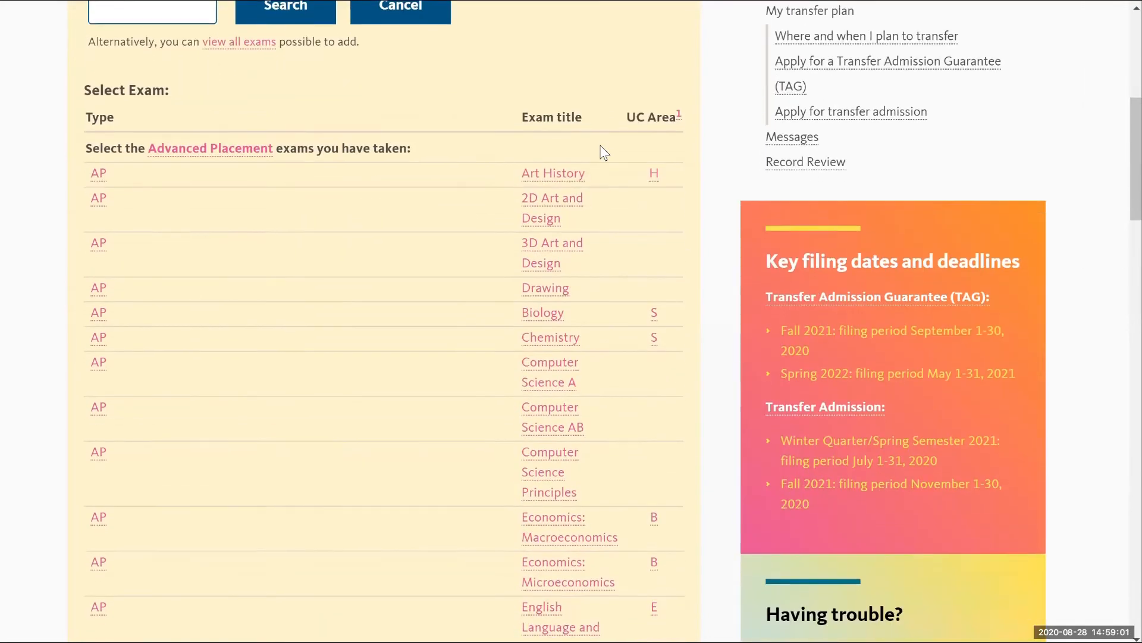
{"action": "scroll", "coordinate": [604, 153], "scroll_direction": "down", "scroll_amount": 2}
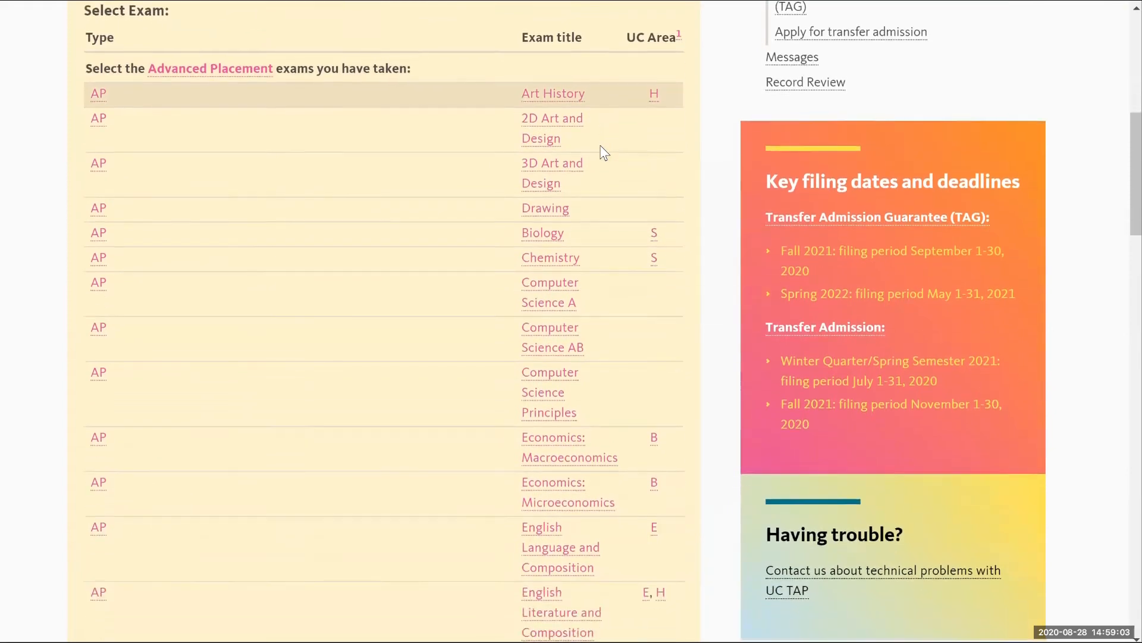
{"action": "scroll", "coordinate": [604, 153], "scroll_direction": "down", "scroll_amount": 20}
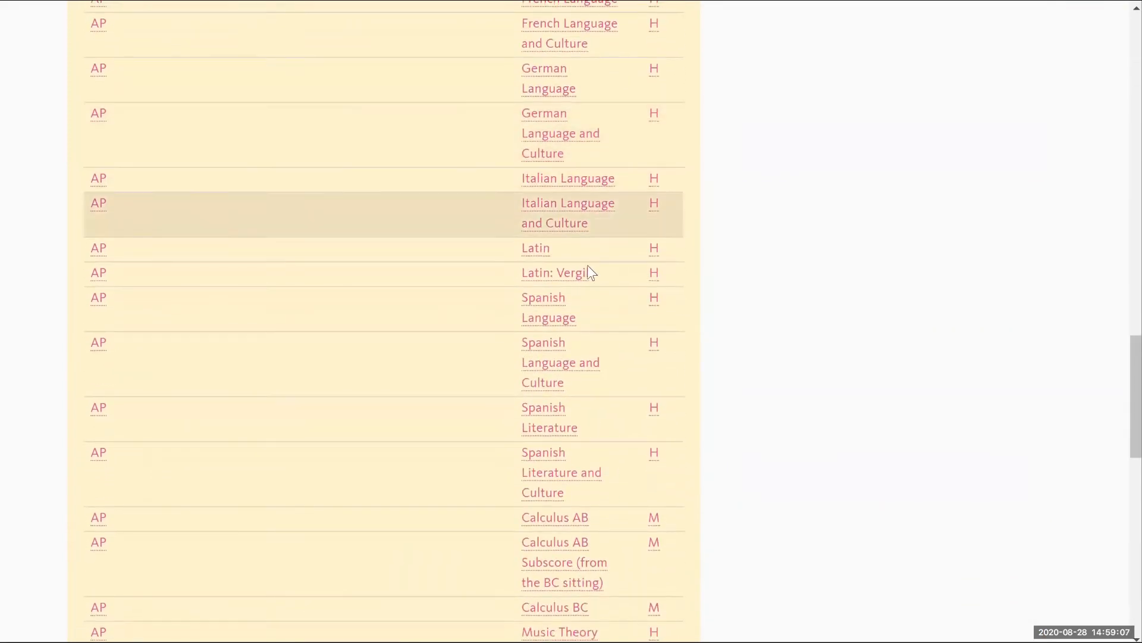
{"action": "left_click", "coordinate": [545, 299]}
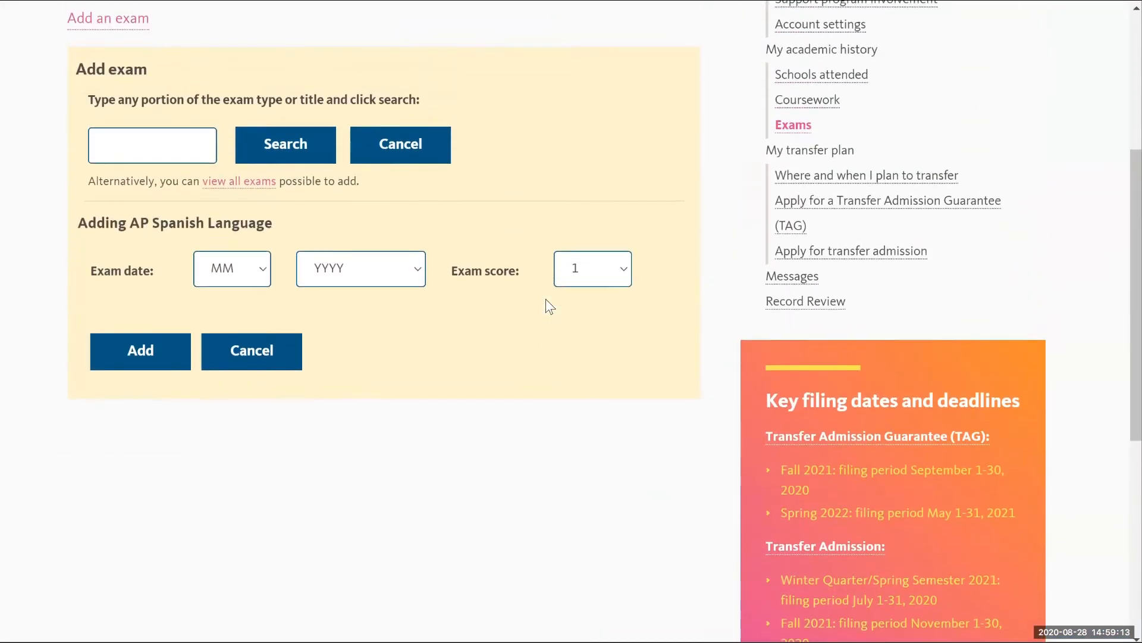
Set the AP Spanish Language exam's date to 08/2009 and score to 4, and add it to the exams
{"action": "scroll", "coordinate": [545, 298], "scroll_direction": "up", "scroll_amount": 2}
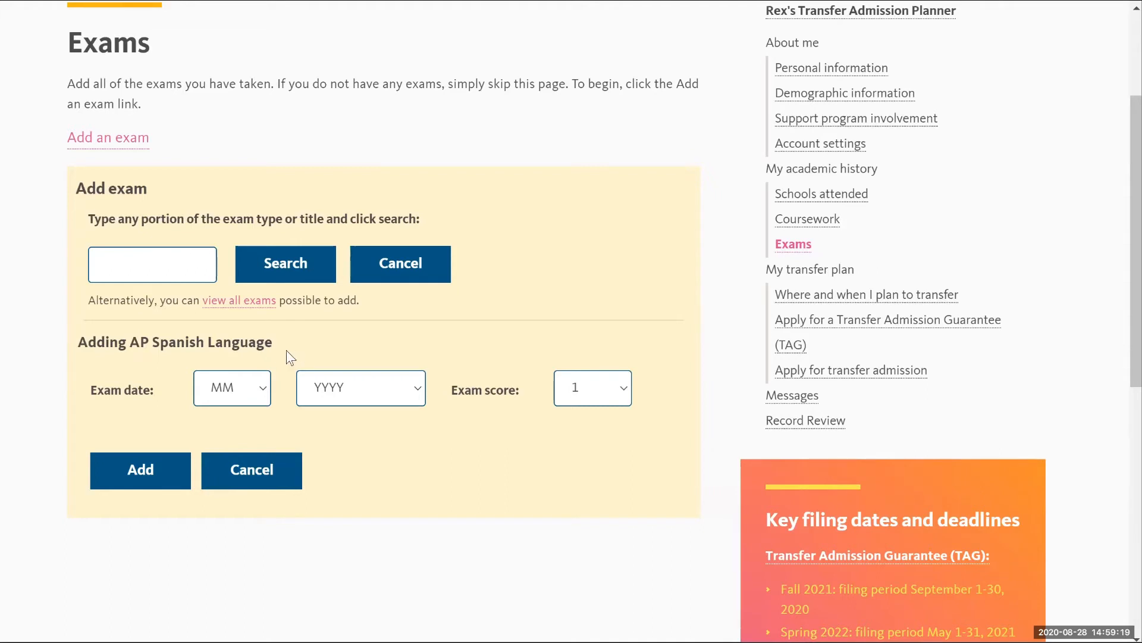
{"action": "left_click", "coordinate": [269, 394]}
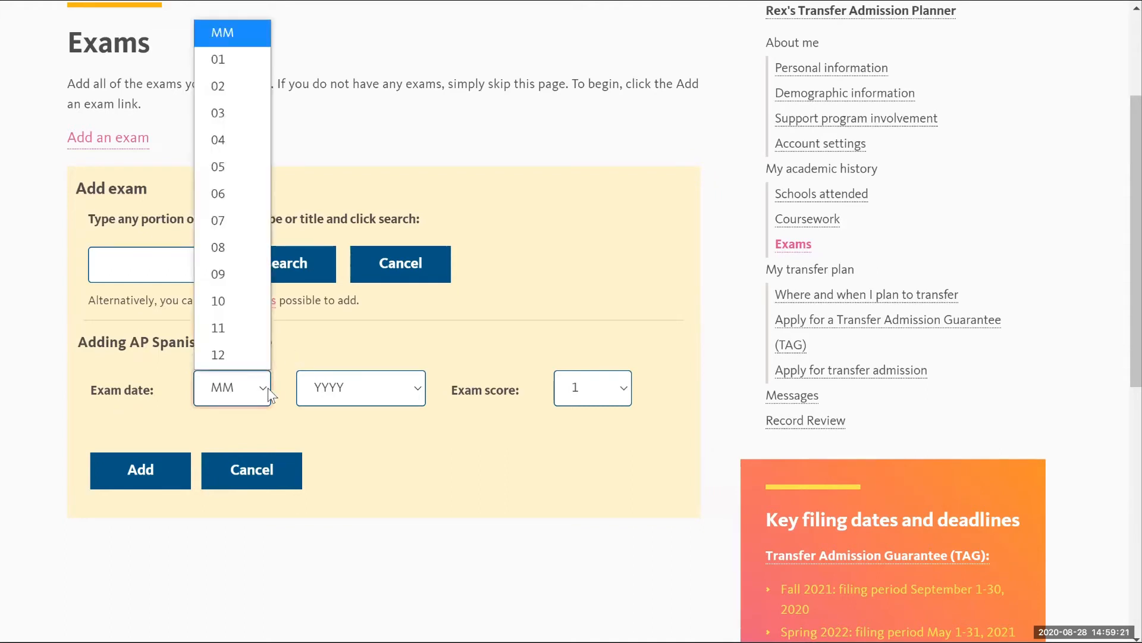
{"action": "left_click", "coordinate": [234, 250]}
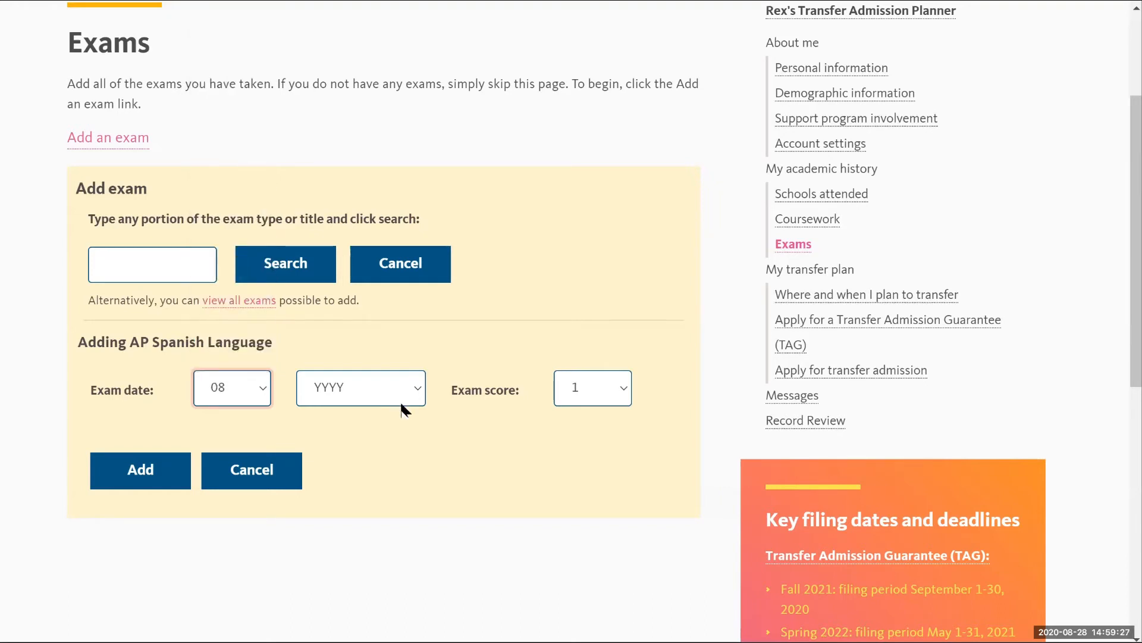
{"action": "left_click", "coordinate": [418, 397]}
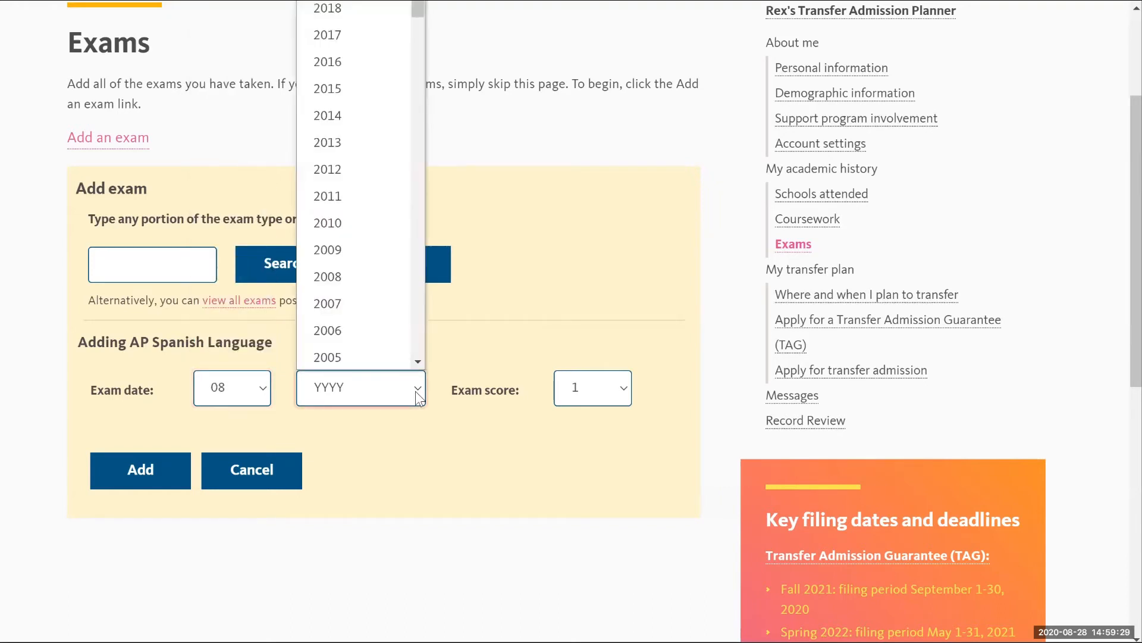
{"action": "left_click", "coordinate": [384, 255]}
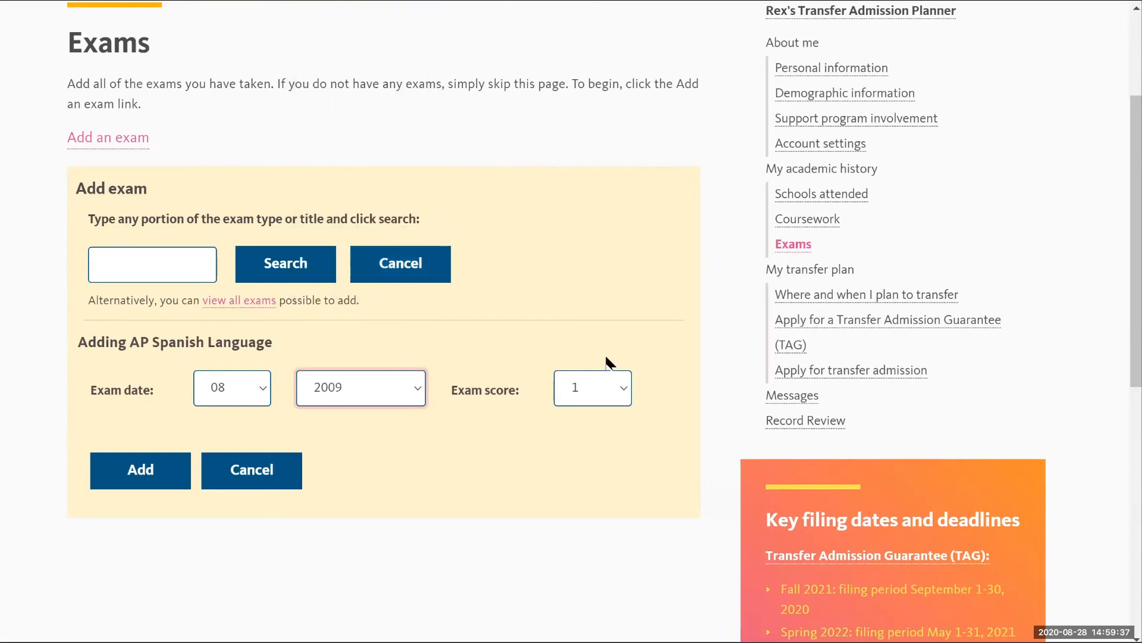
{"action": "left_click", "coordinate": [624, 387]}
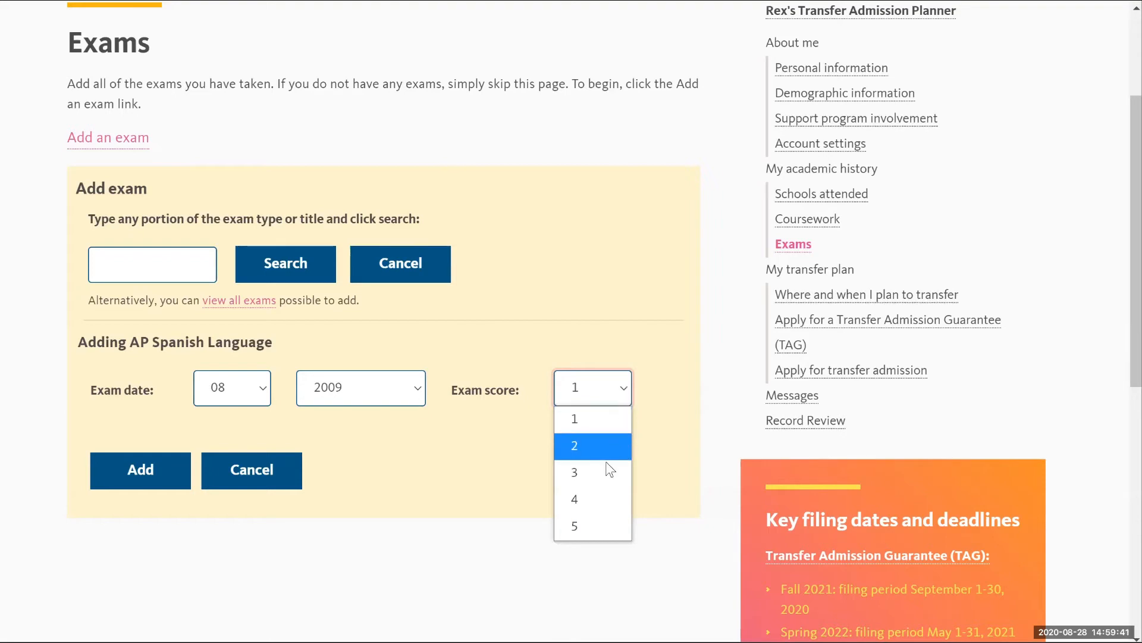
{"action": "left_click", "coordinate": [596, 500]}
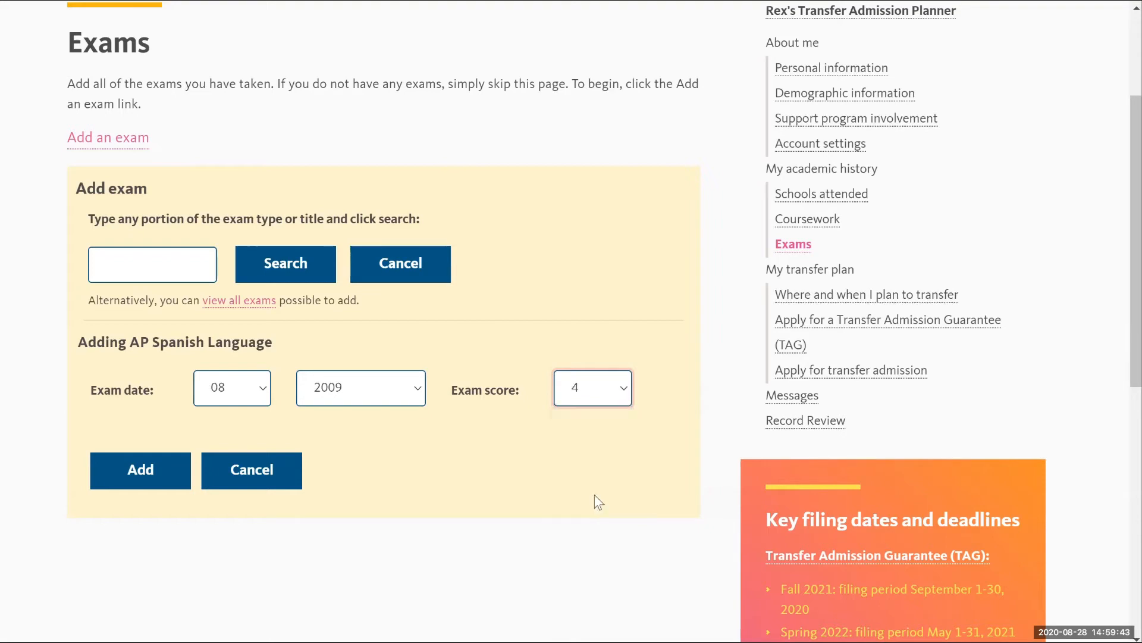
{"action": "left_click", "coordinate": [133, 482]}
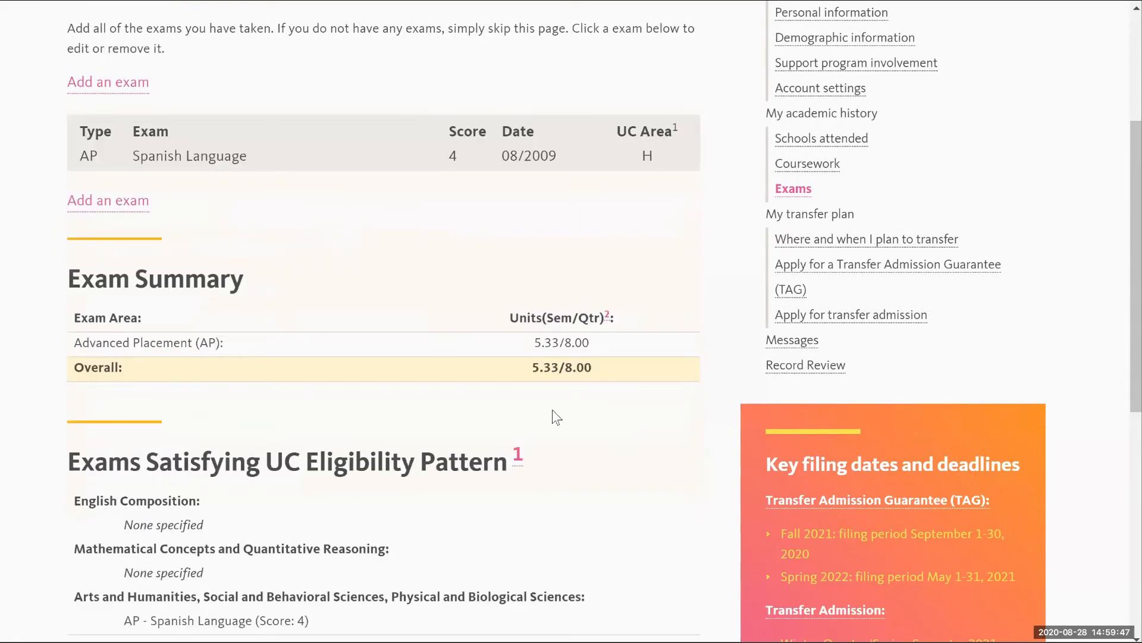
Review the exam entry's UC area, the exam summary and the exams satisfying the UC eligibility pattern
{"action": "scroll", "coordinate": [552, 409], "scroll_direction": "up", "scroll_amount": 1}
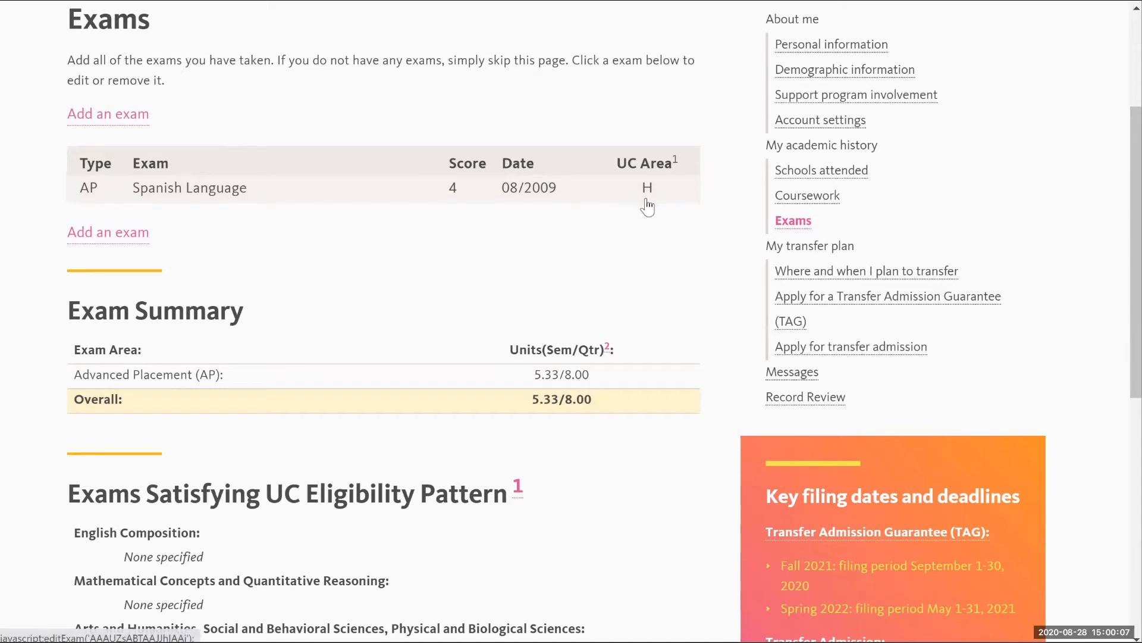
{"action": "scroll", "coordinate": [654, 247], "scroll_direction": "down", "scroll_amount": 1}
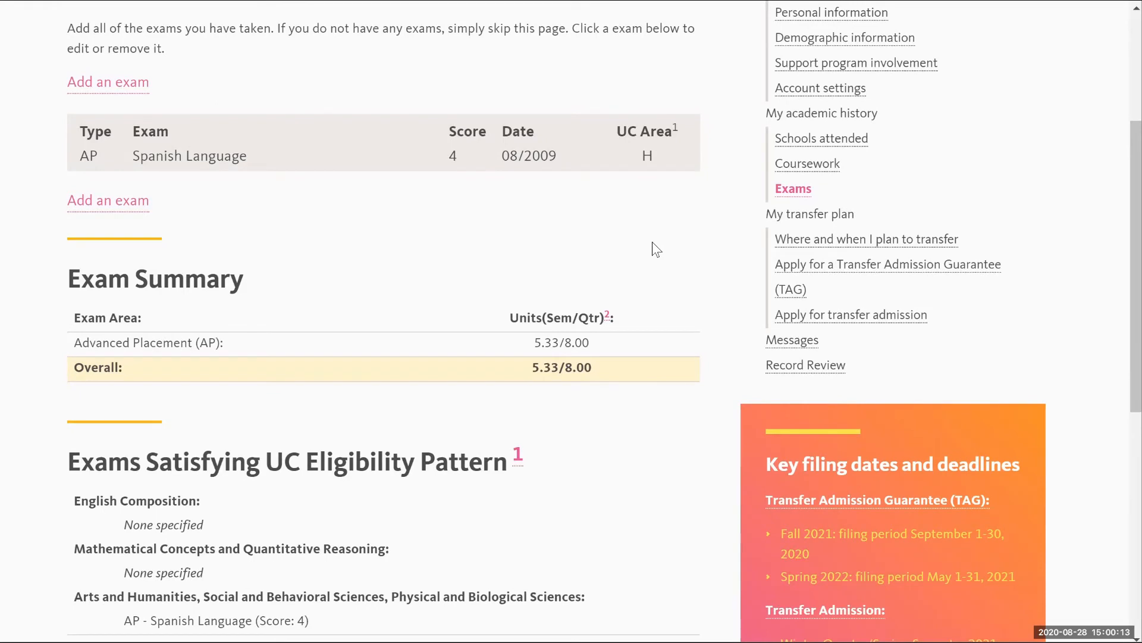
{"action": "scroll", "coordinate": [452, 250], "scroll_direction": "down", "scroll_amount": 1}
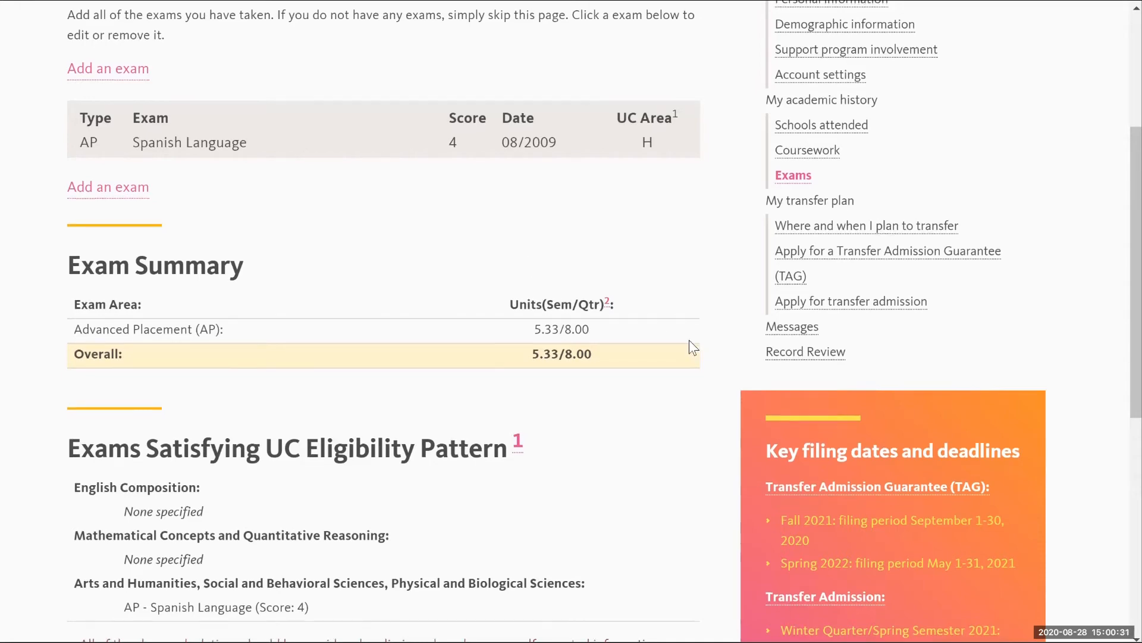
{"action": "scroll", "coordinate": [689, 341], "scroll_direction": "down", "scroll_amount": 2}
{"action": "scroll", "coordinate": [689, 341], "scroll_direction": "up", "scroll_amount": 1}
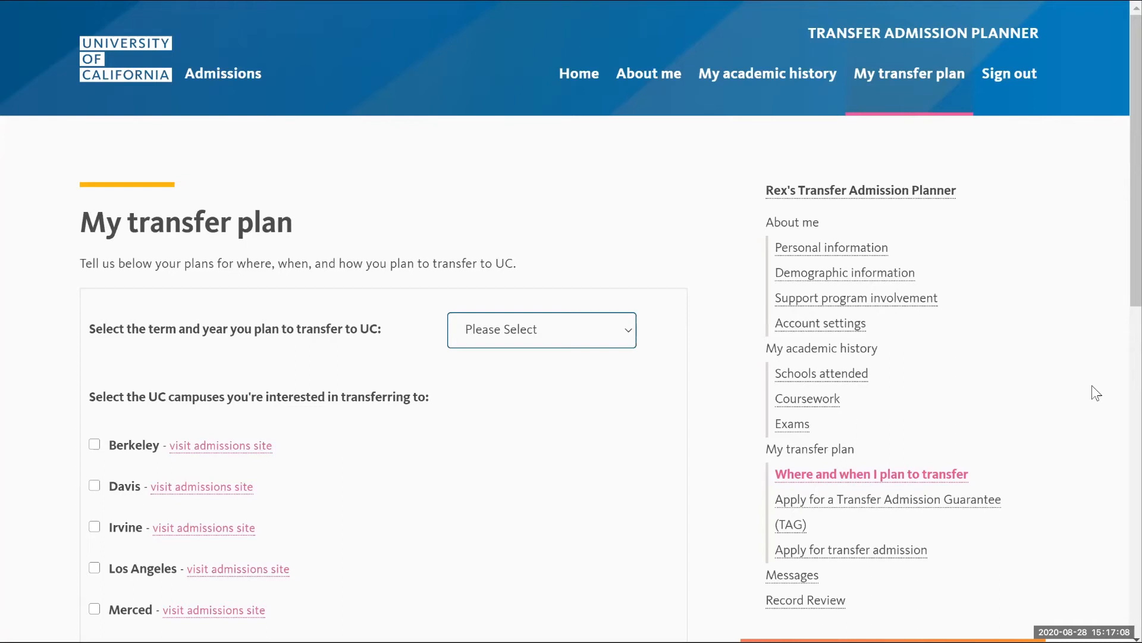
Set the term and year of the planned transfer to UC to Fall 2021
{"action": "scroll", "coordinate": [1091, 385], "scroll_direction": "down", "scroll_amount": 1}
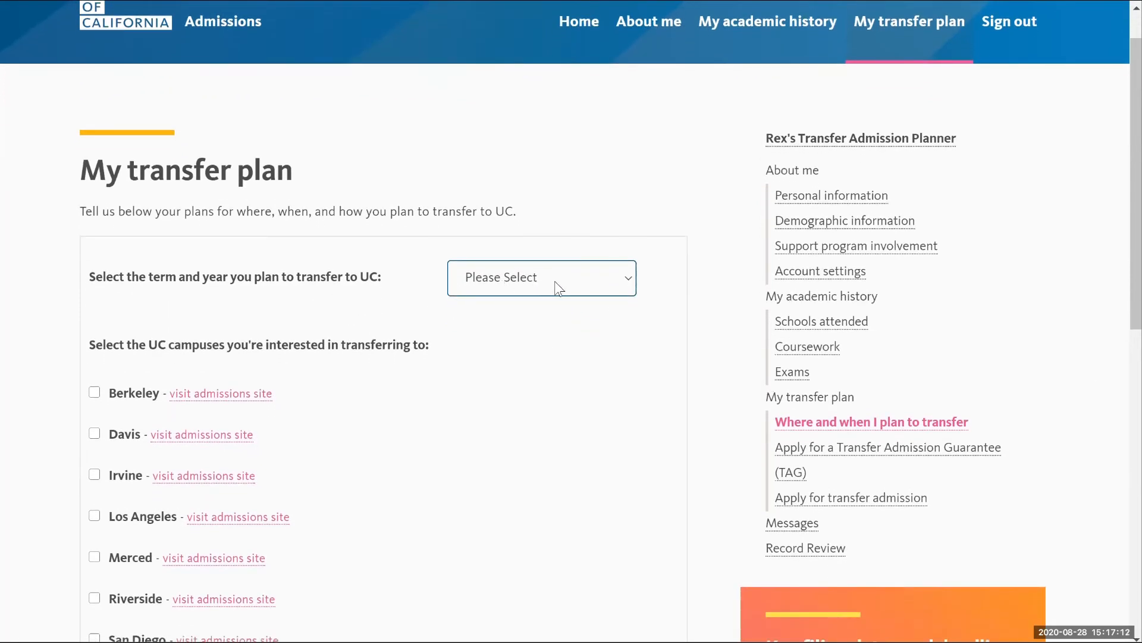
{"action": "left_click", "coordinate": [584, 278]}
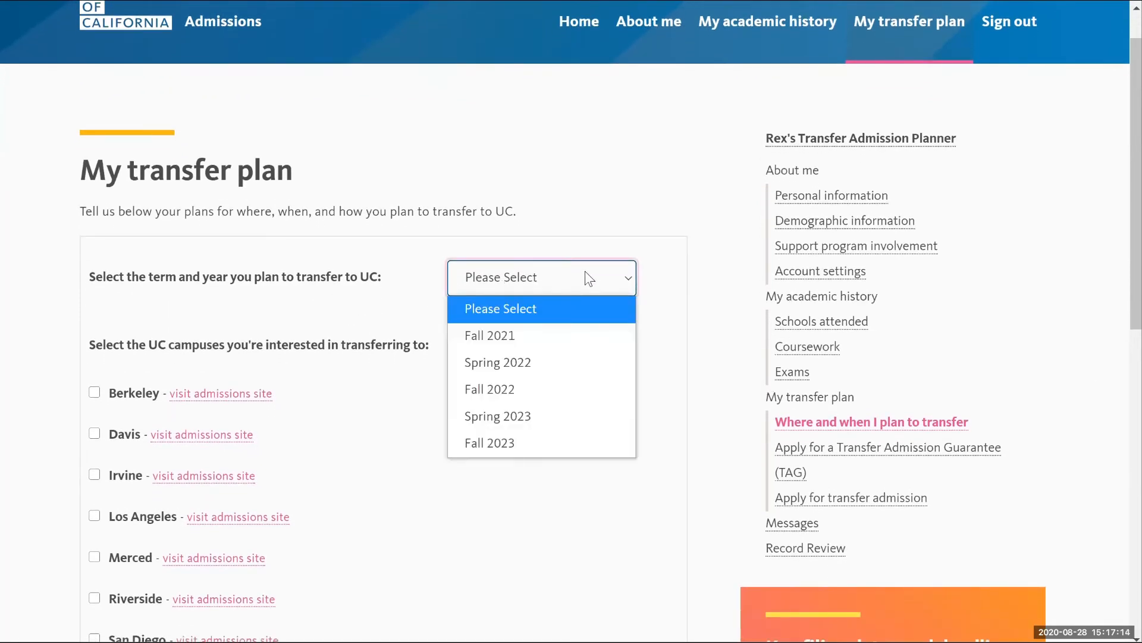
{"action": "left_click", "coordinate": [527, 335]}
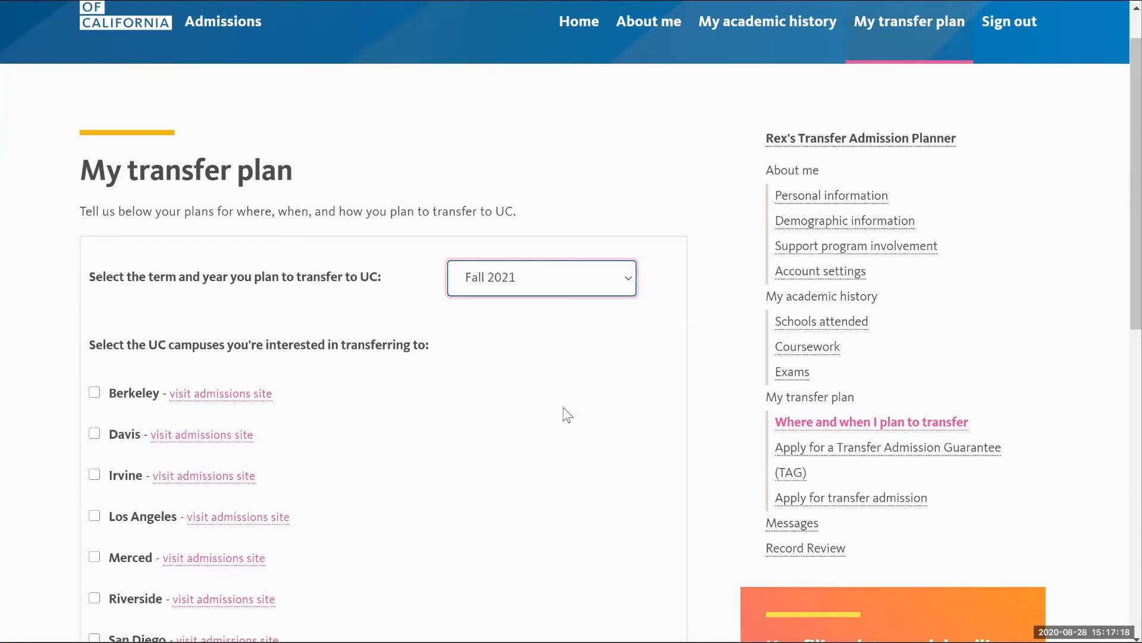
Select the Irvine campus in the transfer plan with Sociology as the intended major
{"action": "scroll", "coordinate": [567, 415], "scroll_direction": "down", "scroll_amount": 2}
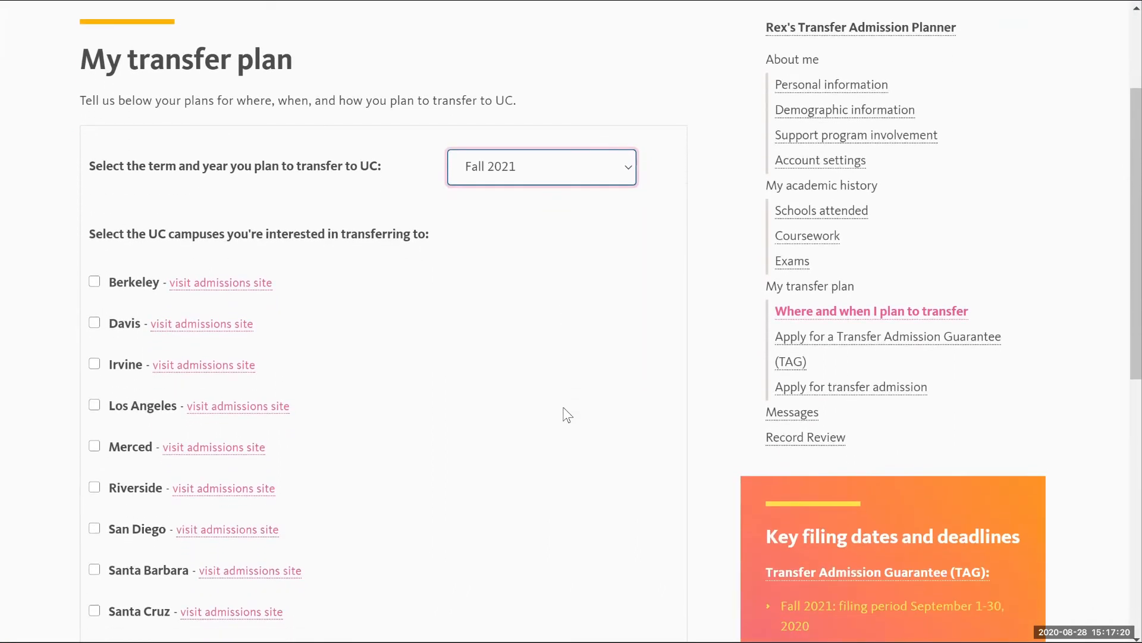
{"action": "scroll", "coordinate": [567, 414], "scroll_direction": "down", "scroll_amount": 2}
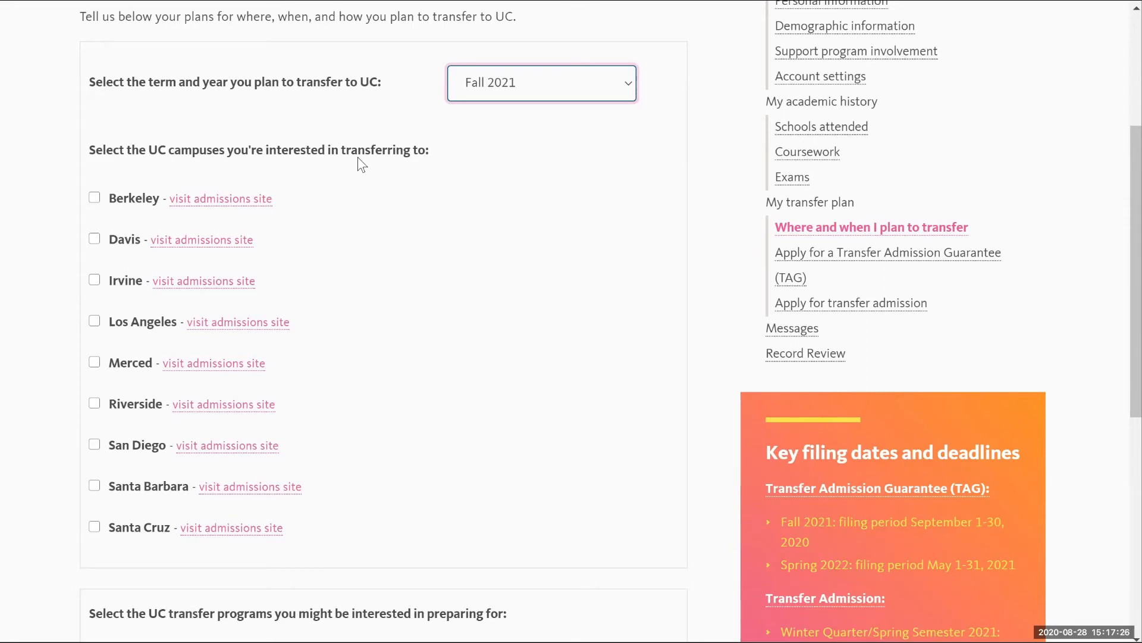
{"action": "left_click", "coordinate": [94, 280]}
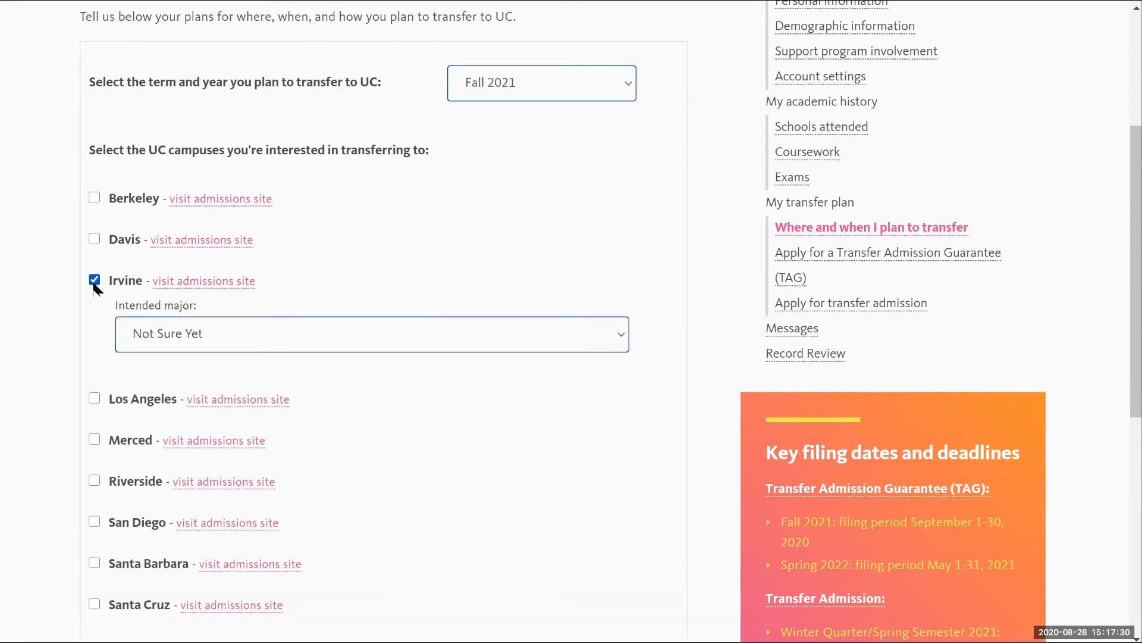
{"action": "left_click", "coordinate": [455, 334]}
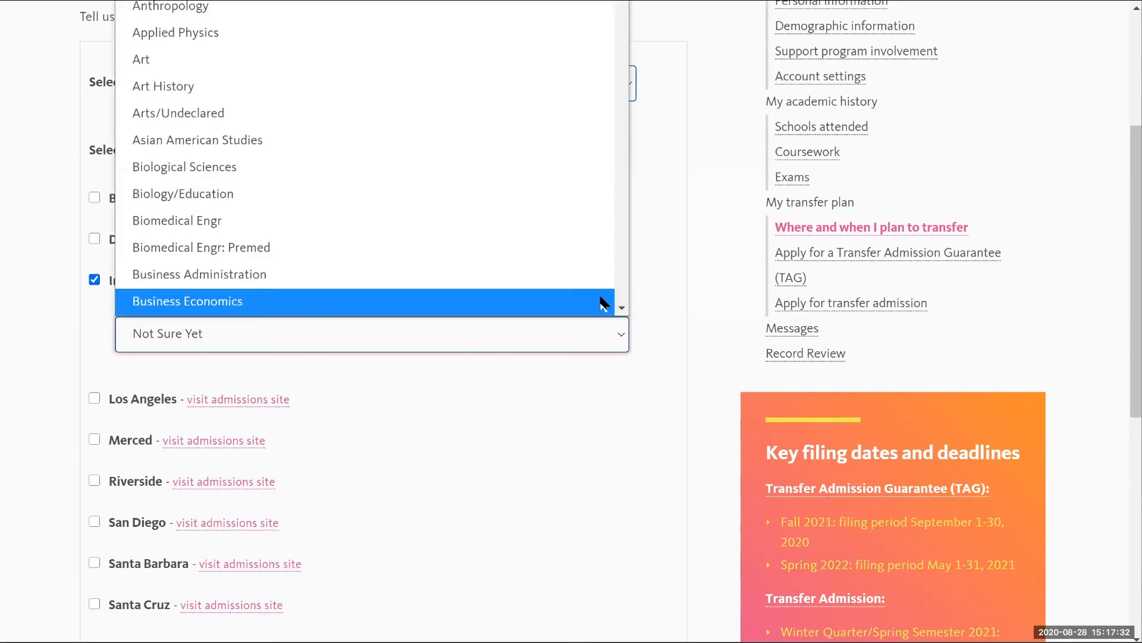
{"action": "scroll", "coordinate": [464, 204], "scroll_direction": "down", "scroll_amount": 20}
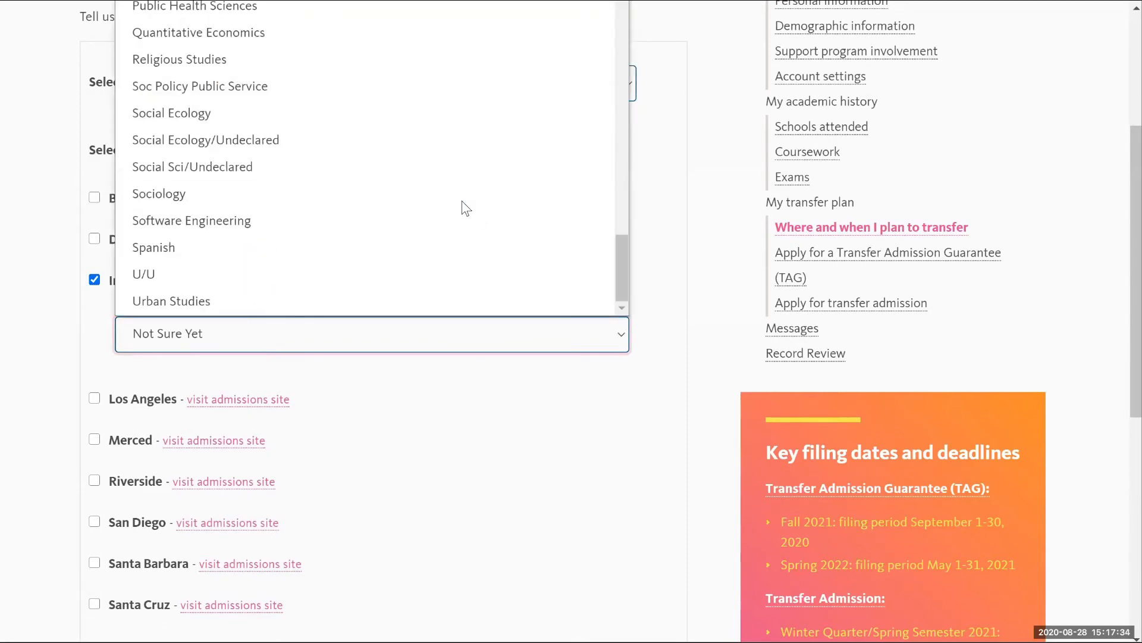
{"action": "left_click", "coordinate": [282, 195]}
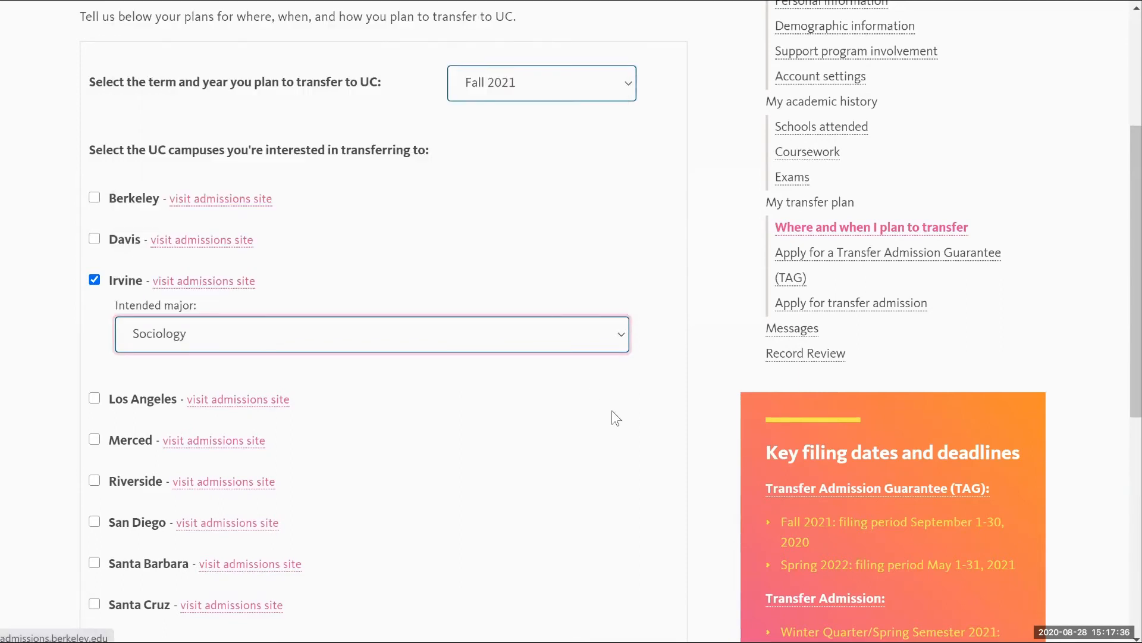
Select the Los Angeles campus in the transfer plan with Sociology (Pre) as the intended major
{"action": "scroll", "coordinate": [616, 418], "scroll_direction": "down", "scroll_amount": 1}
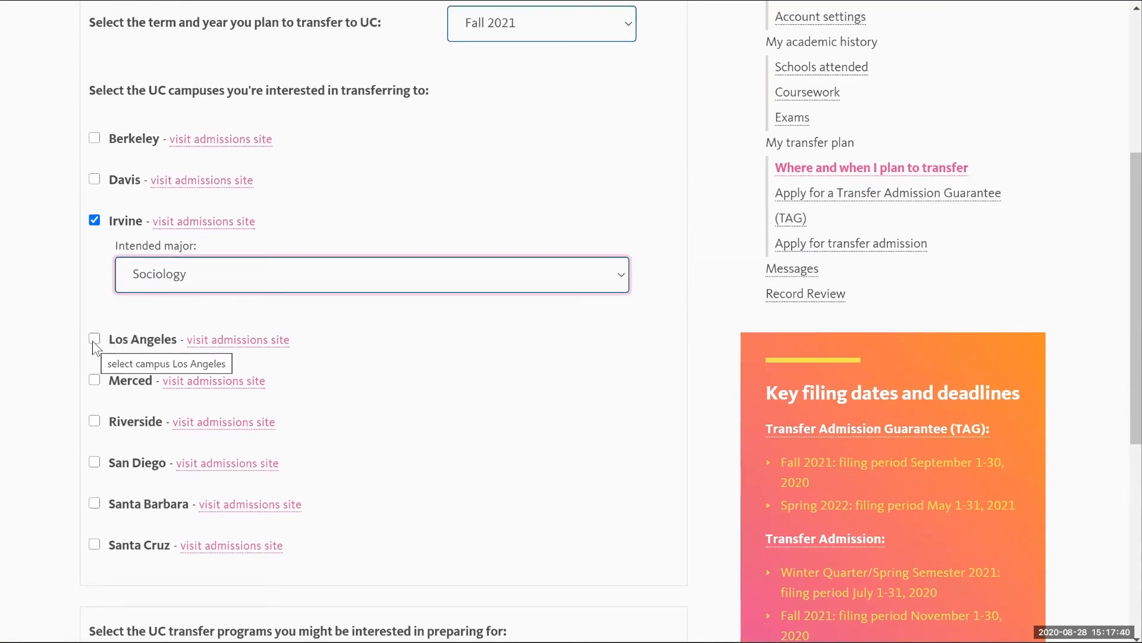
{"action": "left_click", "coordinate": [94, 339]}
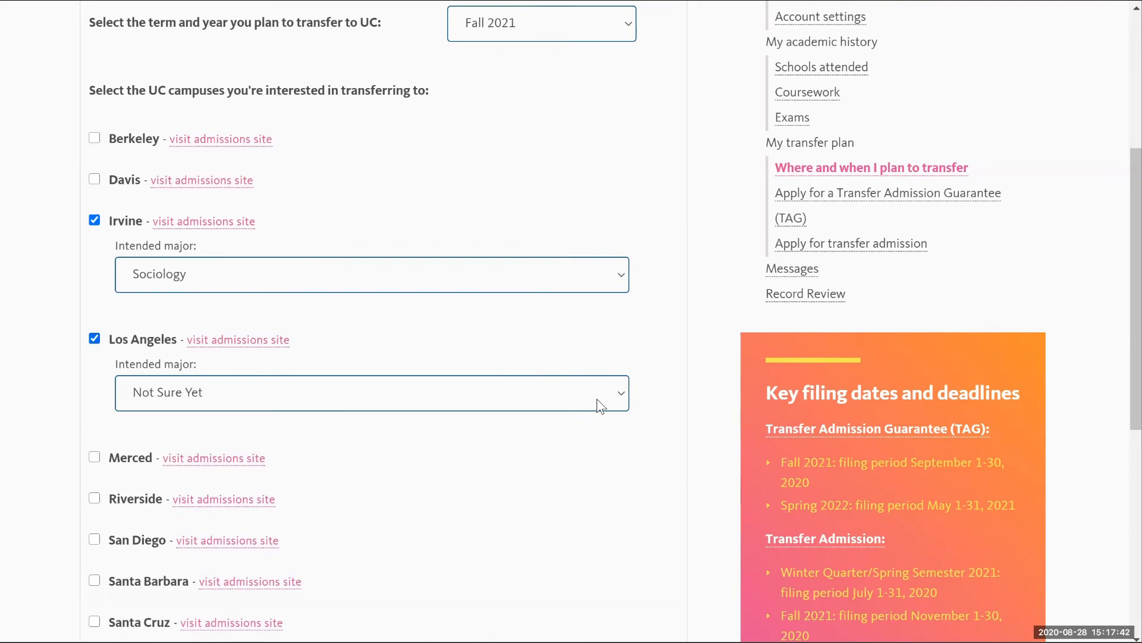
{"action": "left_click", "coordinate": [595, 405]}
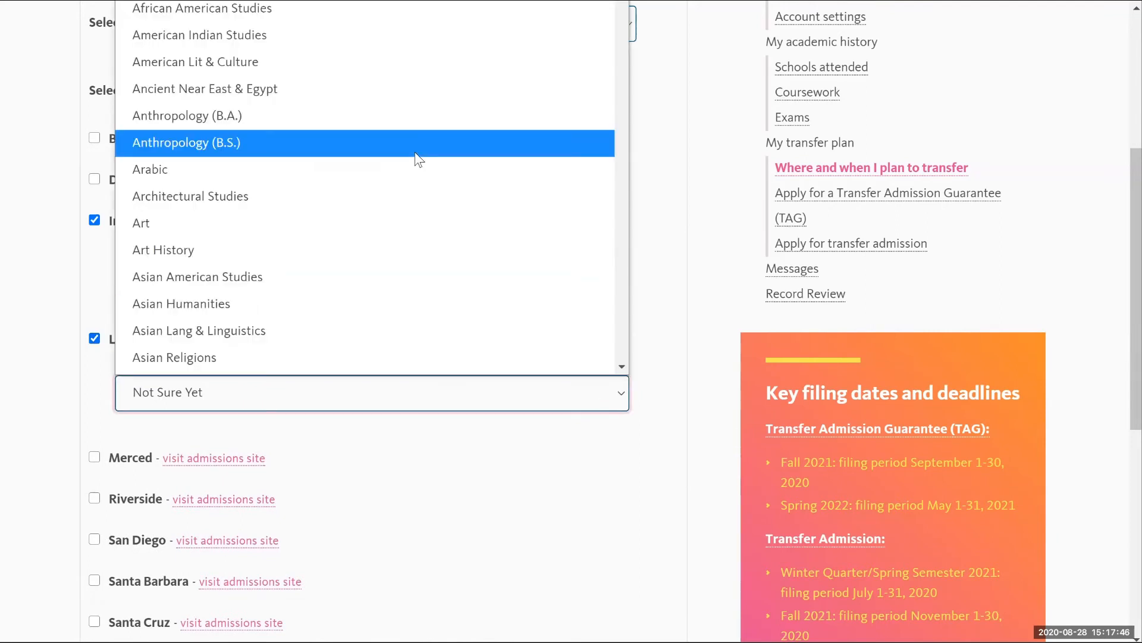
{"action": "scroll", "coordinate": [418, 160], "scroll_direction": "down", "scroll_amount": 6}
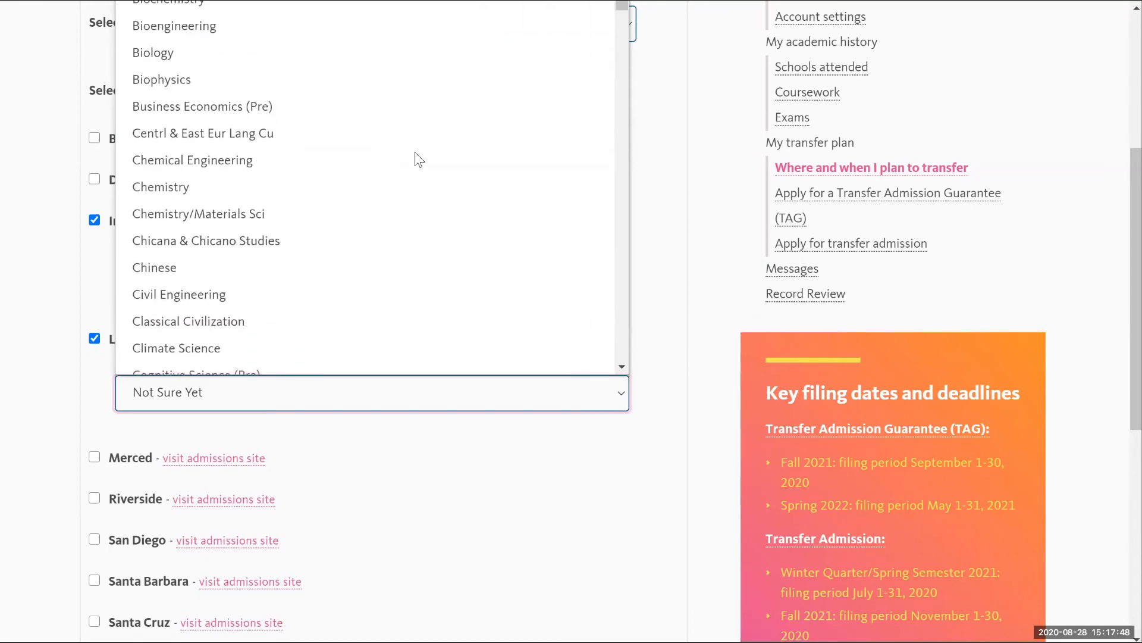
{"action": "scroll", "coordinate": [418, 159], "scroll_direction": "down", "scroll_amount": 10}
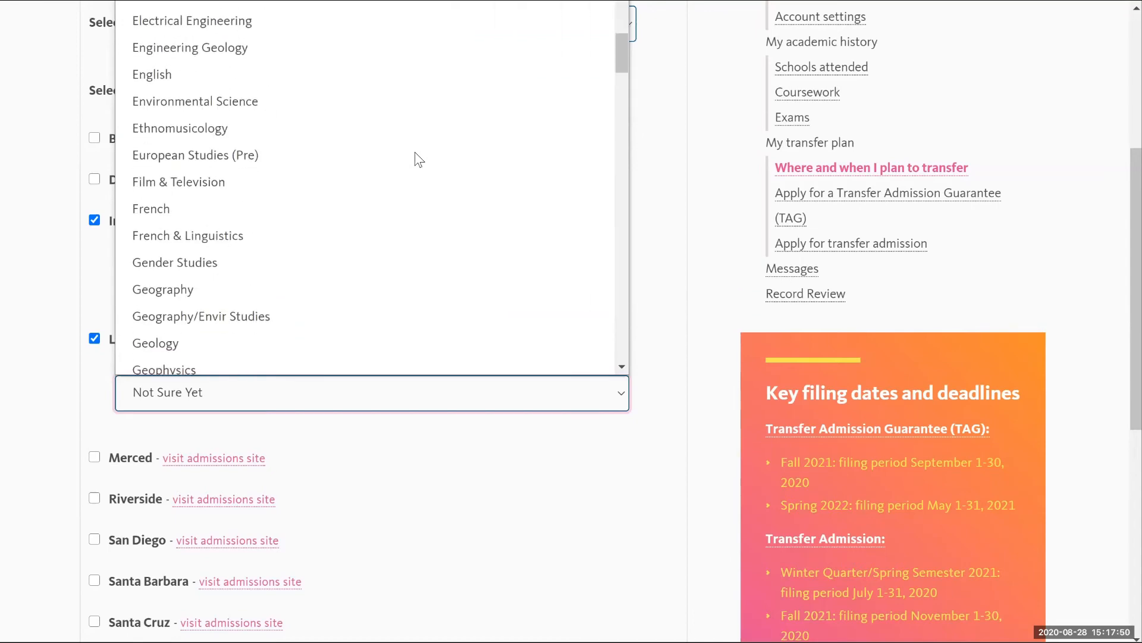
{"action": "key", "text": "s"}
{"action": "scroll", "coordinate": [332, 250], "scroll_direction": "down", "scroll_amount": 2}
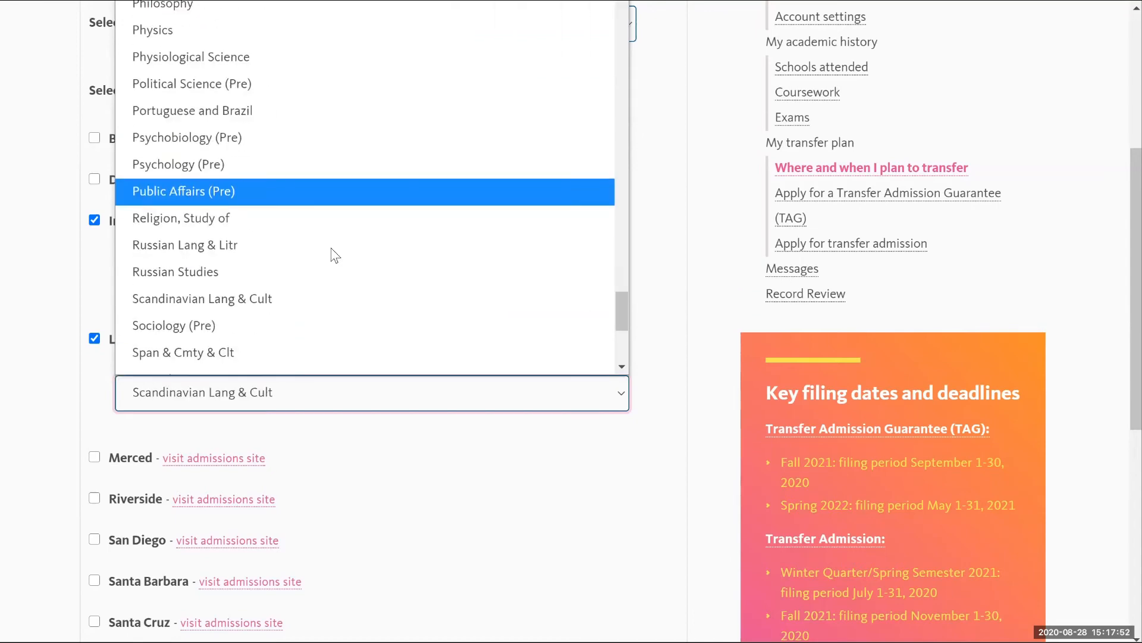
{"action": "left_click", "coordinate": [218, 276]}
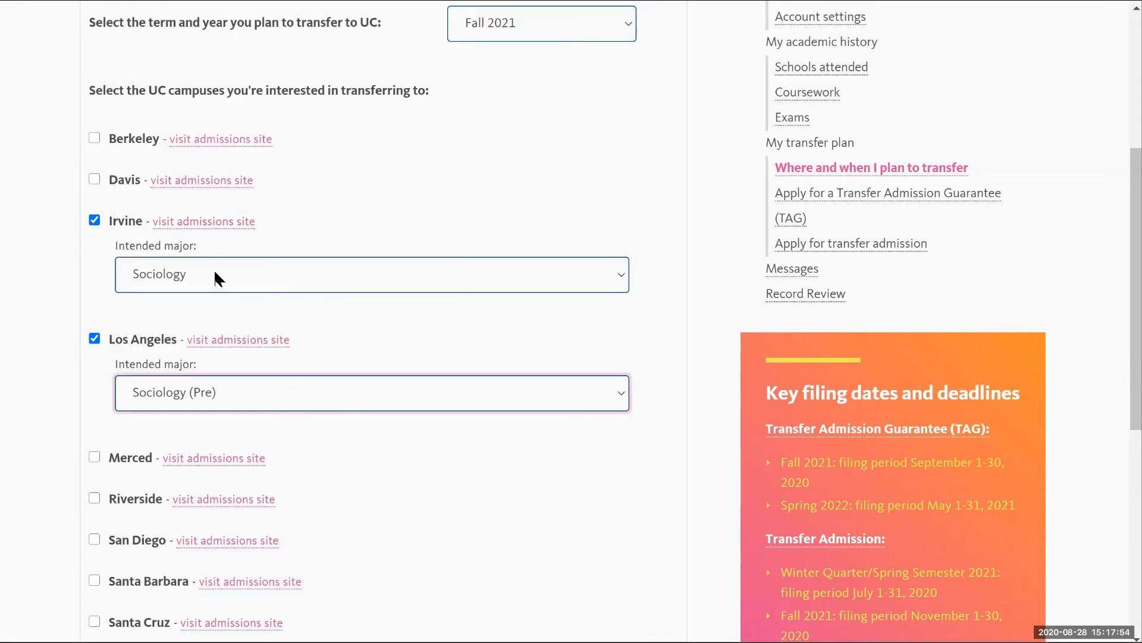
Select the Riverside campus in the transfer plan with Sociology as the intended major
{"action": "scroll", "coordinate": [424, 495], "scroll_direction": "down", "scroll_amount": 3}
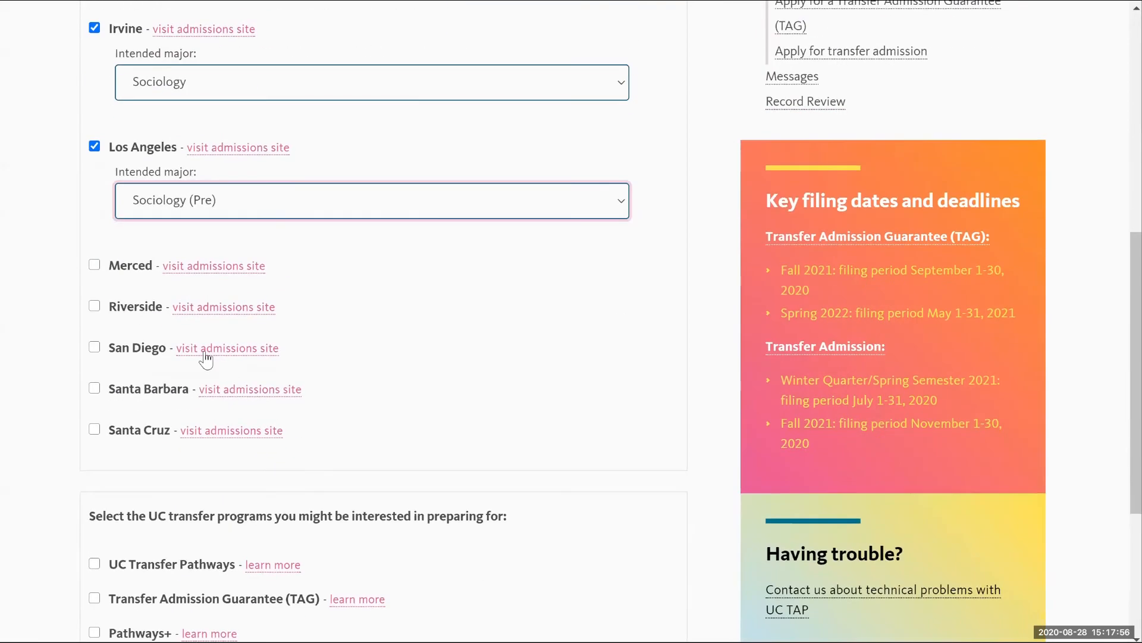
{"action": "left_click", "coordinate": [95, 306]}
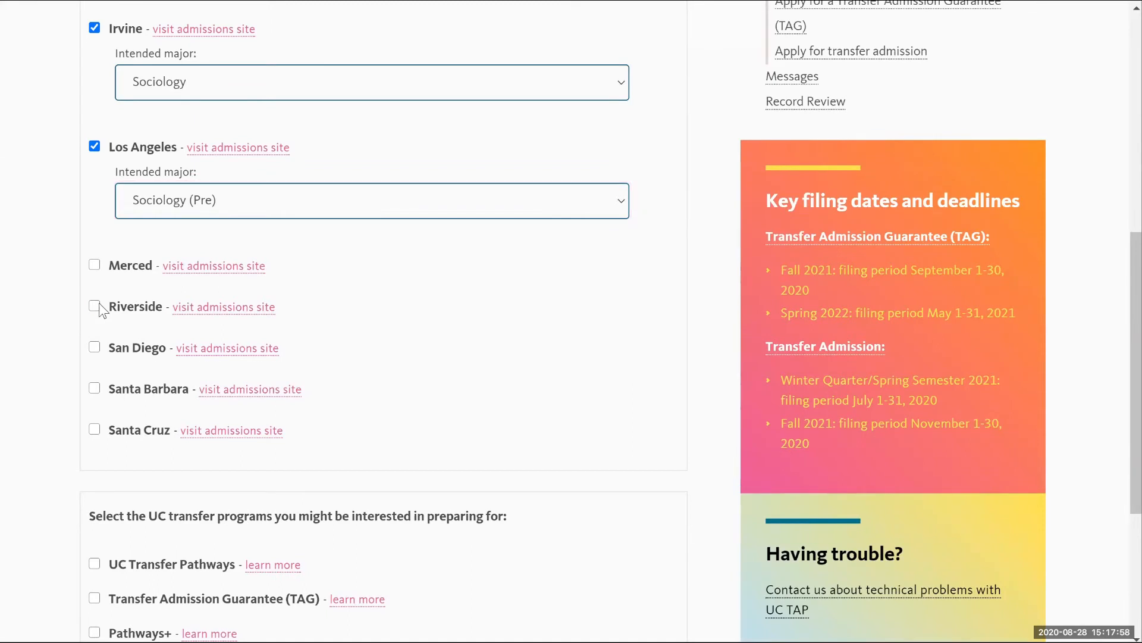
{"action": "left_click", "coordinate": [498, 352]}
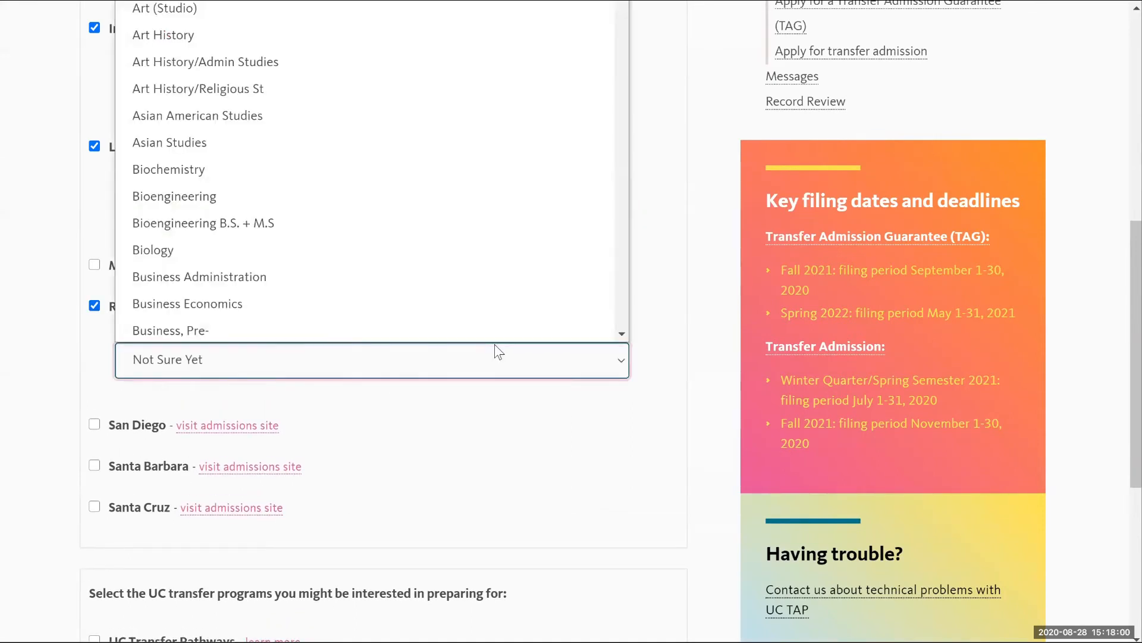
{"action": "key", "text": "s"}
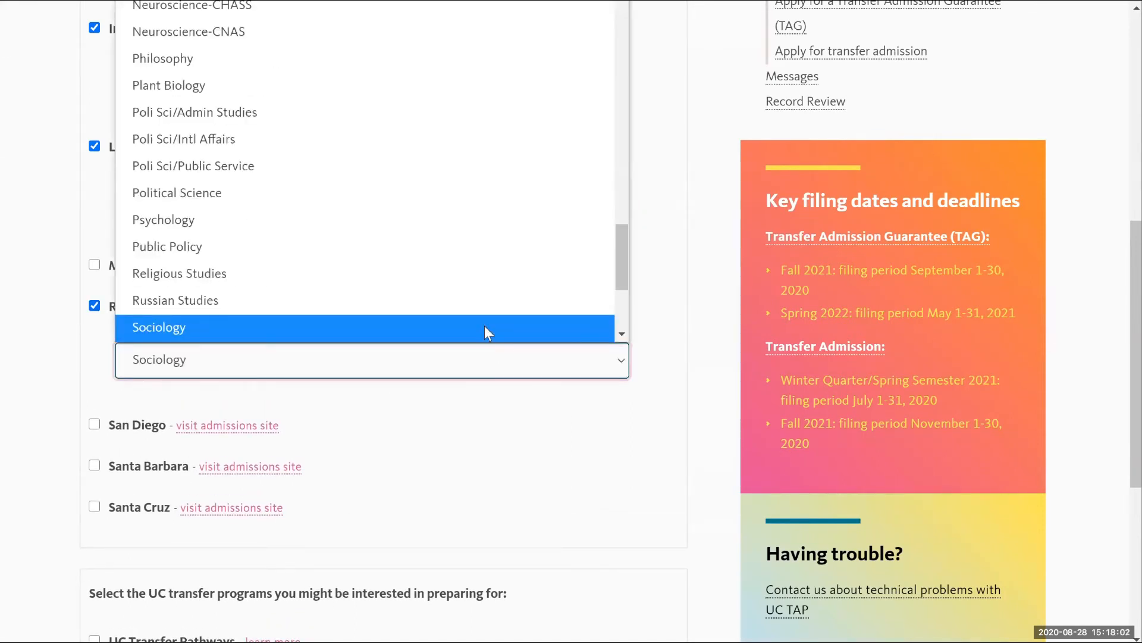
{"action": "left_click", "coordinate": [485, 326]}
Mark Transfer Admission Guarantee (TAG) as a transfer program of interest and save the transfer plan
{"action": "scroll", "coordinate": [683, 431], "scroll_direction": "down", "scroll_amount": 4}
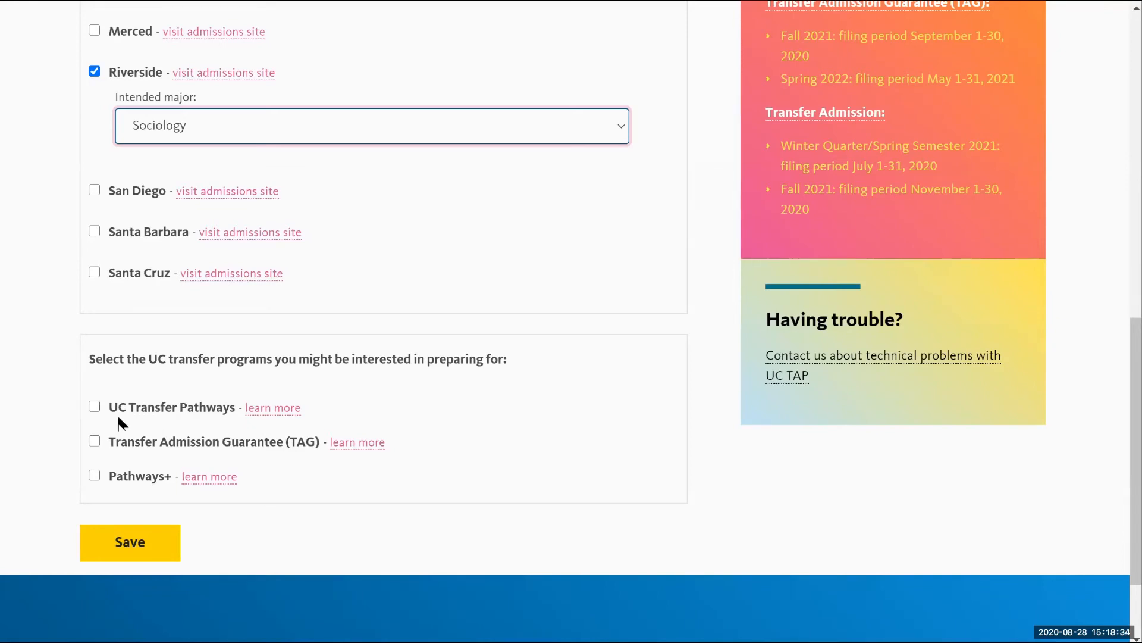
{"action": "left_click", "coordinate": [94, 441]}
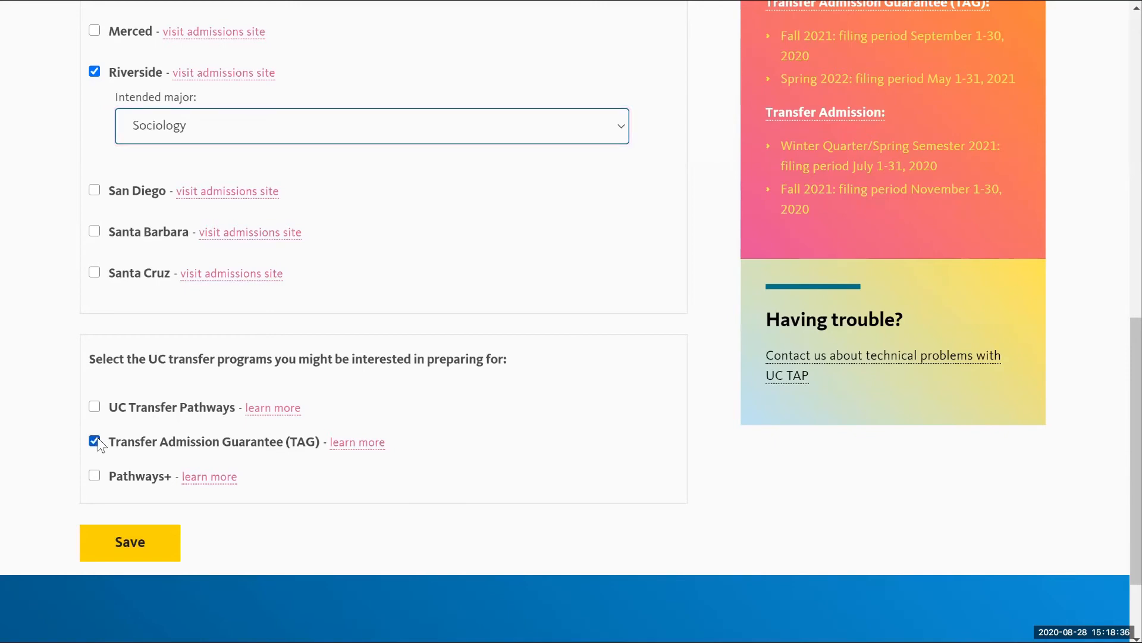
{"action": "left_click", "coordinate": [123, 537]}
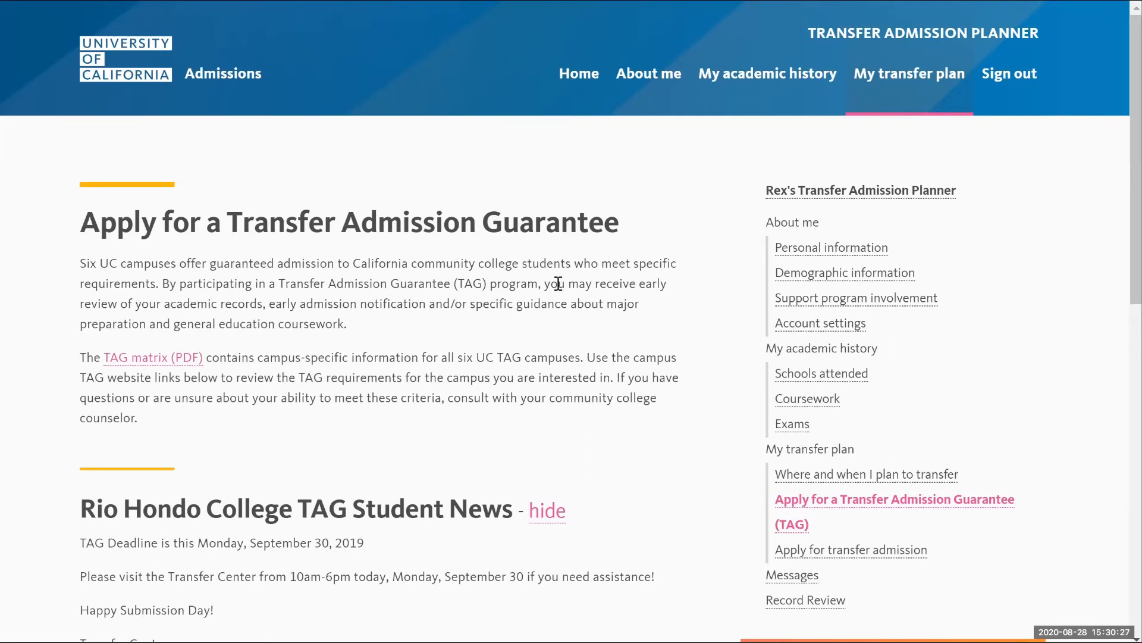
Read through the Transfer Admission Guarantee page and select Irvine as the UC TAG campus to apply to
{"action": "scroll", "coordinate": [556, 283], "scroll_direction": "down", "scroll_amount": 1}
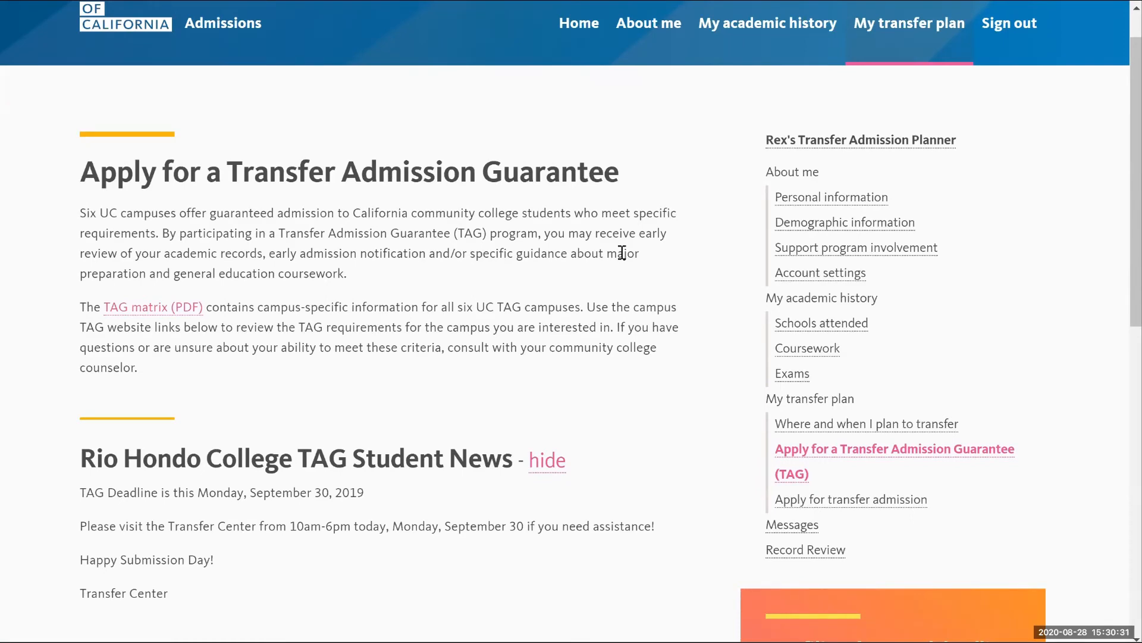
{"action": "scroll", "coordinate": [622, 253], "scroll_direction": "down", "scroll_amount": 1}
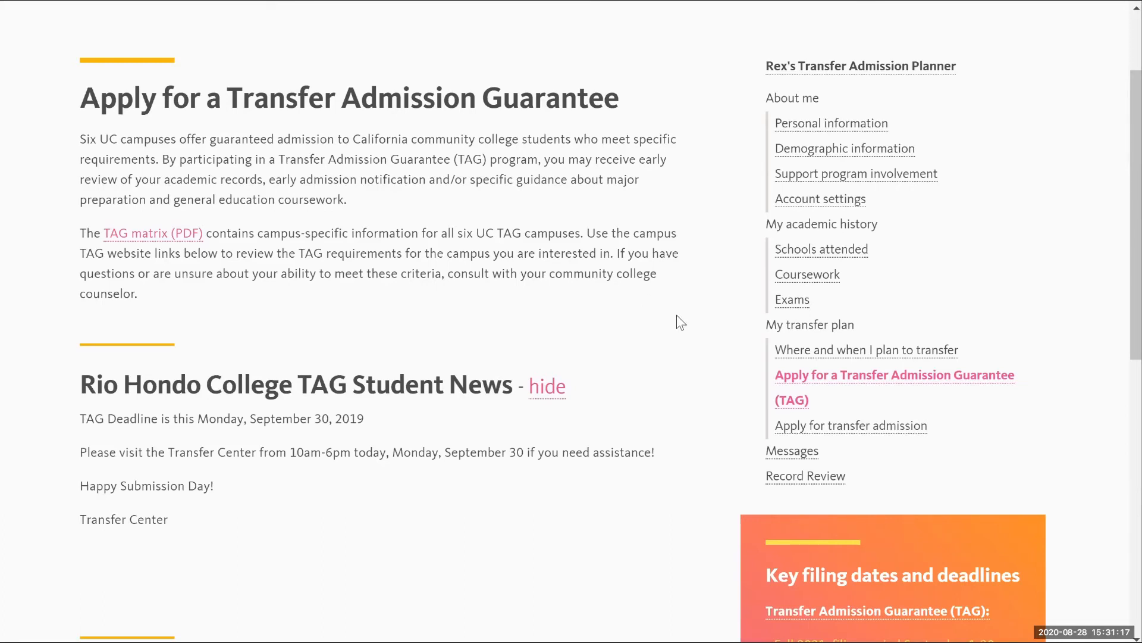
{"action": "scroll", "coordinate": [676, 315], "scroll_direction": "down", "scroll_amount": 3}
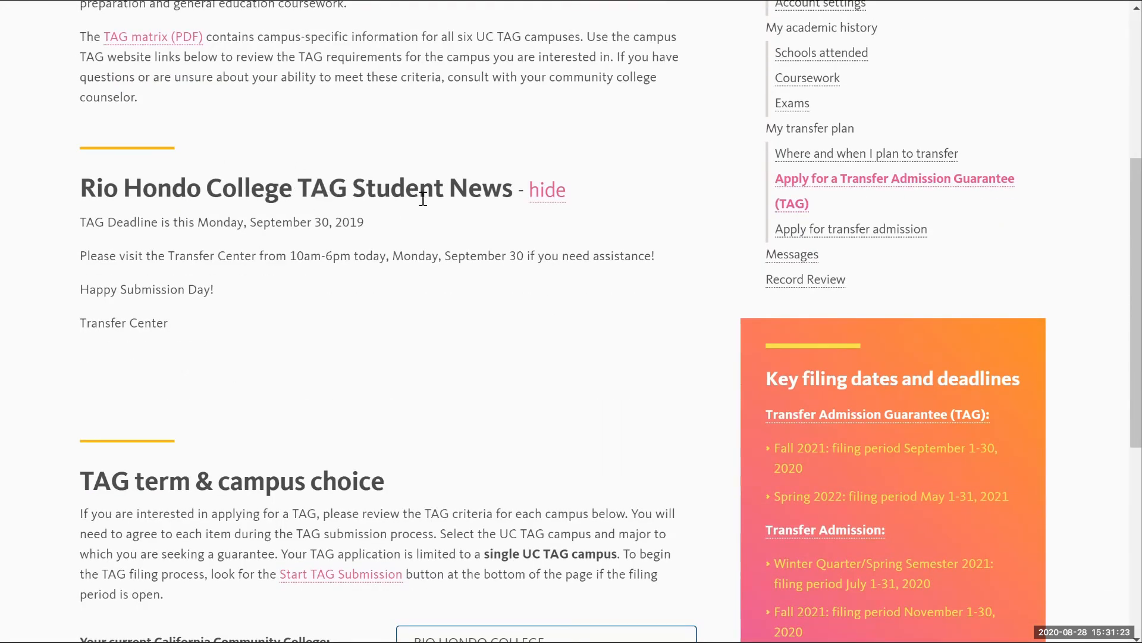
{"action": "scroll", "coordinate": [297, 261], "scroll_direction": "down", "scroll_amount": 1}
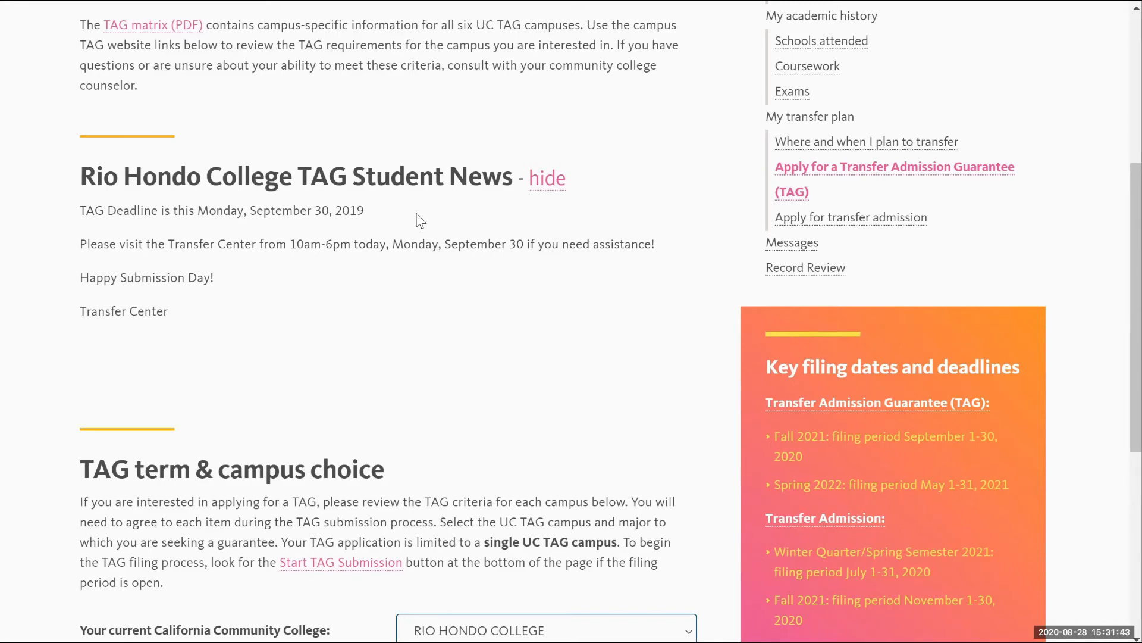
{"action": "scroll", "coordinate": [429, 319], "scroll_direction": "down", "scroll_amount": 3}
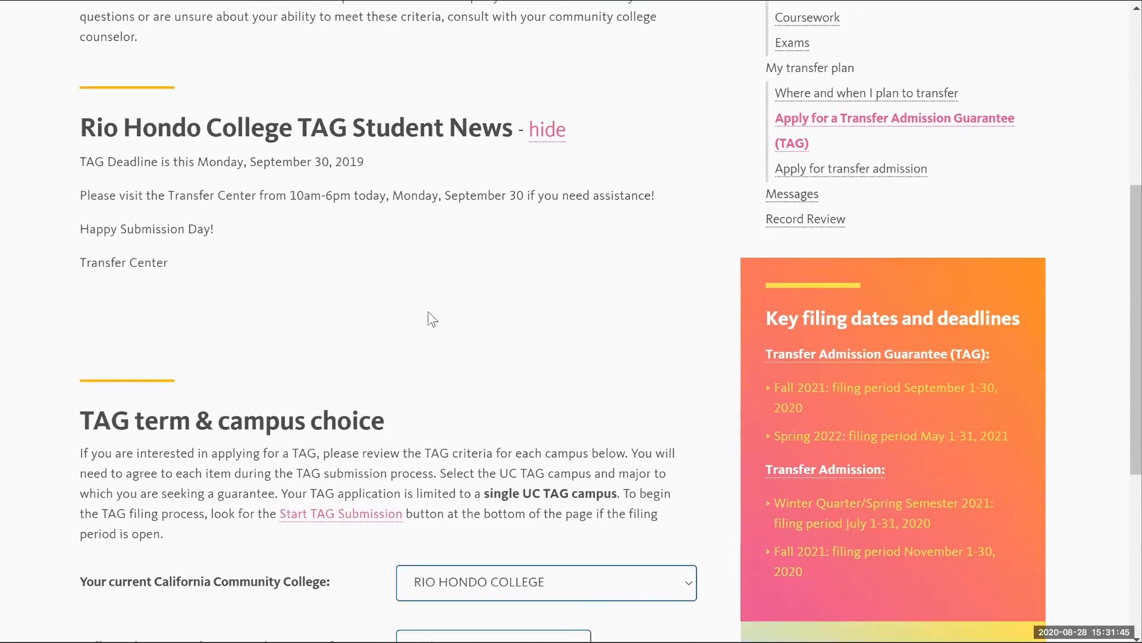
{"action": "scroll", "coordinate": [428, 311], "scroll_direction": "down", "scroll_amount": 2}
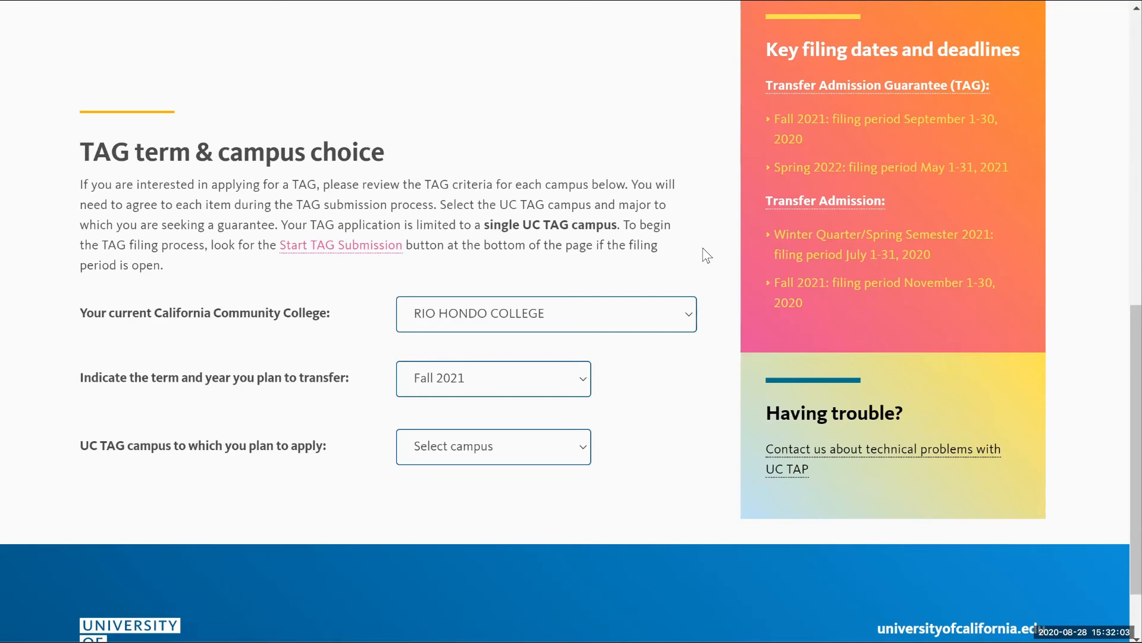
{"action": "scroll", "coordinate": [706, 256], "scroll_direction": "down", "scroll_amount": 2}
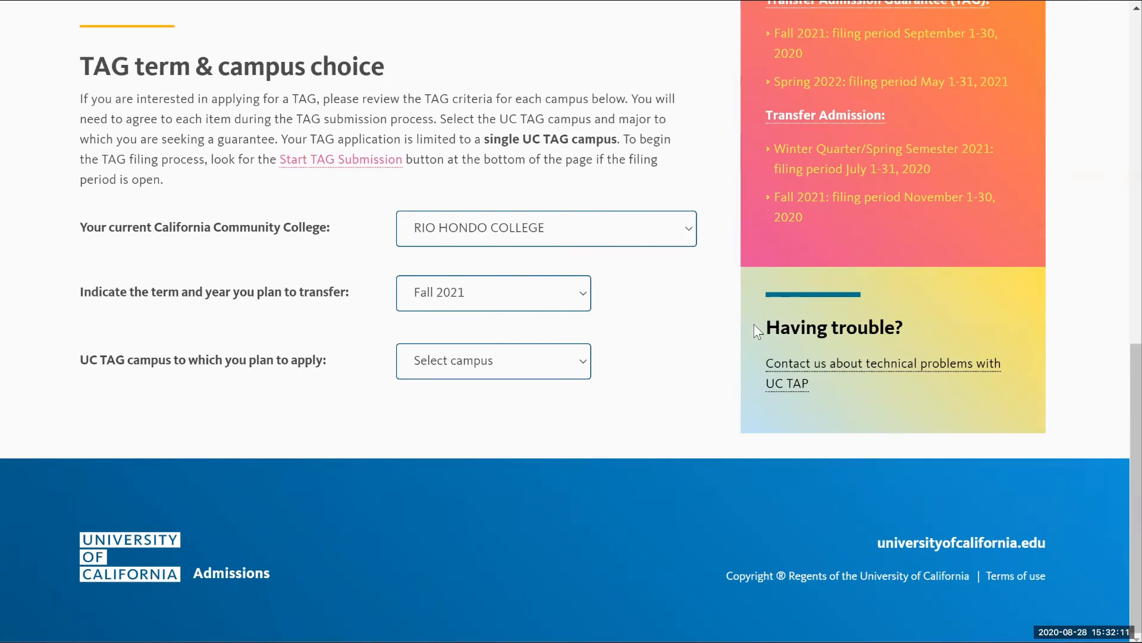
{"action": "left_click", "coordinate": [527, 372]}
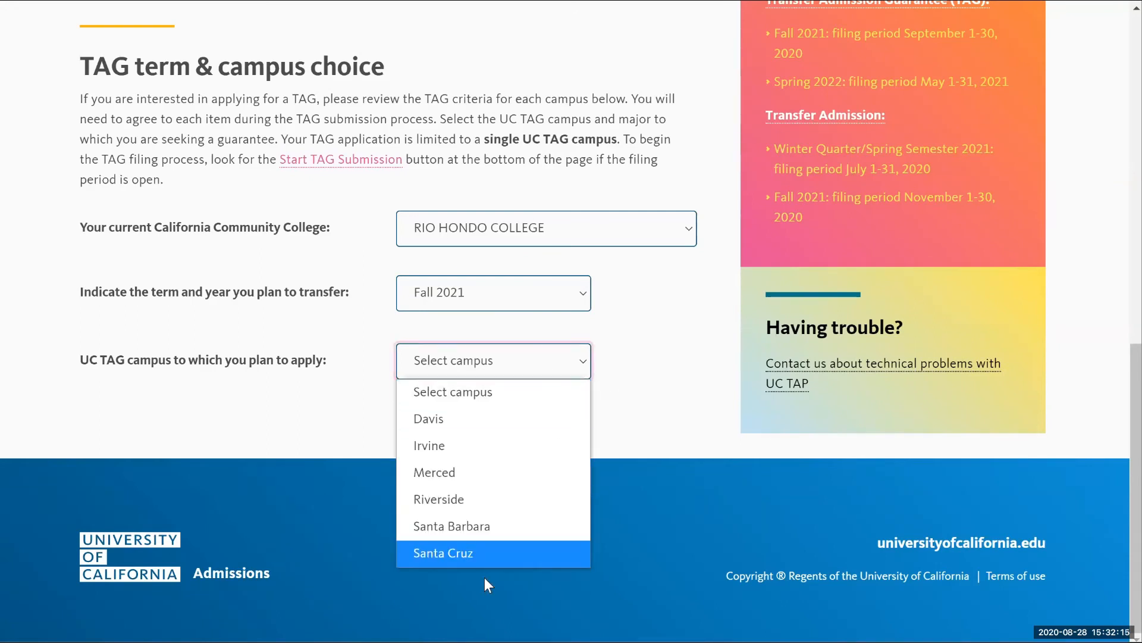
{"action": "left_click", "coordinate": [513, 445]}
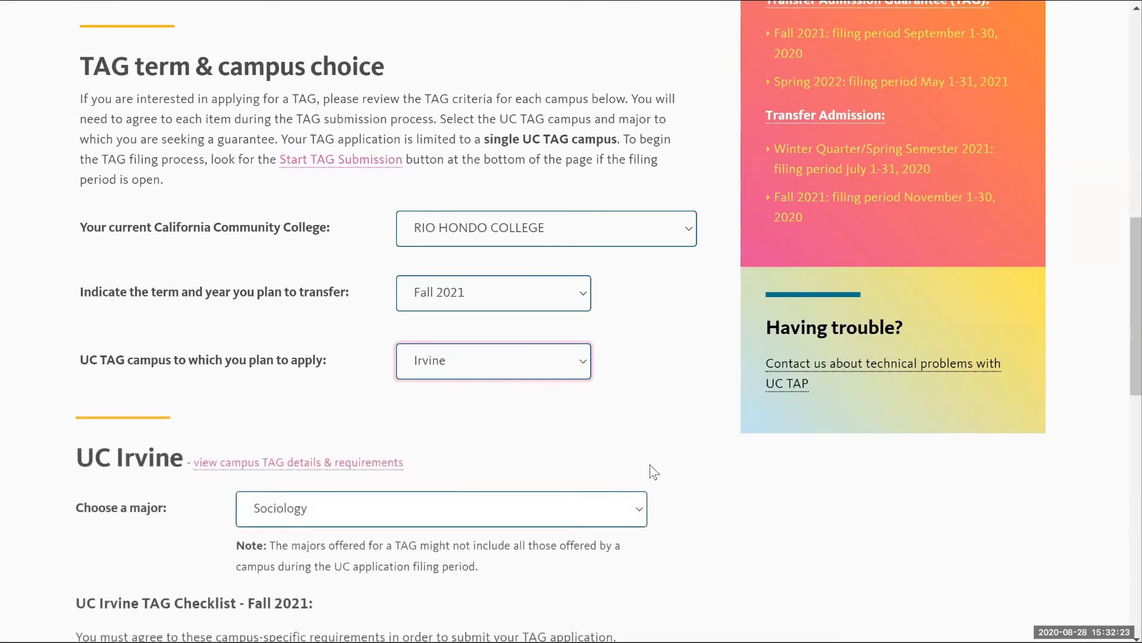
Review the UC Irvine TAG checklist for the Sociology major and save the campus choice
{"action": "scroll", "coordinate": [650, 464], "scroll_direction": "down", "scroll_amount": 4}
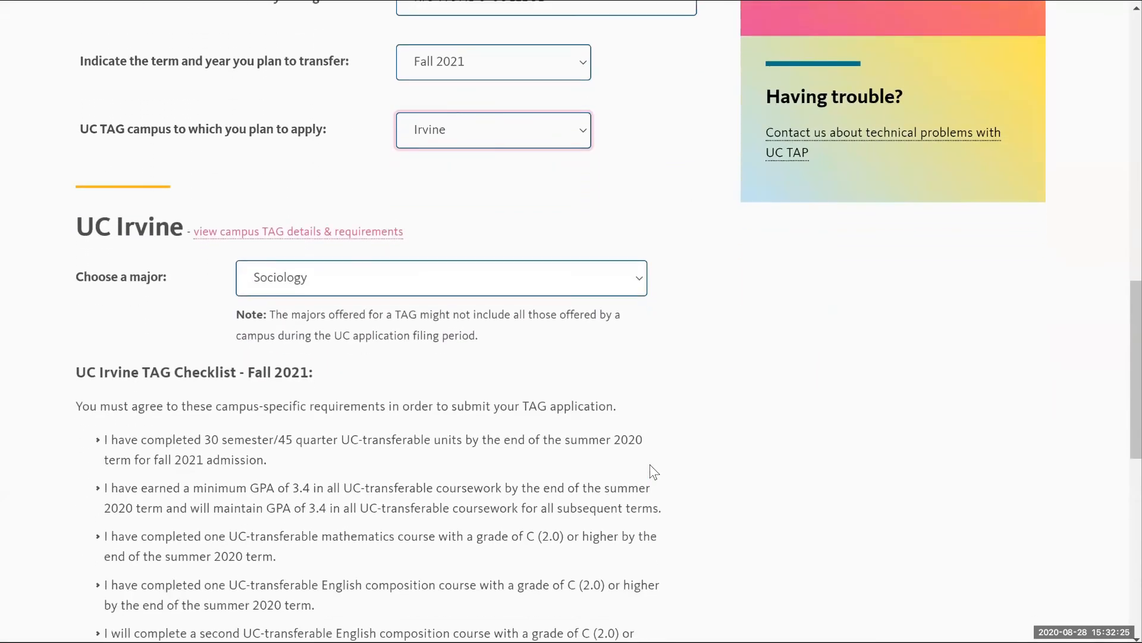
{"action": "scroll", "coordinate": [649, 464], "scroll_direction": "down", "scroll_amount": 1}
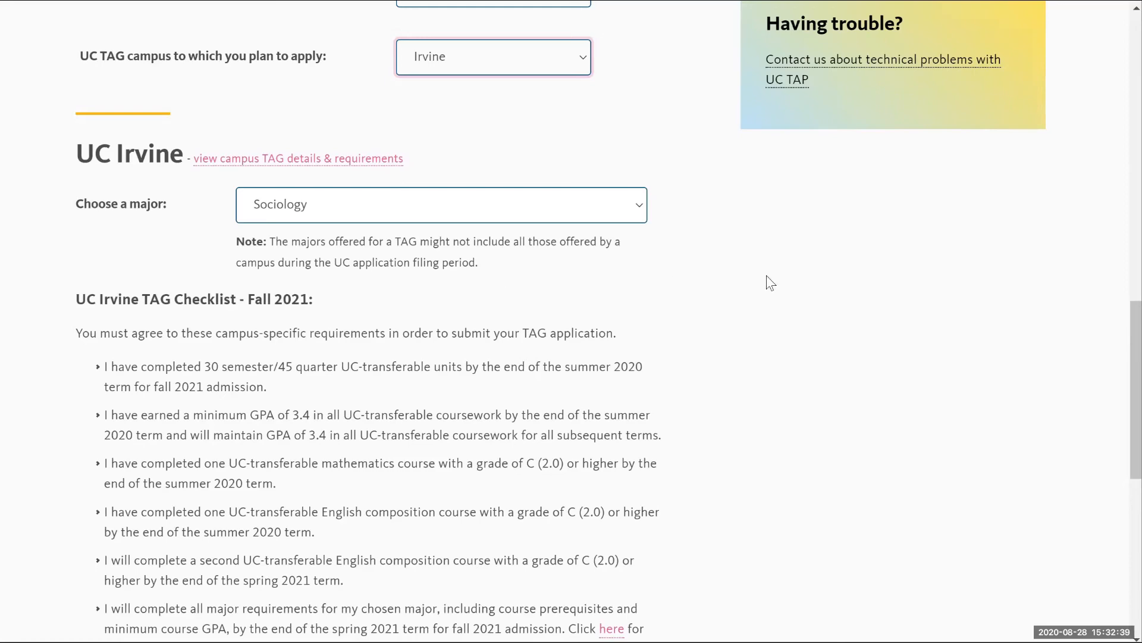
{"action": "scroll", "coordinate": [767, 281], "scroll_direction": "down", "scroll_amount": 2}
{"action": "scroll", "coordinate": [770, 282], "scroll_direction": "down", "scroll_amount": 2}
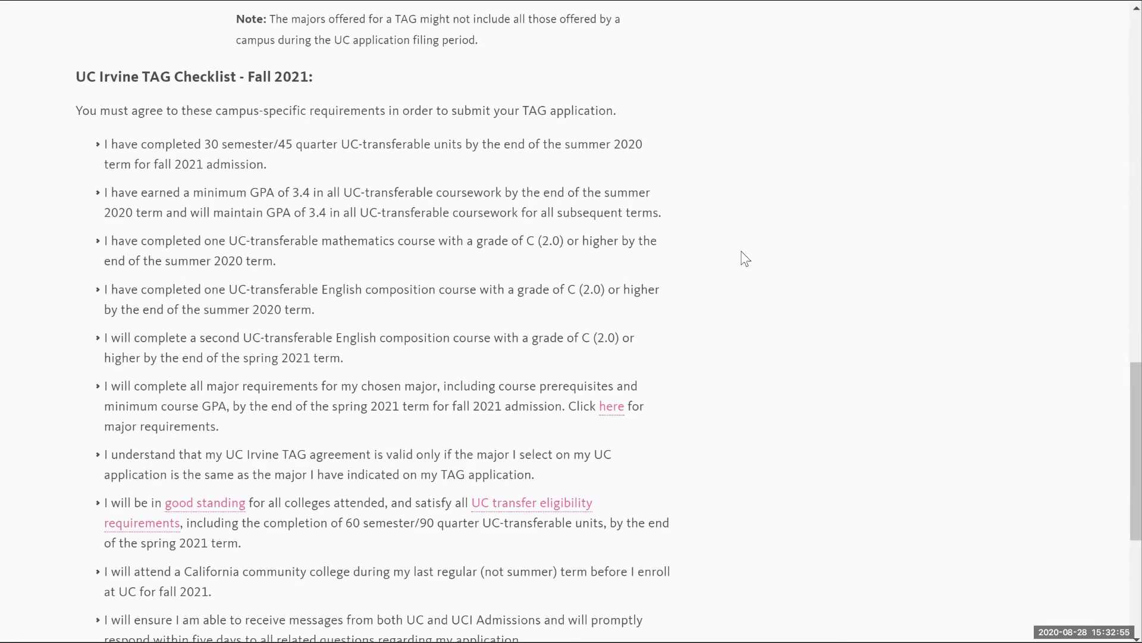
{"action": "scroll", "coordinate": [745, 257], "scroll_direction": "down", "scroll_amount": 1}
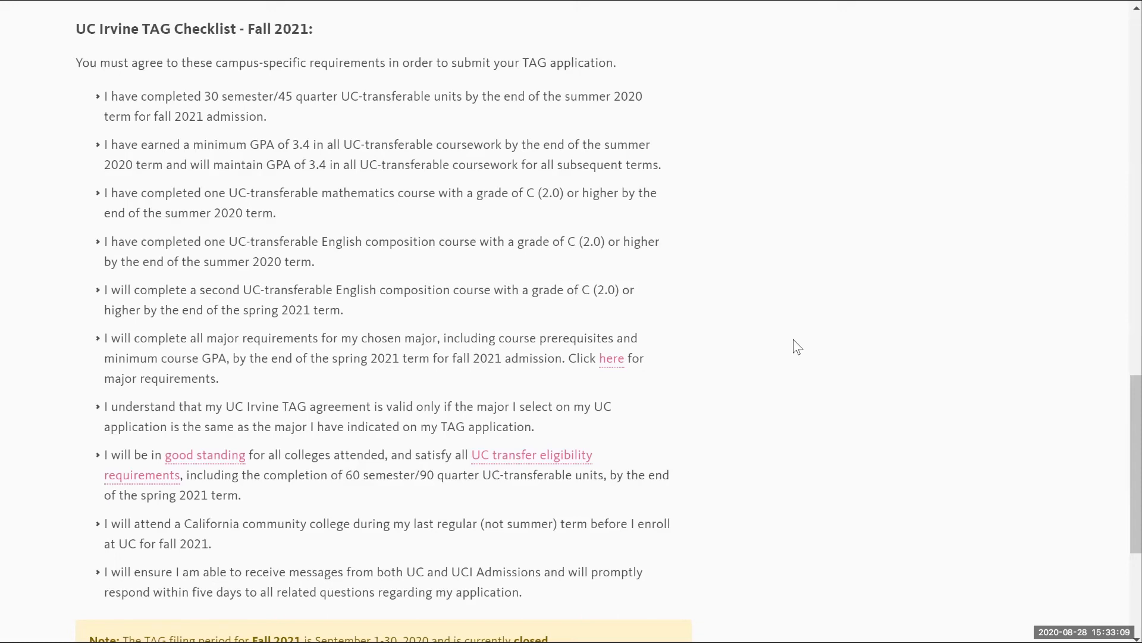
{"action": "scroll", "coordinate": [798, 347], "scroll_direction": "down", "scroll_amount": 1}
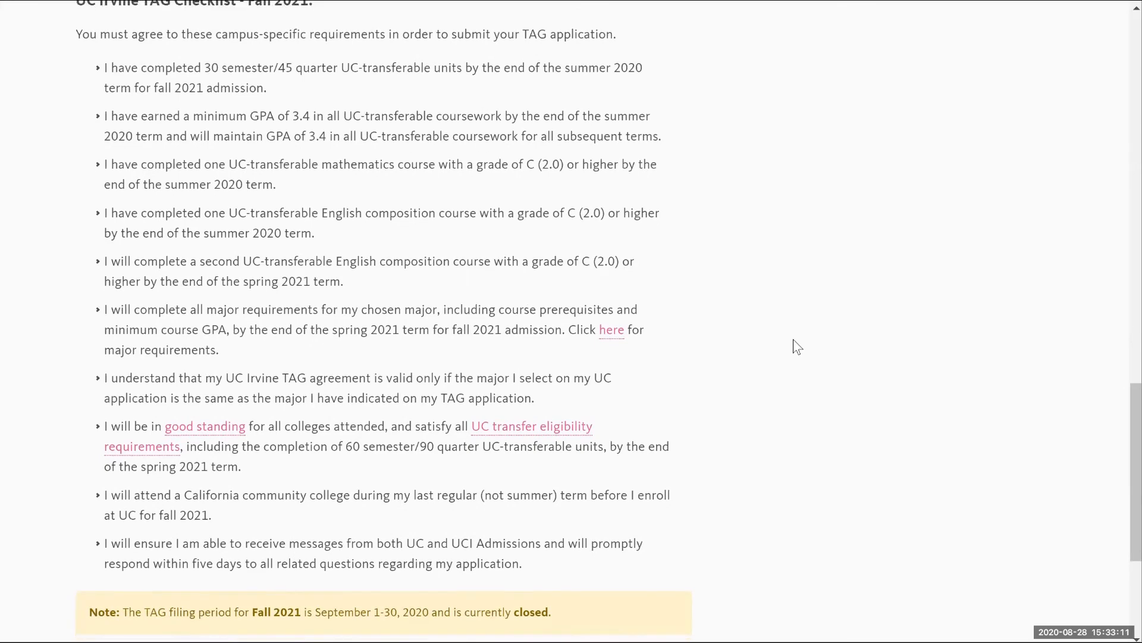
{"action": "scroll", "coordinate": [797, 347], "scroll_direction": "down", "scroll_amount": 3}
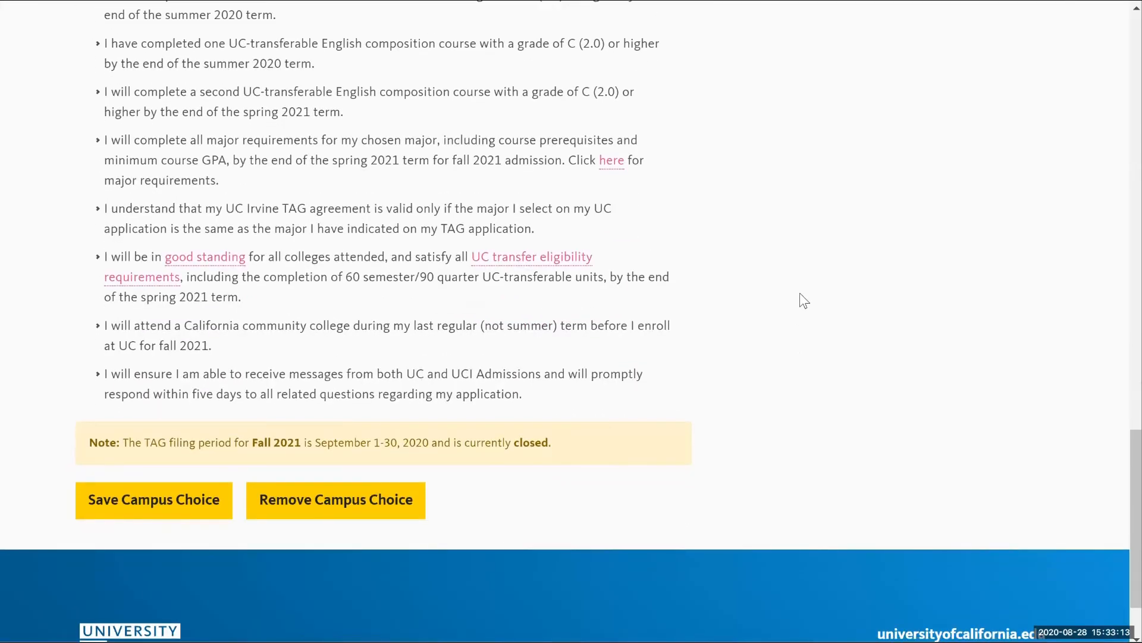
{"action": "scroll", "coordinate": [797, 309], "scroll_direction": "down", "scroll_amount": 1}
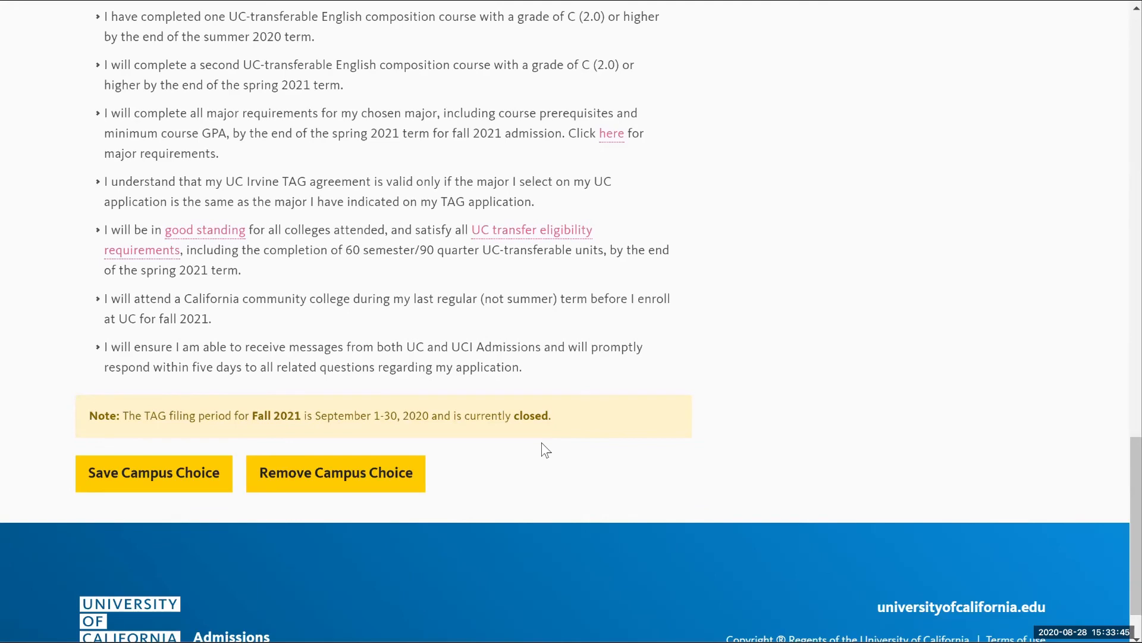
{"action": "left_click", "coordinate": [132, 484]}
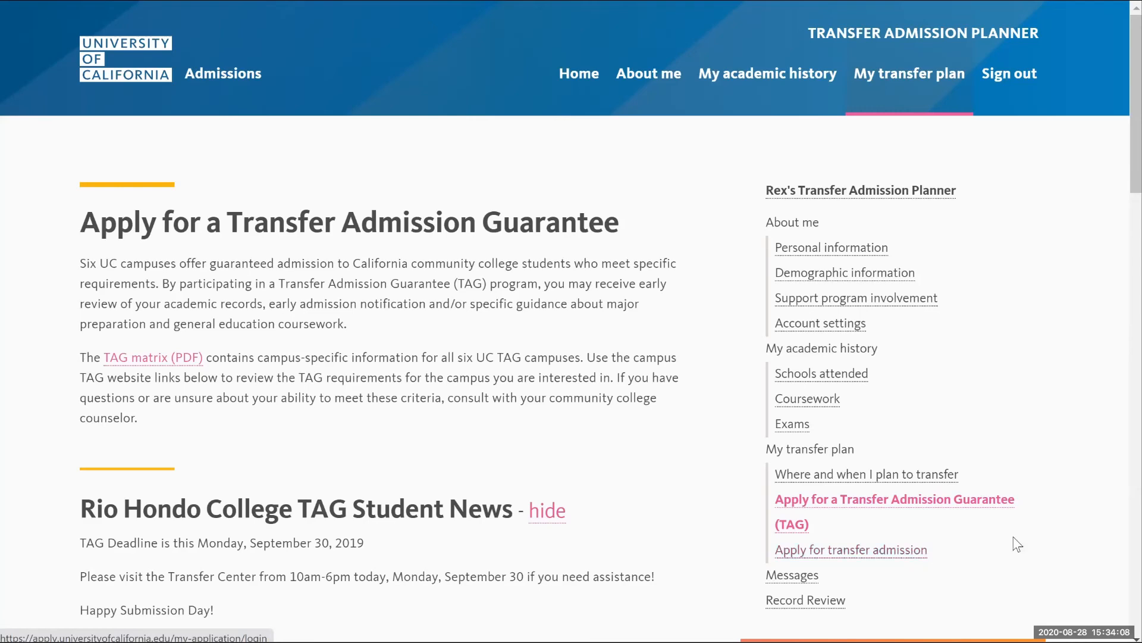
Open the Record Review and examine the personal information, transfer plan, TAG information, academic information and coursework sections
{"action": "left_click", "coordinate": [870, 551]}
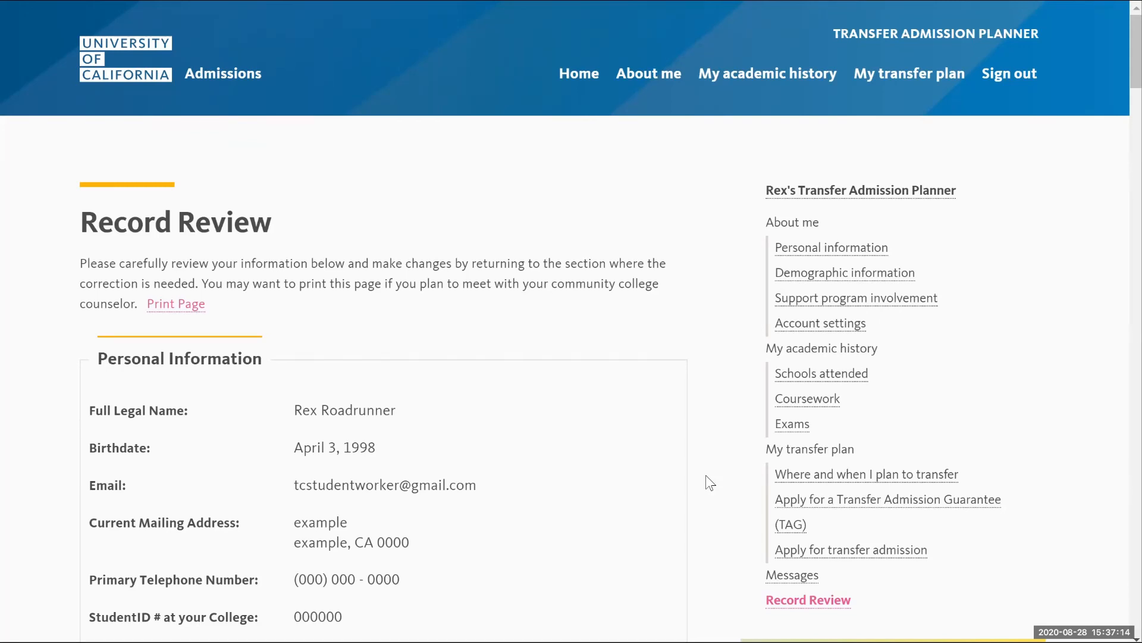
{"action": "scroll", "coordinate": [705, 476], "scroll_direction": "down", "scroll_amount": 2}
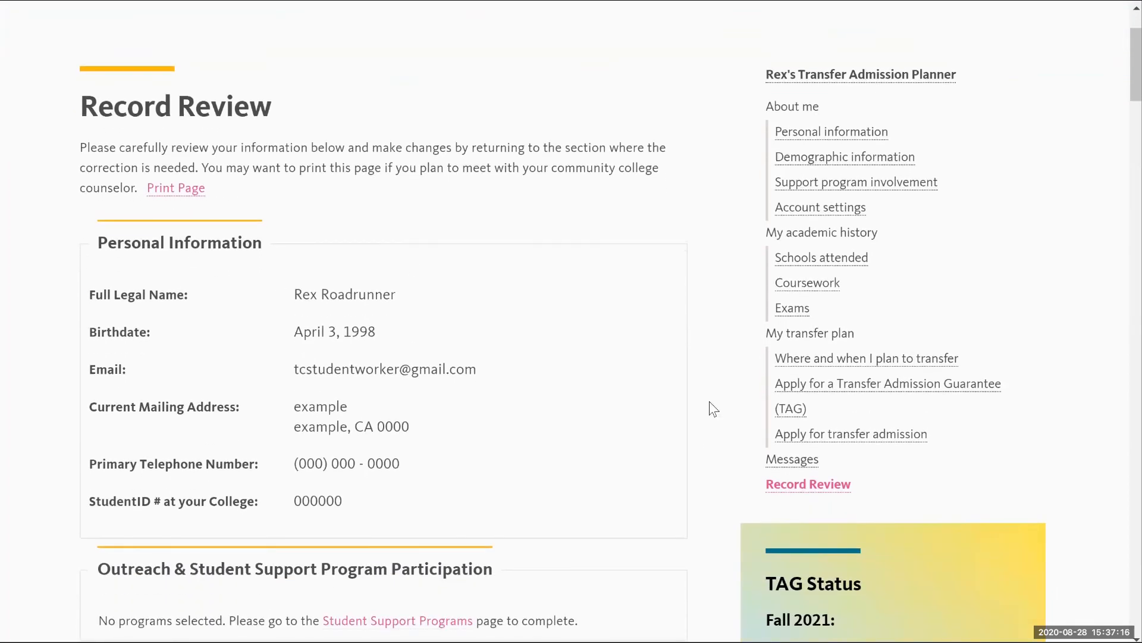
{"action": "scroll", "coordinate": [714, 421], "scroll_direction": "down", "scroll_amount": 5}
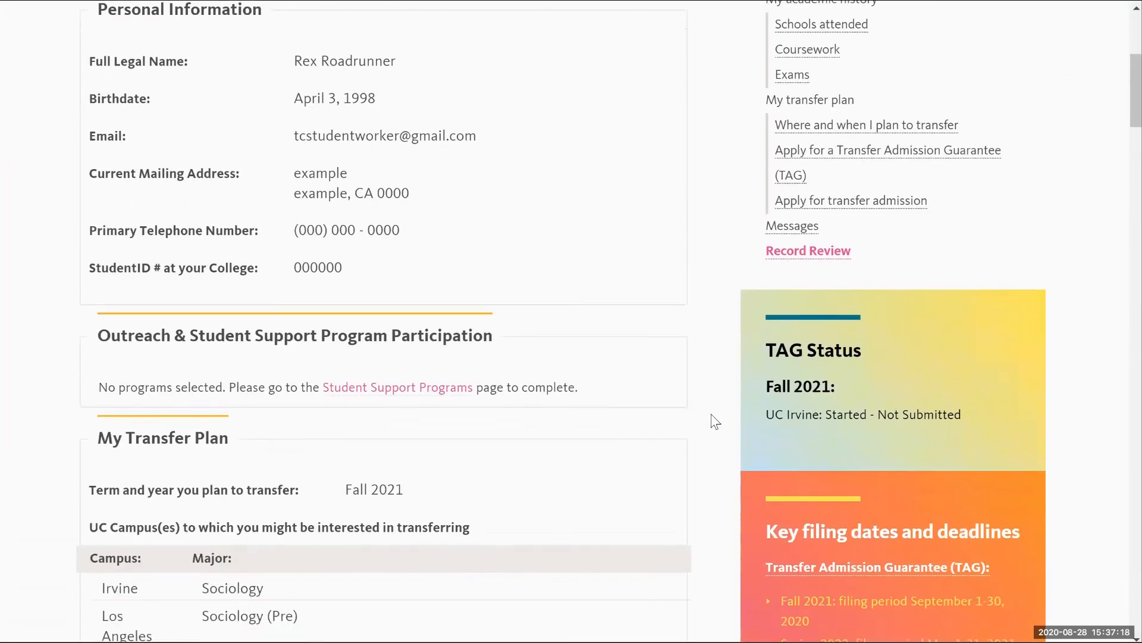
{"action": "scroll", "coordinate": [628, 310], "scroll_direction": "down", "scroll_amount": 2}
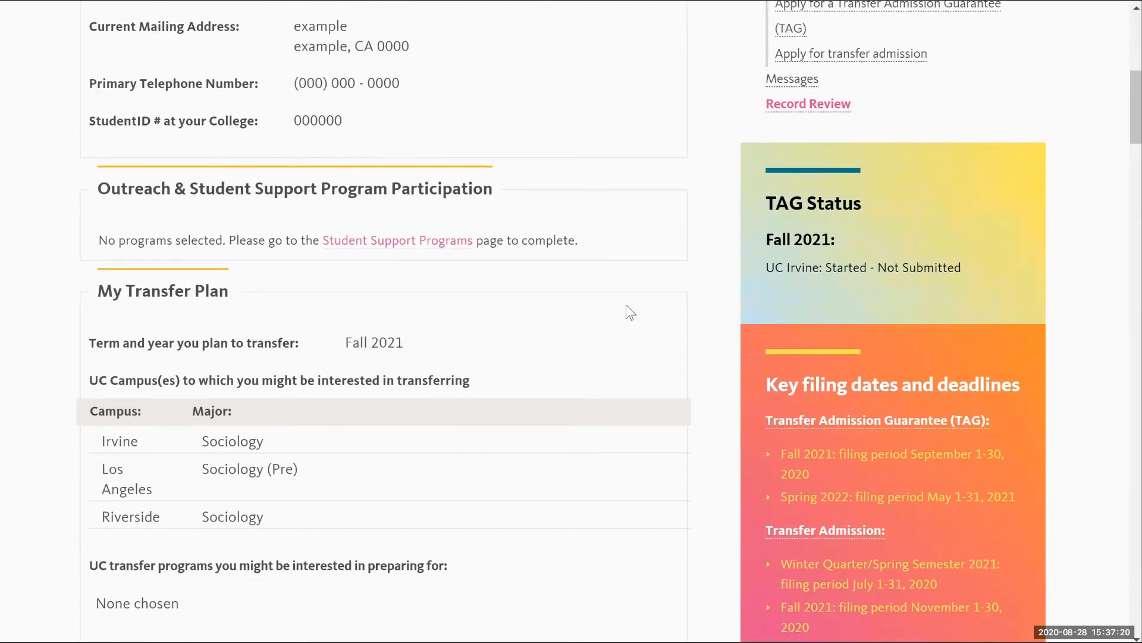
{"action": "scroll", "coordinate": [631, 311], "scroll_direction": "down", "scroll_amount": 4}
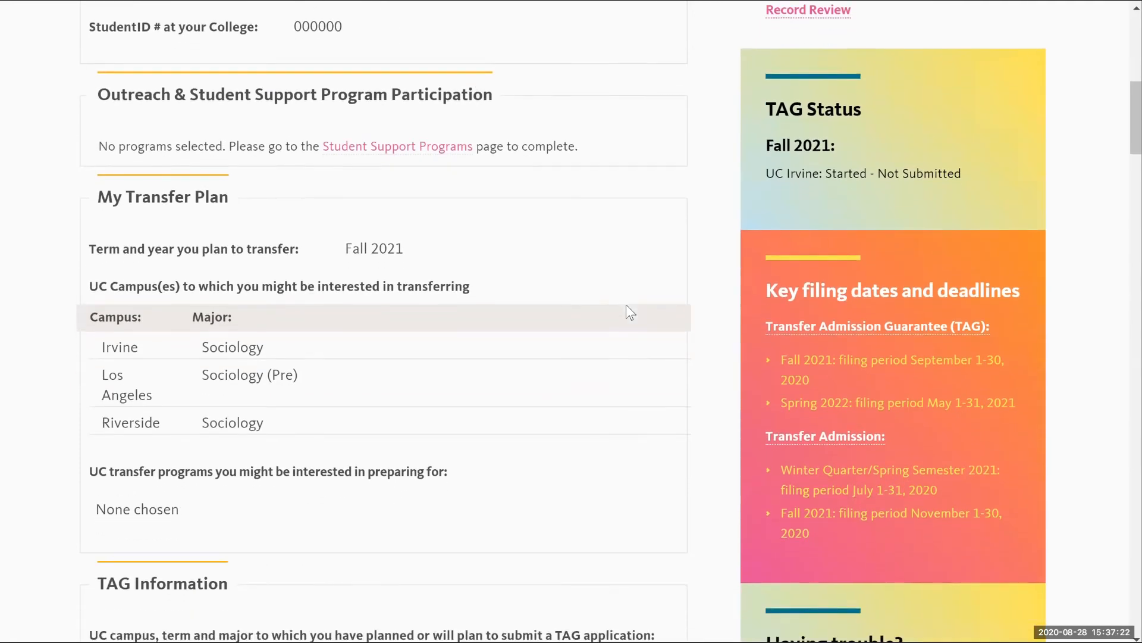
{"action": "scroll", "coordinate": [700, 435], "scroll_direction": "down", "scroll_amount": 10}
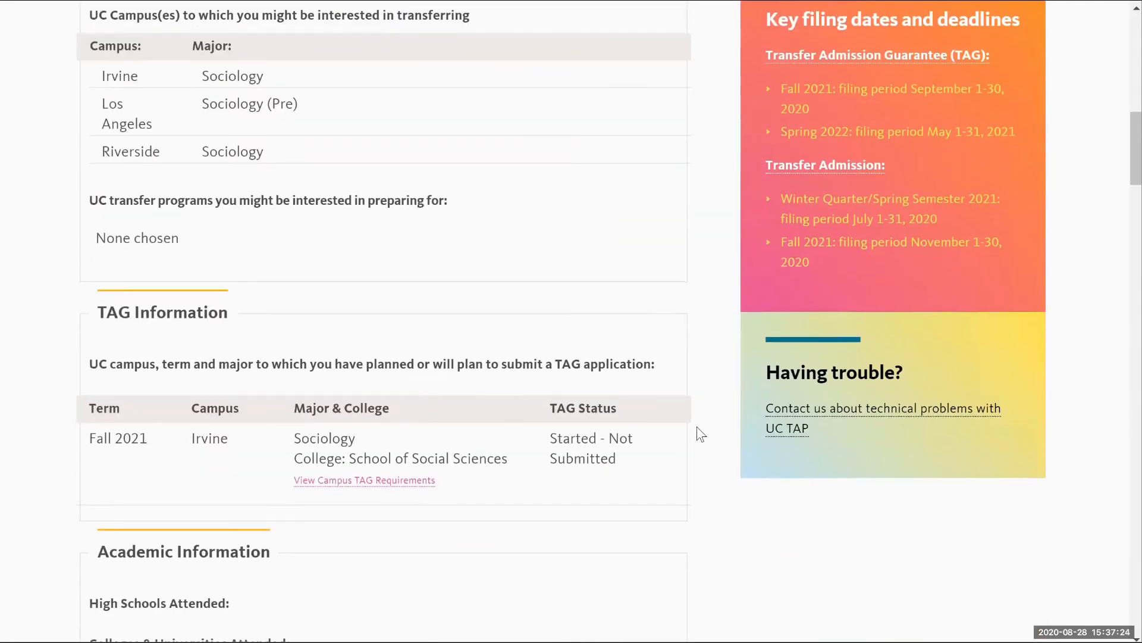
{"action": "scroll", "coordinate": [701, 434], "scroll_direction": "down", "scroll_amount": 3}
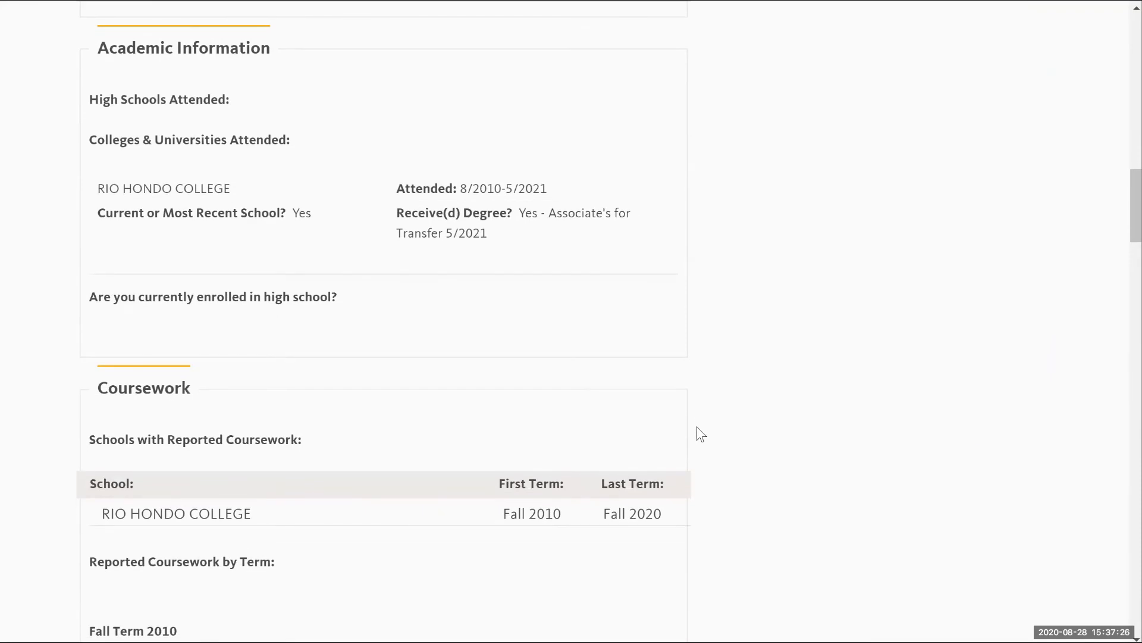
{"action": "scroll", "coordinate": [701, 435], "scroll_direction": "up", "scroll_amount": 17}
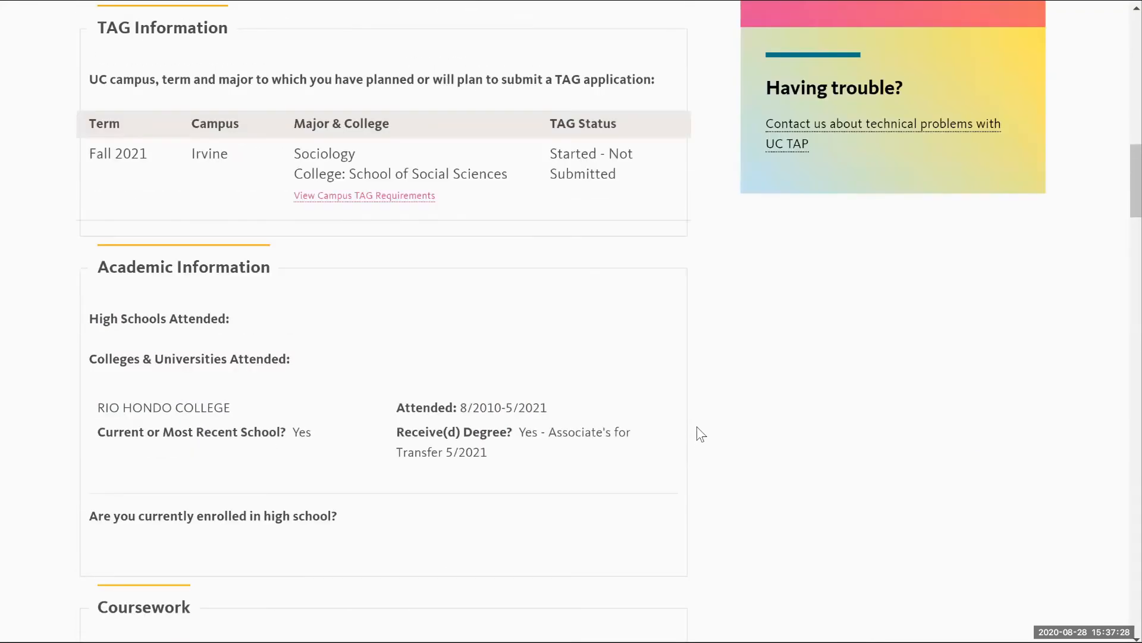